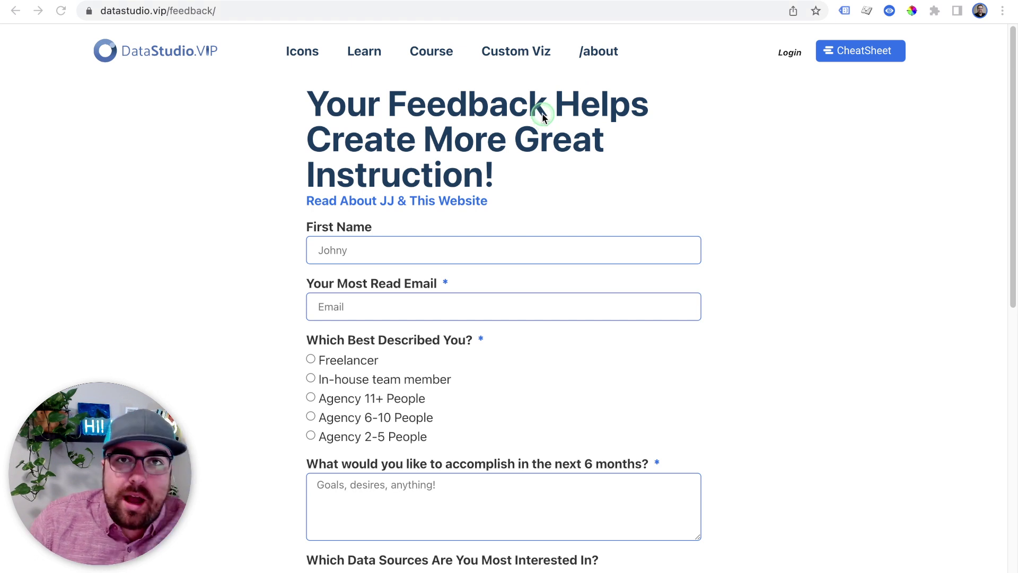
pyautogui.scroll(-1, 541, 114)
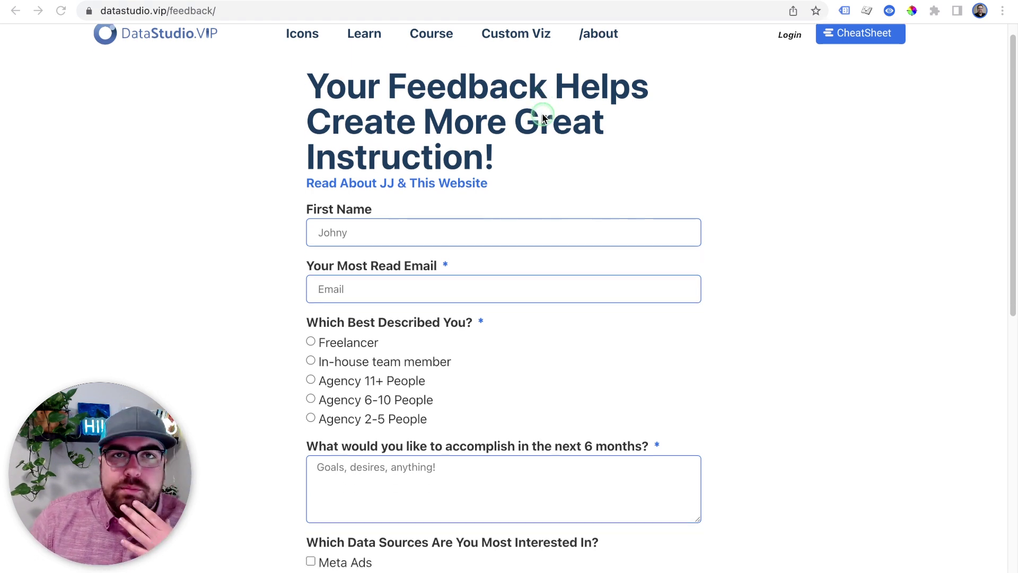
pyautogui.scroll(-2, 542, 114)
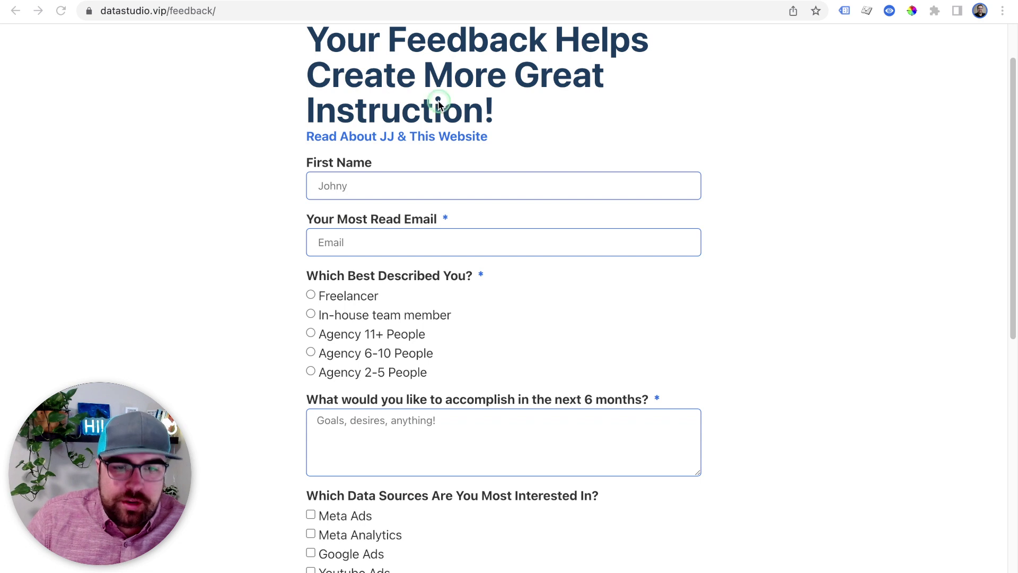
pyautogui.scroll(-1, 396, 76)
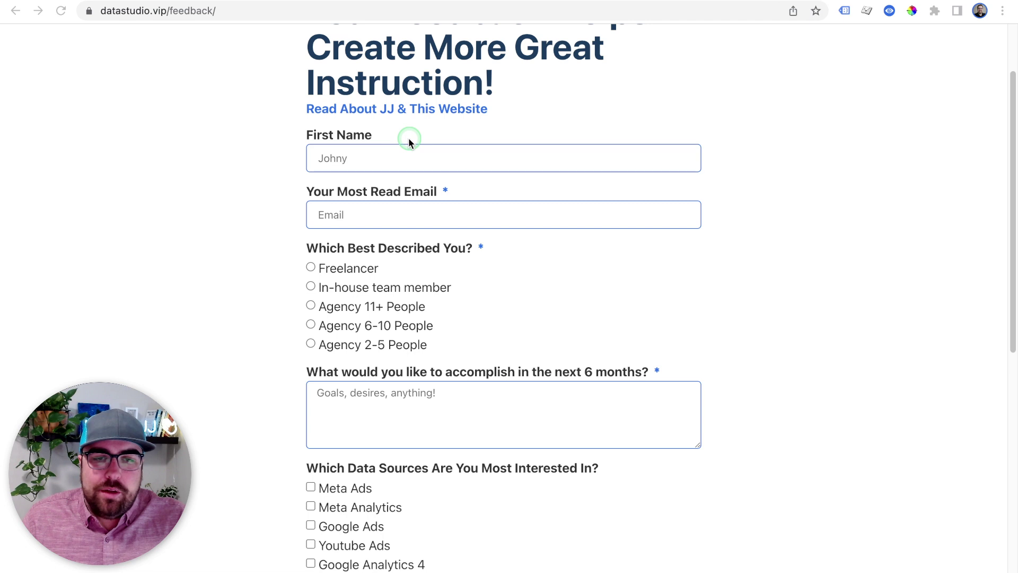
pyautogui.scroll(-2, 543, 292)
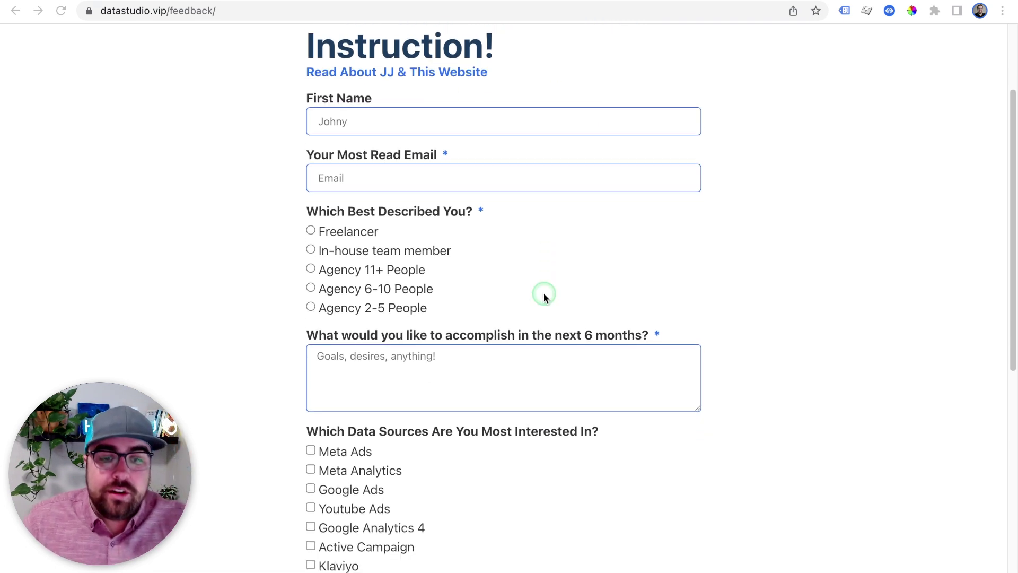
pyautogui.scroll(-6, 544, 295)
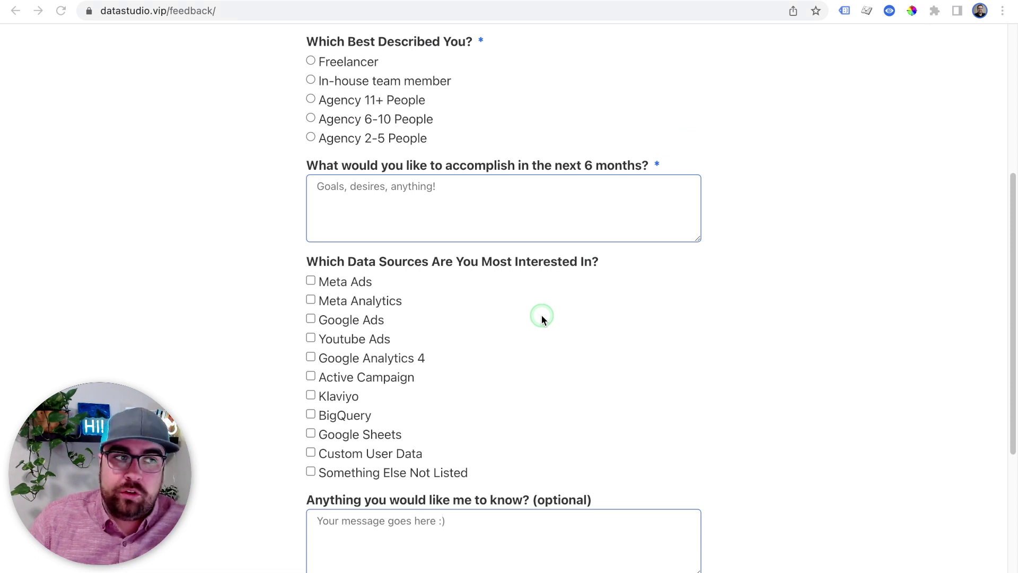
pyautogui.scroll(-7, 542, 315)
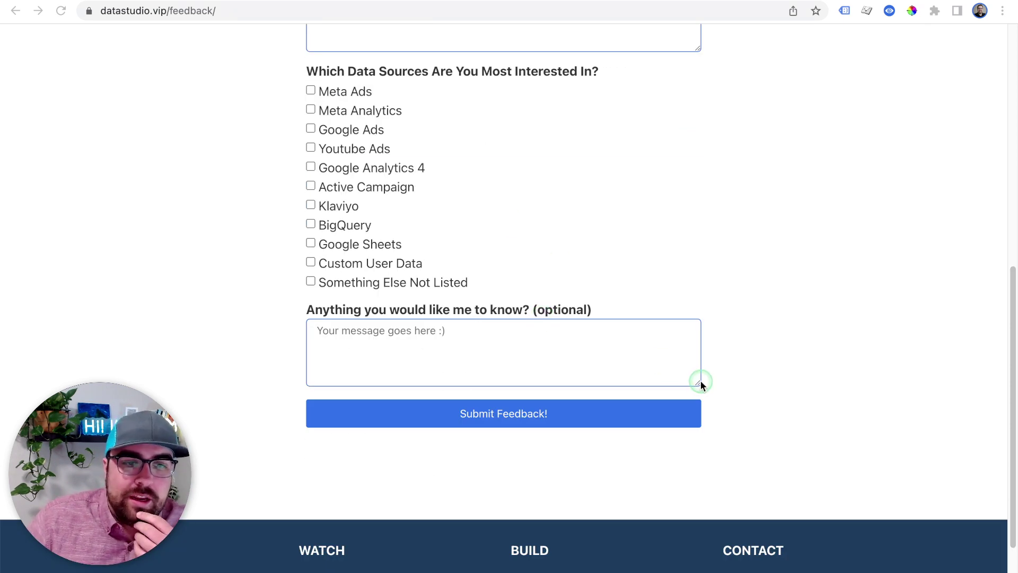
pyautogui.scroll(18, 701, 382)
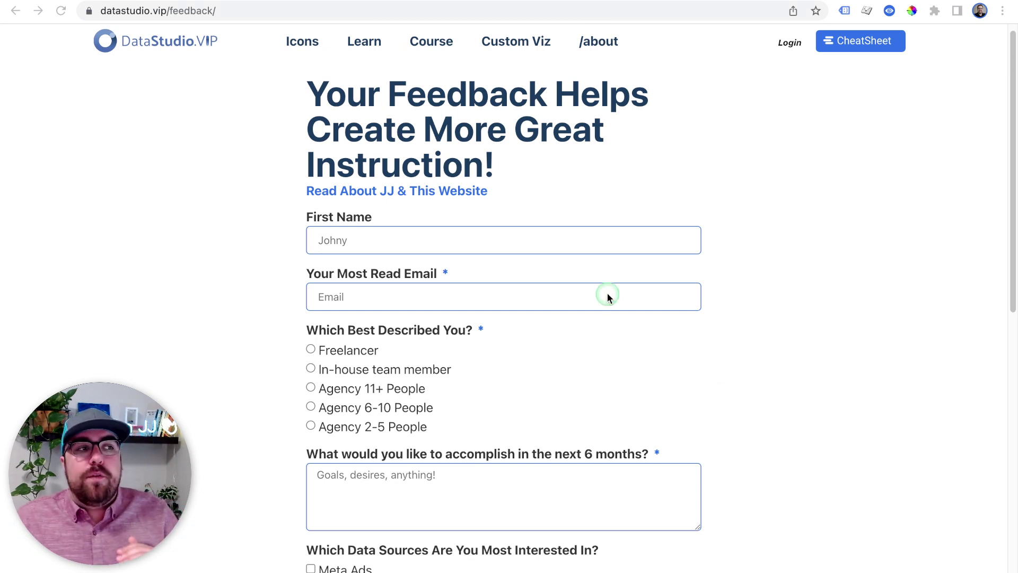
pyautogui.click(419, 14)
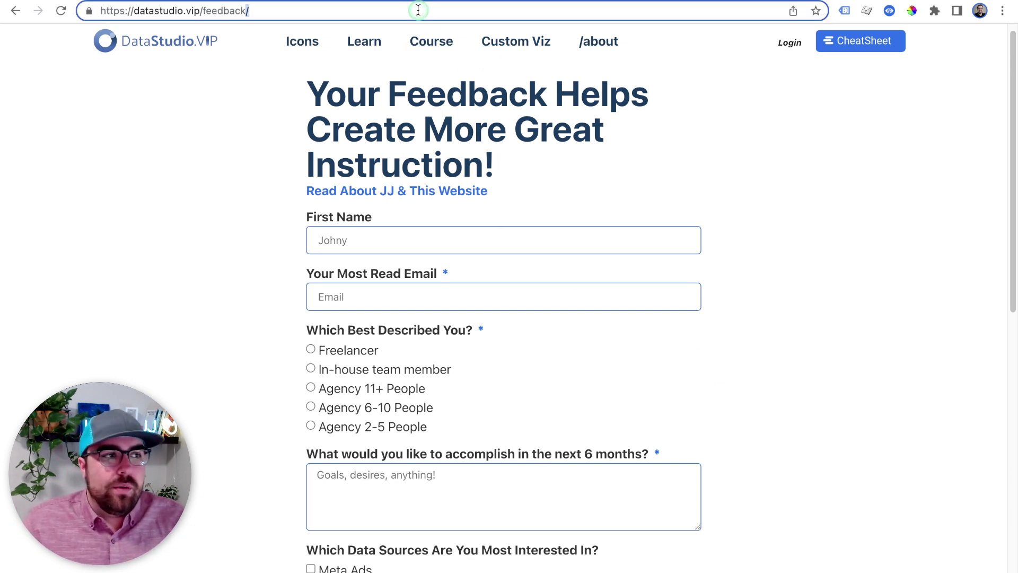
# Remove 'edit' from the end of the report URL and load the page in view mode
pyautogui.click(176, 220)
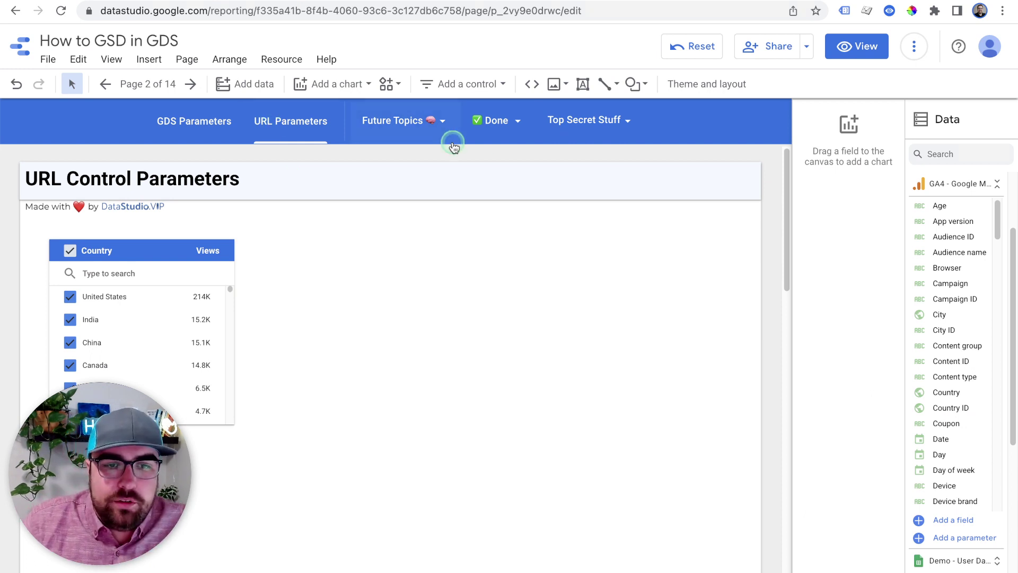
pyautogui.click(467, 9)
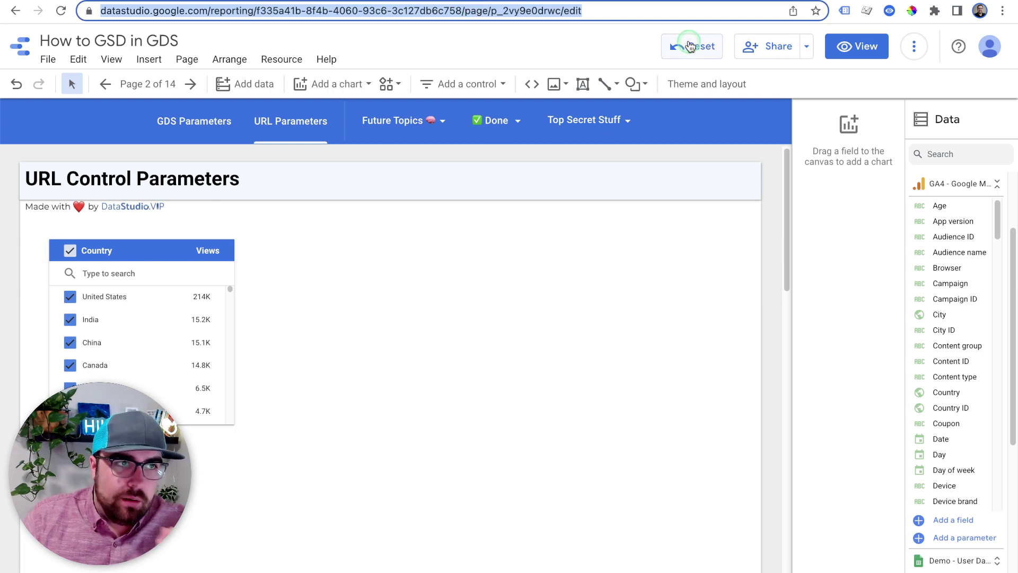
pyautogui.click(640, 11)
pyautogui.click(653, 272)
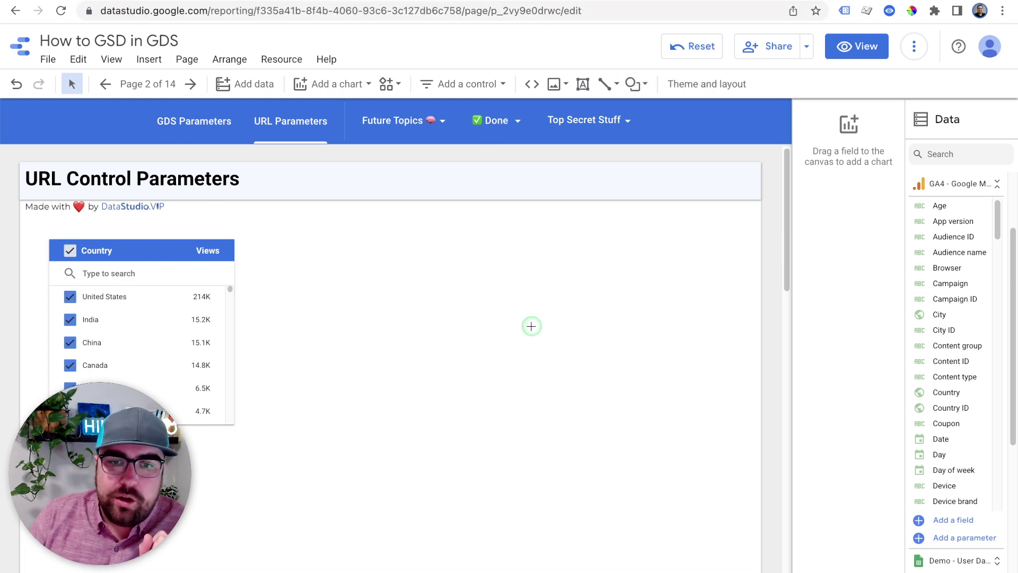
pyautogui.click(598, 10)
pyautogui.moveTo(598, 10); pyautogui.dragTo(563, 12)
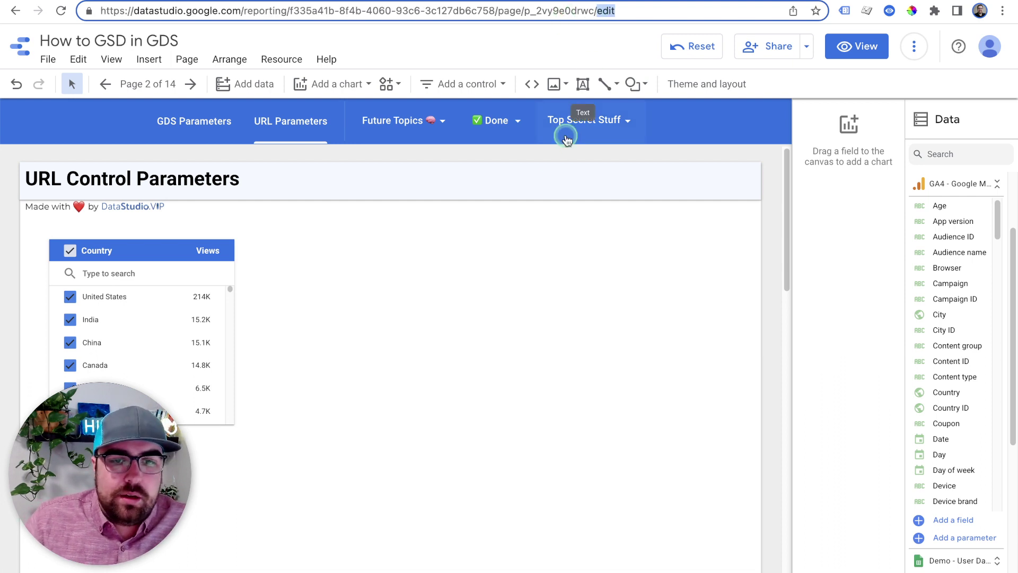
pyautogui.press('BackSpace')
pyautogui.press('Return')
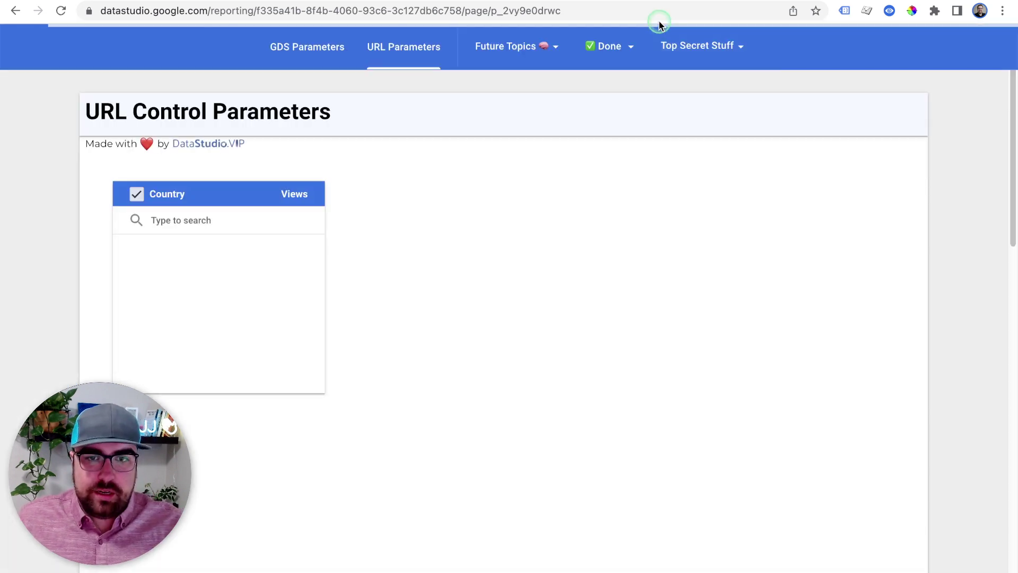
# Append '/edit' to the URL to reload the URL Control Parameters page in edit mode
pyautogui.click(656, 16)
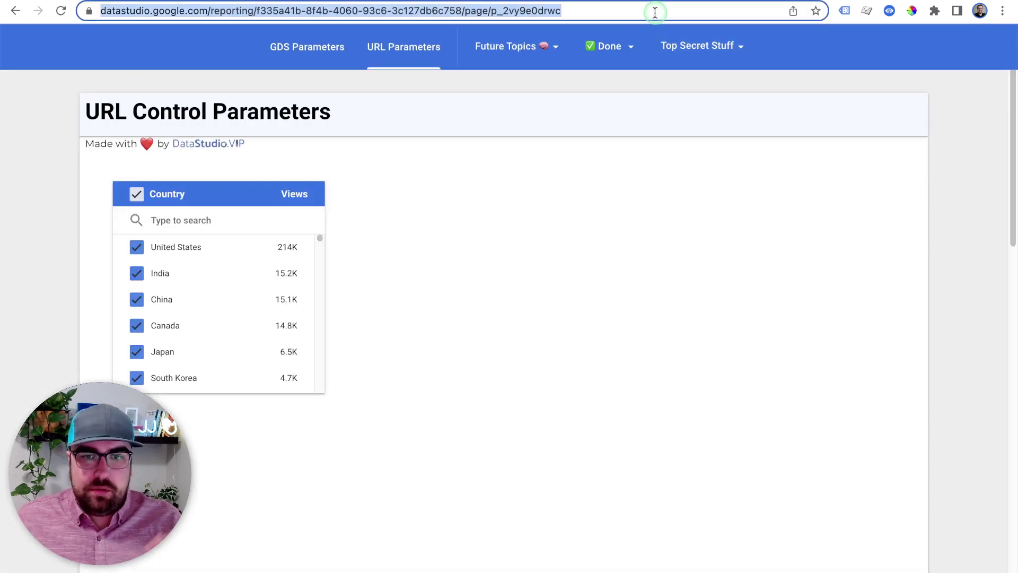
pyautogui.click(656, 16)
pyautogui.write('/')
pyautogui.write('edit')
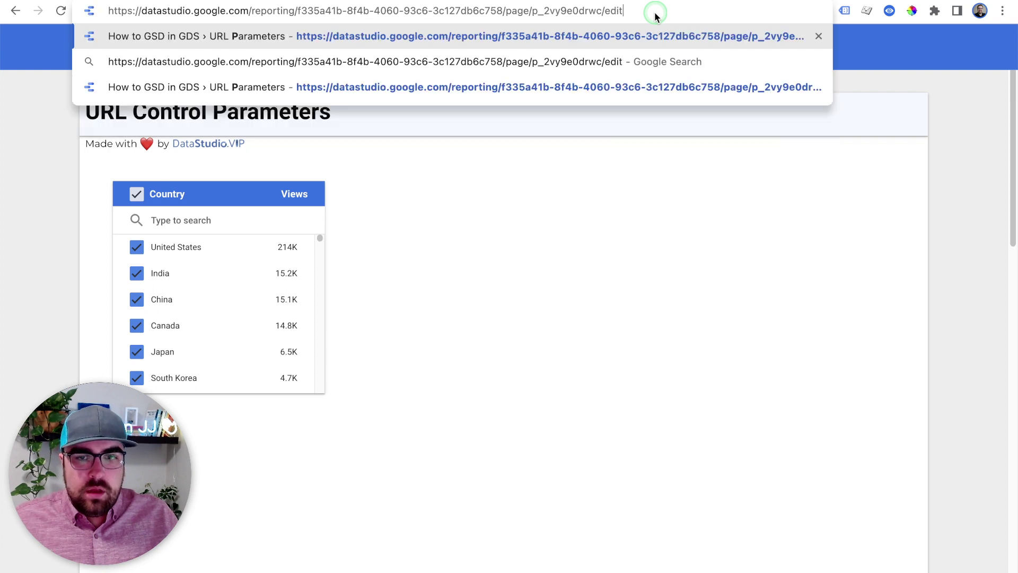
pyautogui.press('Return')
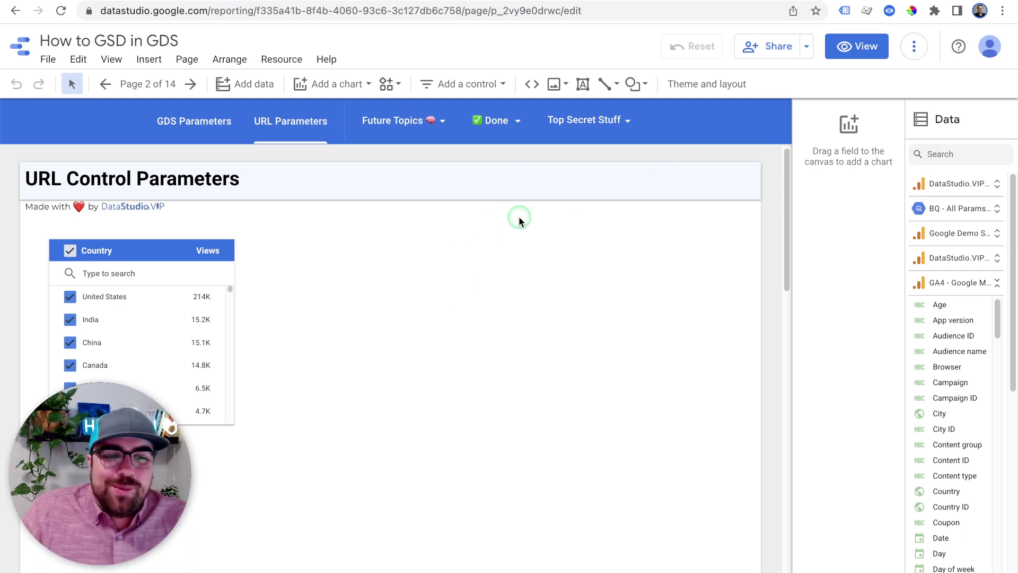
# Centre the Country control, check Publishing settings unchanged, then open Report settings
pyautogui.moveTo(134, 242); pyautogui.dragTo(339, 243)
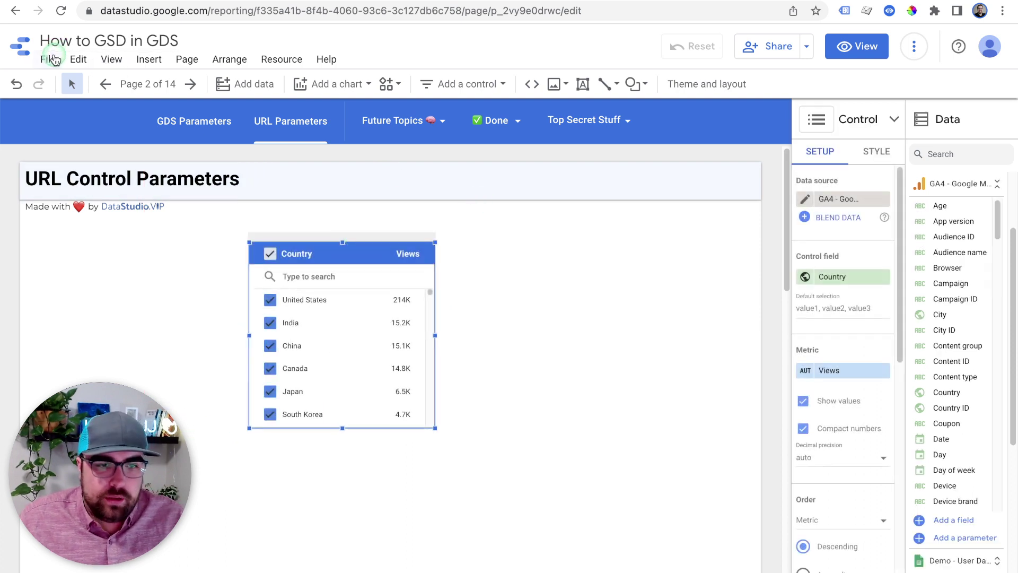
pyautogui.click(60, 59)
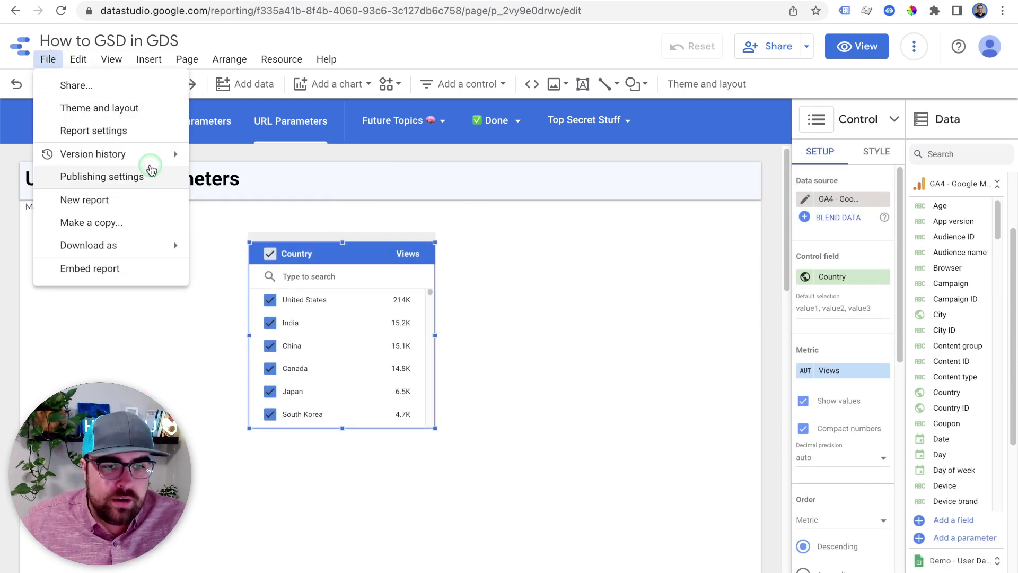
pyautogui.click(142, 178)
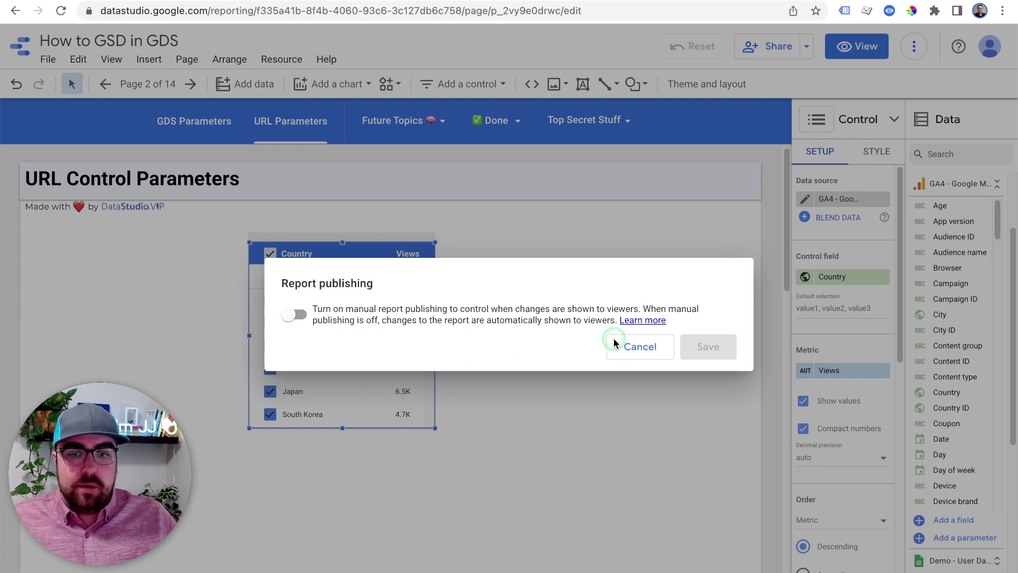
pyautogui.click(629, 347)
pyautogui.click(48, 59)
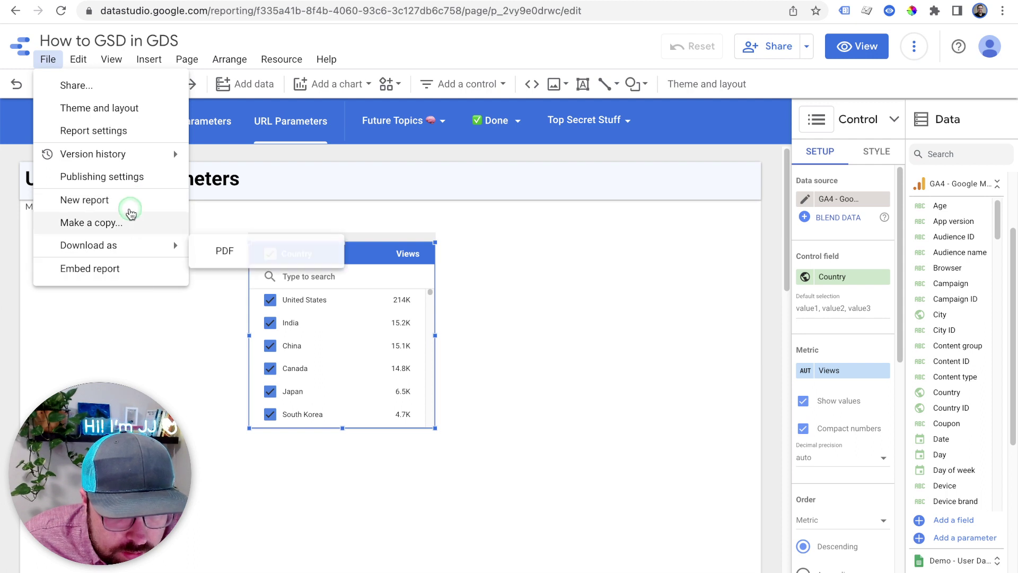
pyautogui.click(114, 137)
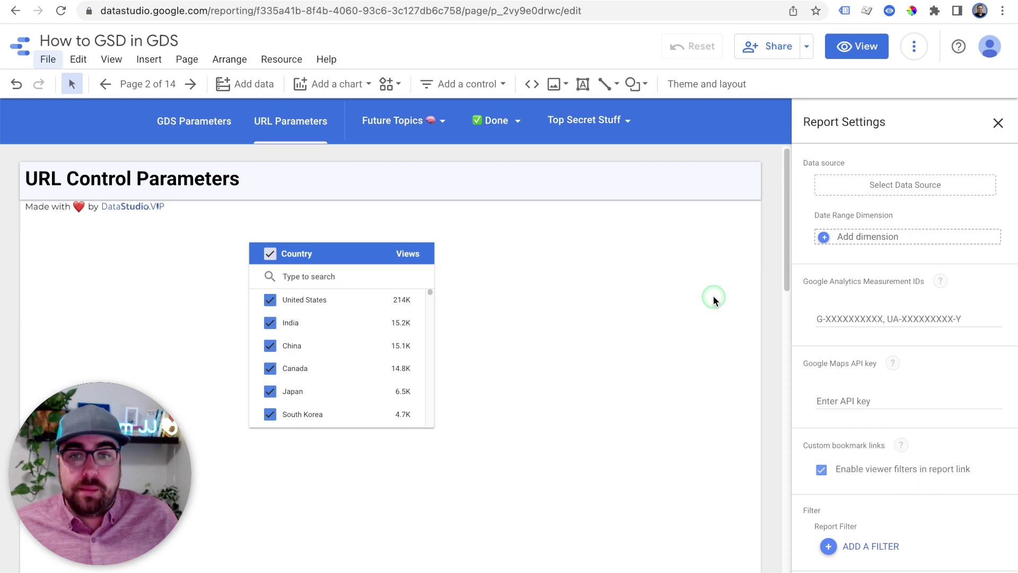
# Add a scorecard and a time series chart beside and below the Country control
pyautogui.click(668, 291)
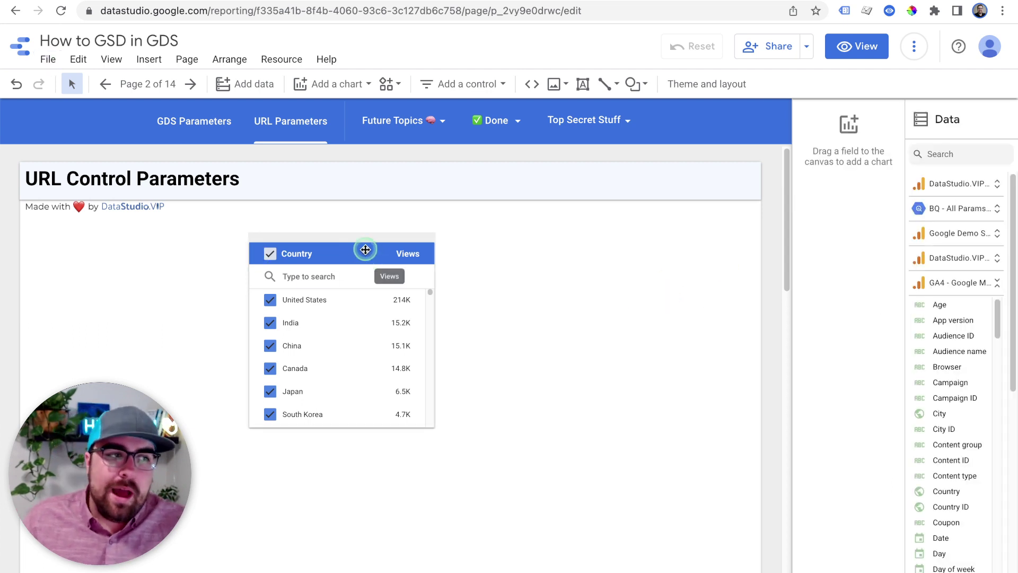
pyautogui.moveTo(365, 248); pyautogui.dragTo(343, 244)
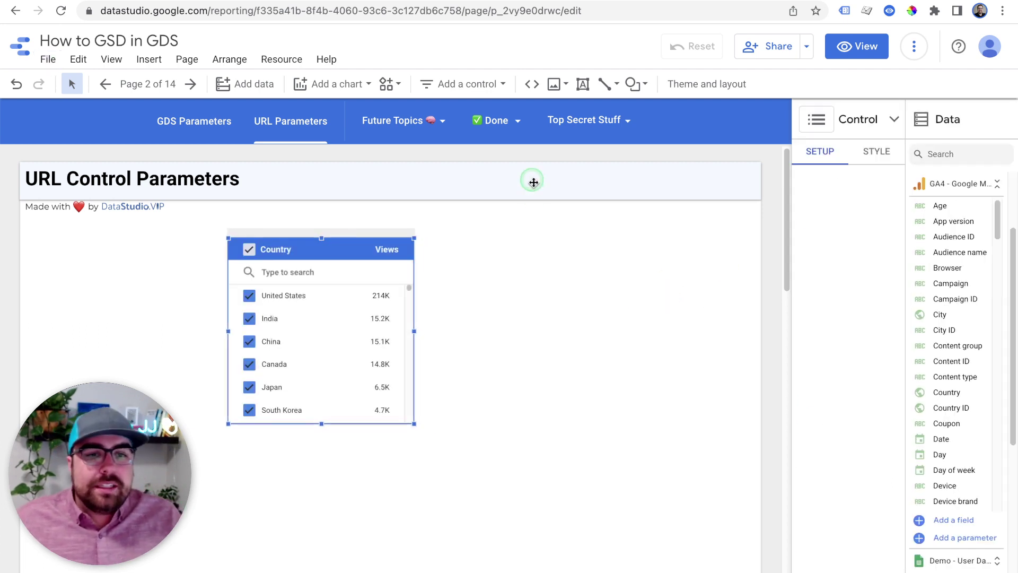
pyautogui.click(334, 87)
pyautogui.click(330, 172)
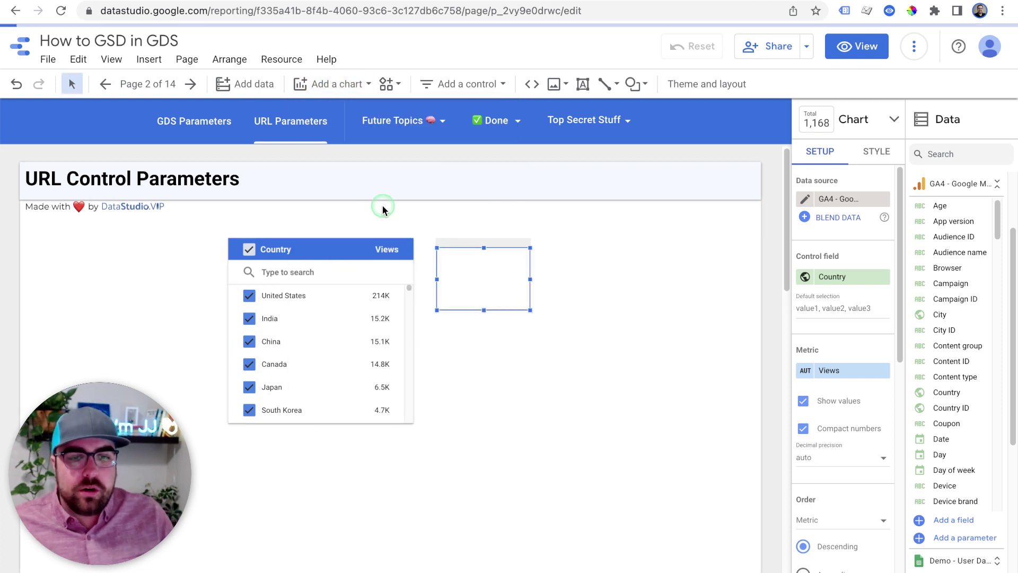
pyautogui.click(329, 84)
pyautogui.click(315, 206)
pyautogui.click(439, 317)
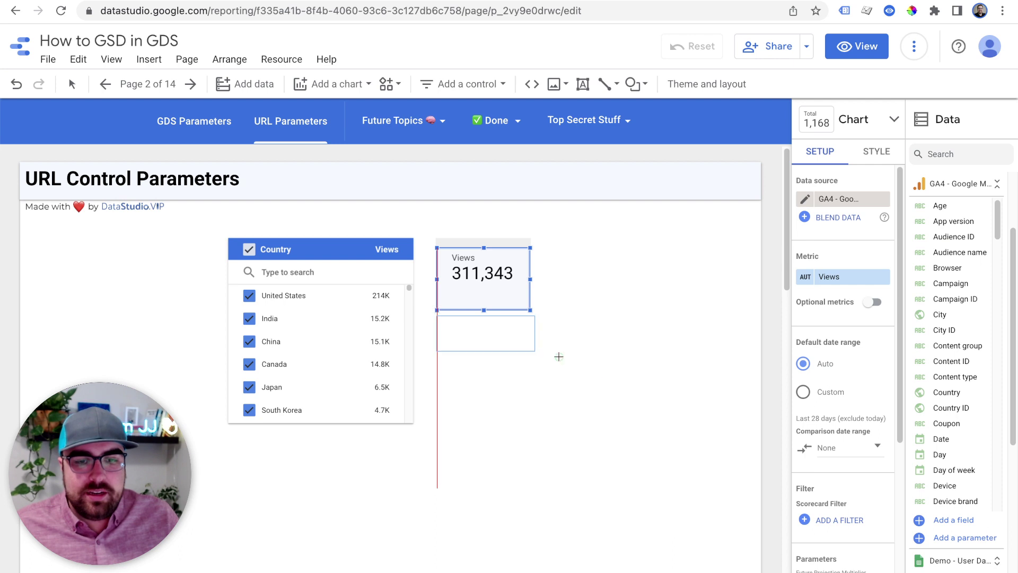
pyautogui.moveTo(607, 372); pyautogui.dragTo(750, 421)
# Shift the Country control, scorecard and time series chart left and up together
pyautogui.click(872, 206)
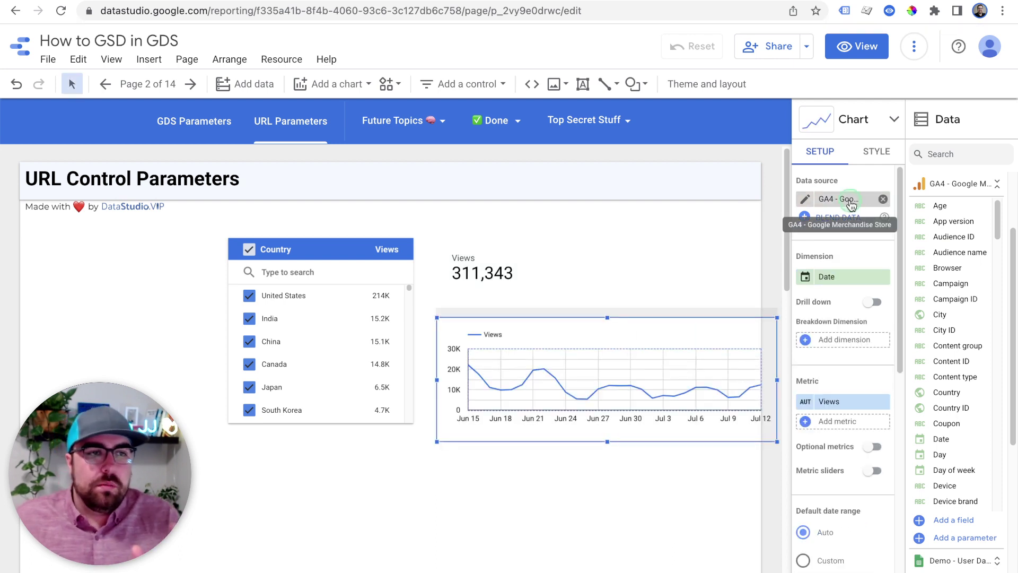
pyautogui.click(596, 238)
pyautogui.moveTo(360, 340); pyautogui.dragTo(358, 319)
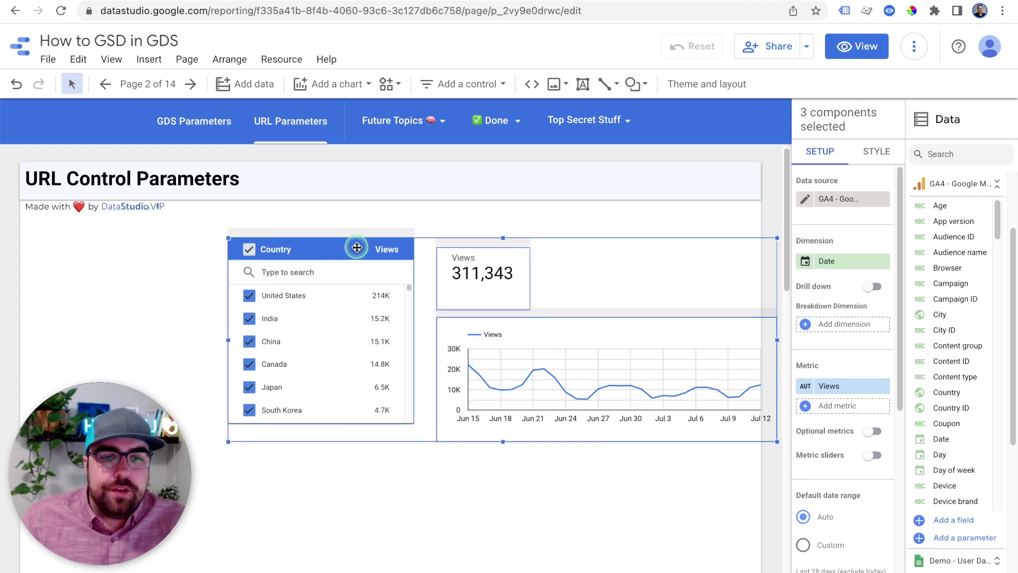
pyautogui.moveTo(357, 233); pyautogui.dragTo(312, 224)
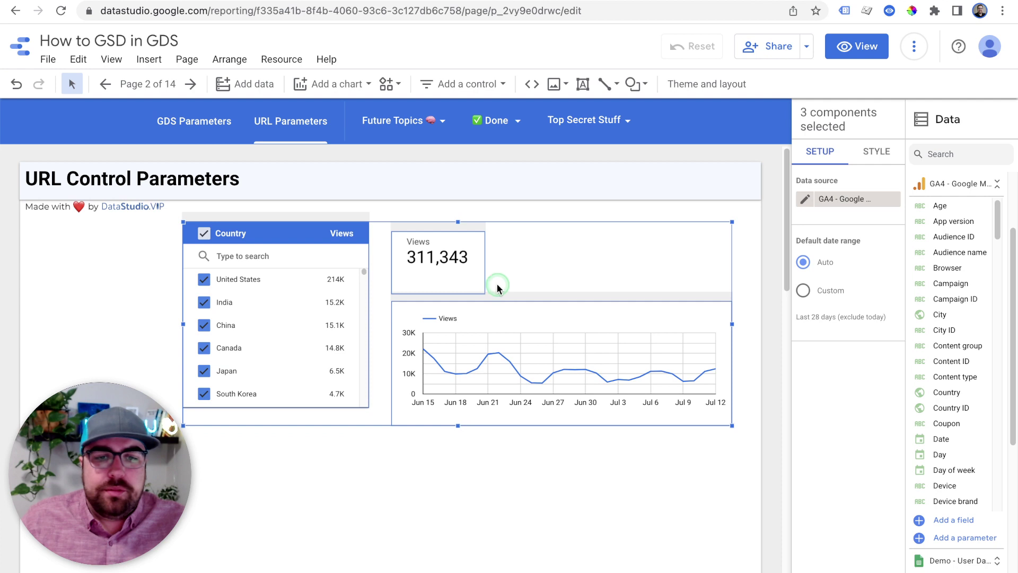
pyautogui.click(579, 469)
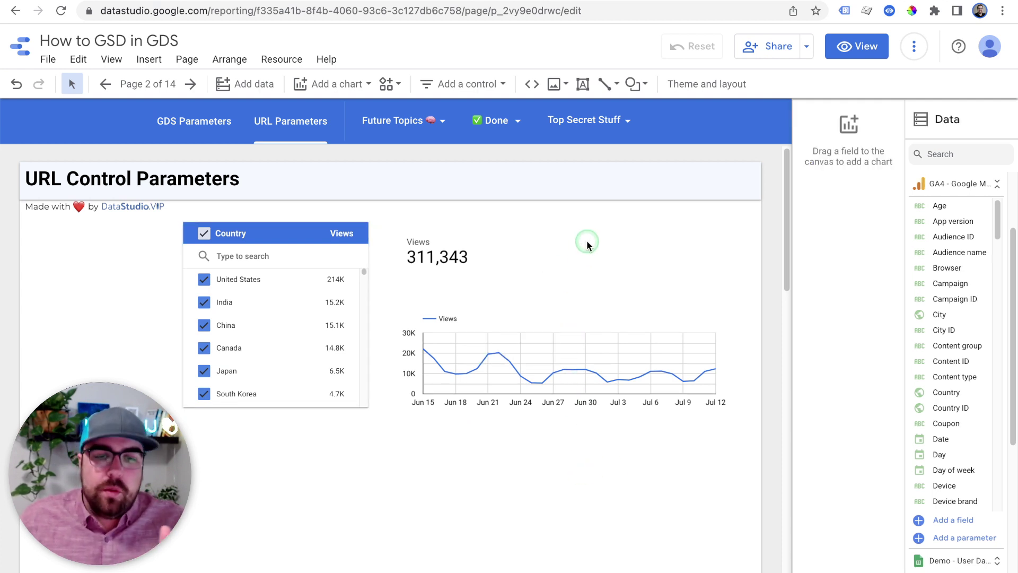
pyautogui.click(460, 416)
pyautogui.keyDown('shift'); pyautogui.click(445, 232); pyautogui.keyUp('shift')
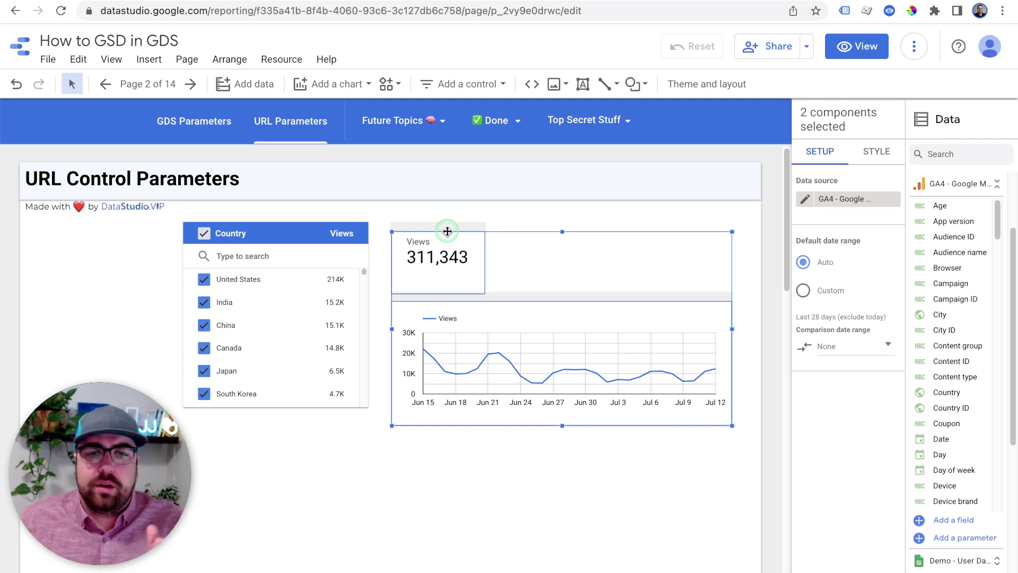
pyautogui.moveTo(446, 228); pyautogui.dragTo(445, 217)
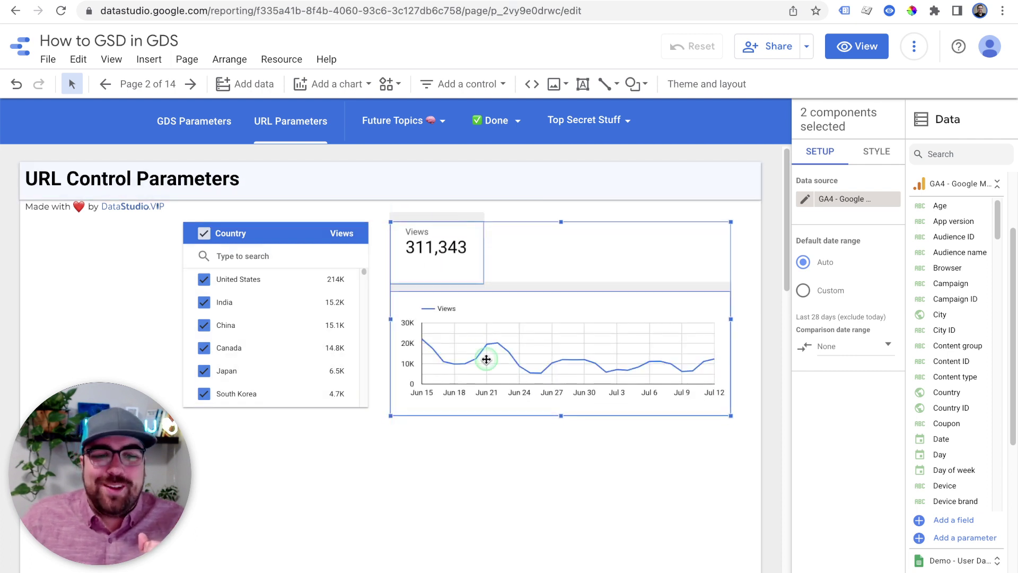
# Nudge the time series chart up and filter the country list to United States only
pyautogui.click(550, 304)
pyautogui.moveTo(549, 297); pyautogui.dragTo(549, 290)
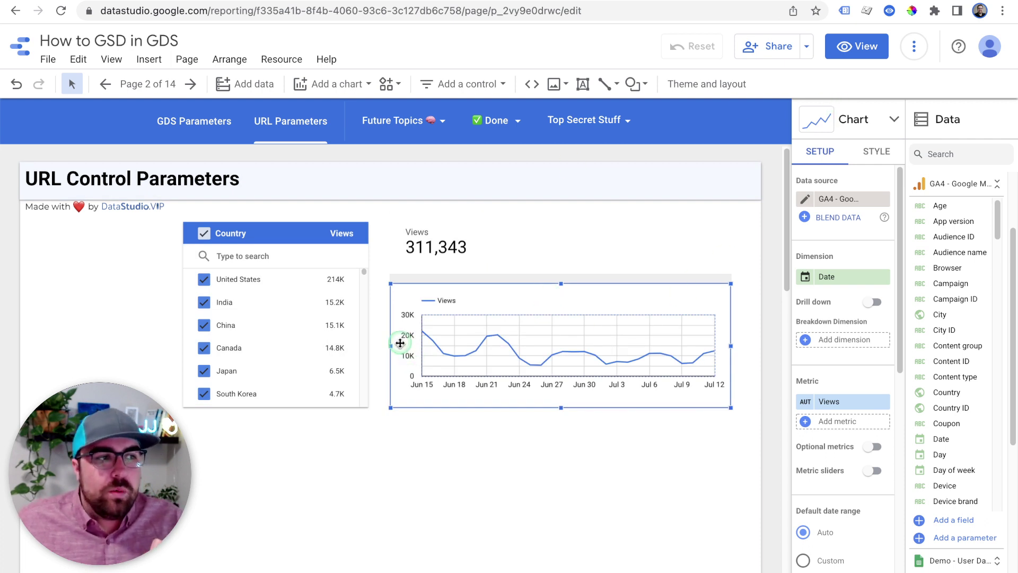
pyautogui.click(325, 280)
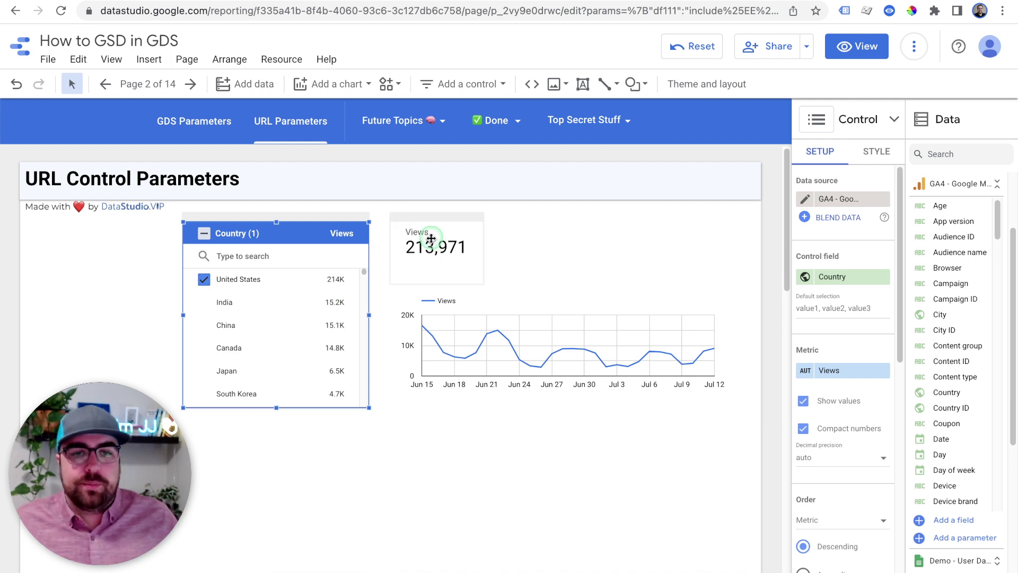
# Filter to India only, watching the filter parameters change in the URL
pyautogui.moveTo(465, 8); pyautogui.dragTo(689, 11)
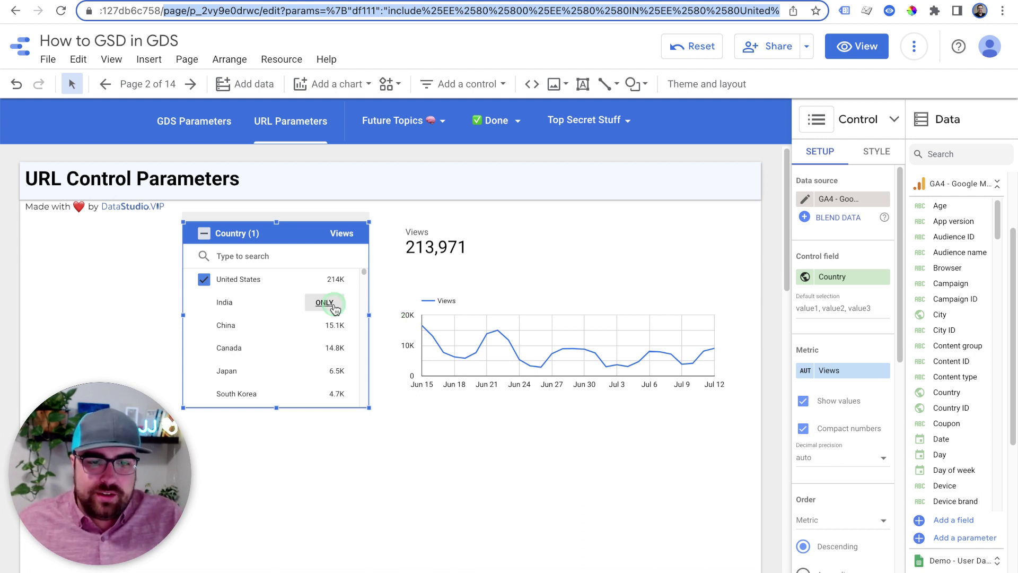
pyautogui.click(334, 308)
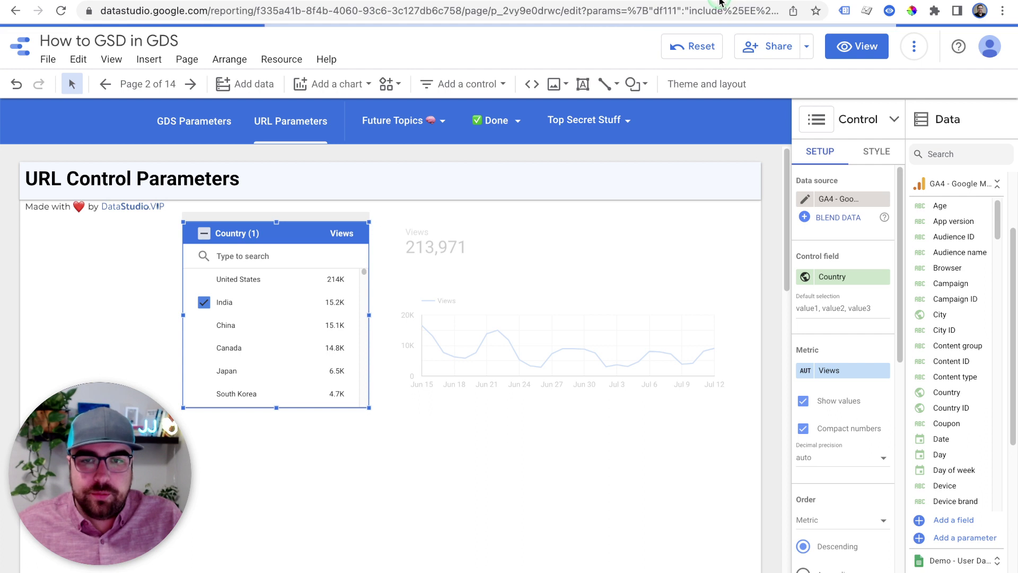
pyautogui.moveTo(650, 11); pyautogui.dragTo(779, 12)
# Add China, then remove China and India so all countries show again
pyautogui.click(204, 325)
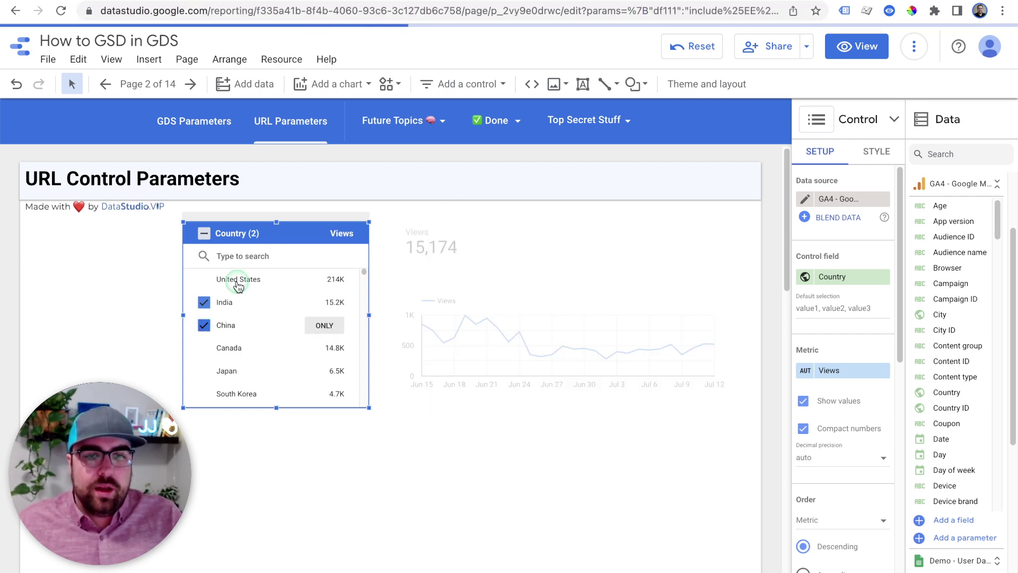
pyautogui.click(204, 325)
pyautogui.click(203, 302)
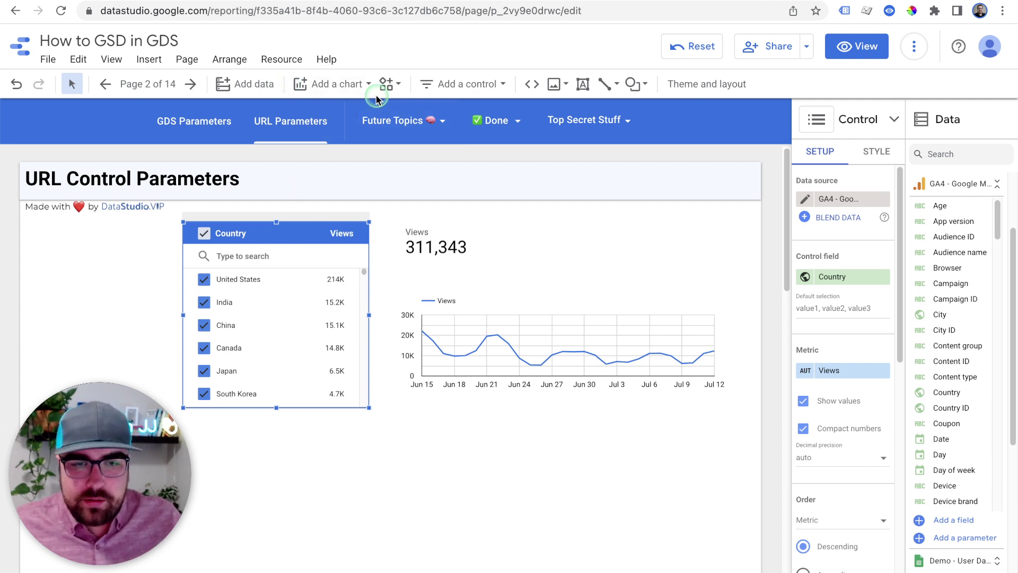
# Add a Google Maps filled map spanning the lower page below the line chart
pyautogui.click(335, 87)
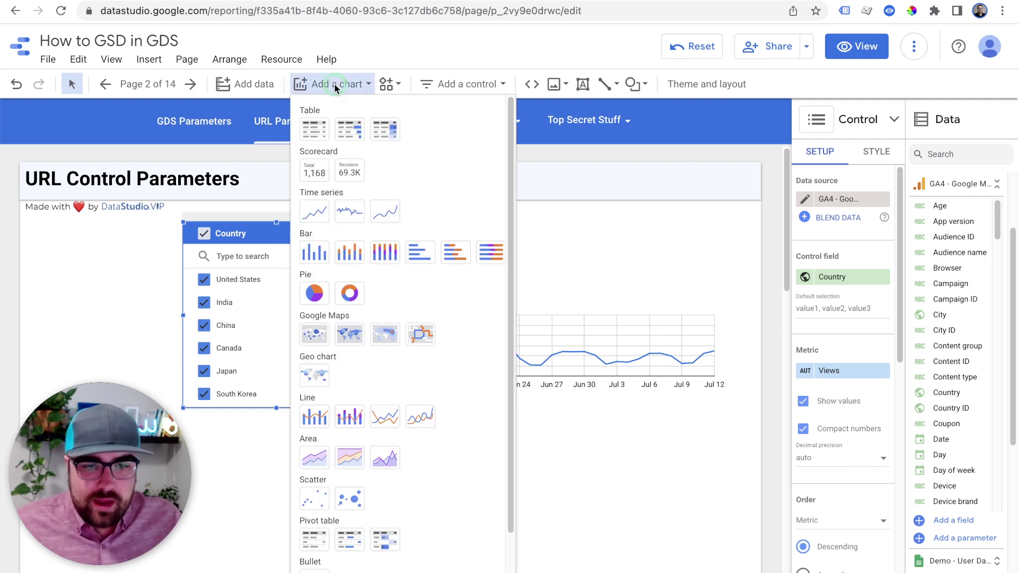
pyautogui.click(352, 342)
pyautogui.moveTo(186, 414)
pyautogui.mouseDown()
pyautogui.moveTo(456, 445)
pyautogui.moveTo(828, 552)
pyautogui.mouseUp()
pyautogui.moveTo(770, 568); pyautogui.dragTo(770, 571)
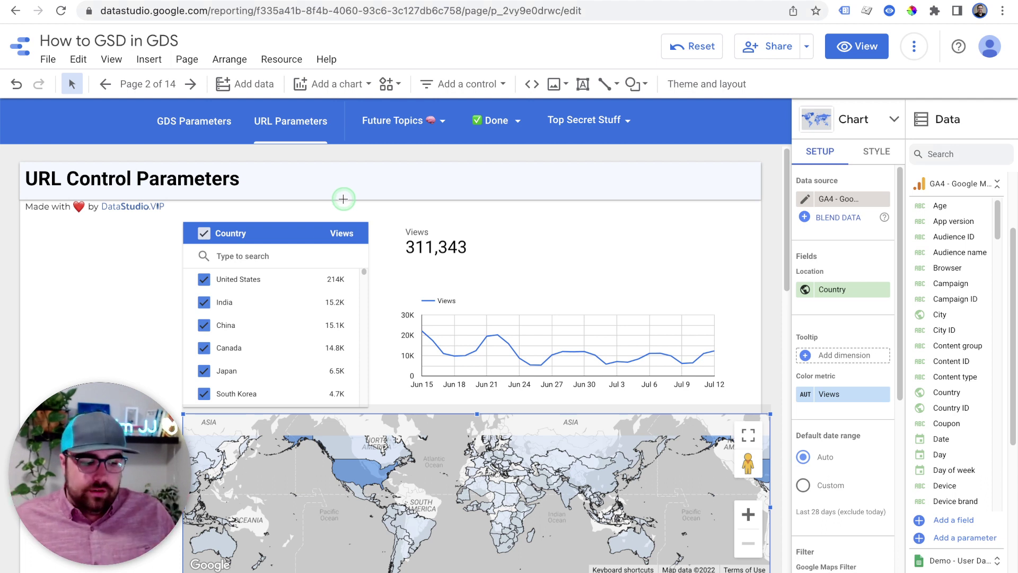
# Switch the map to a bubble map and filter the report to United States only
pyautogui.click(13, 274)
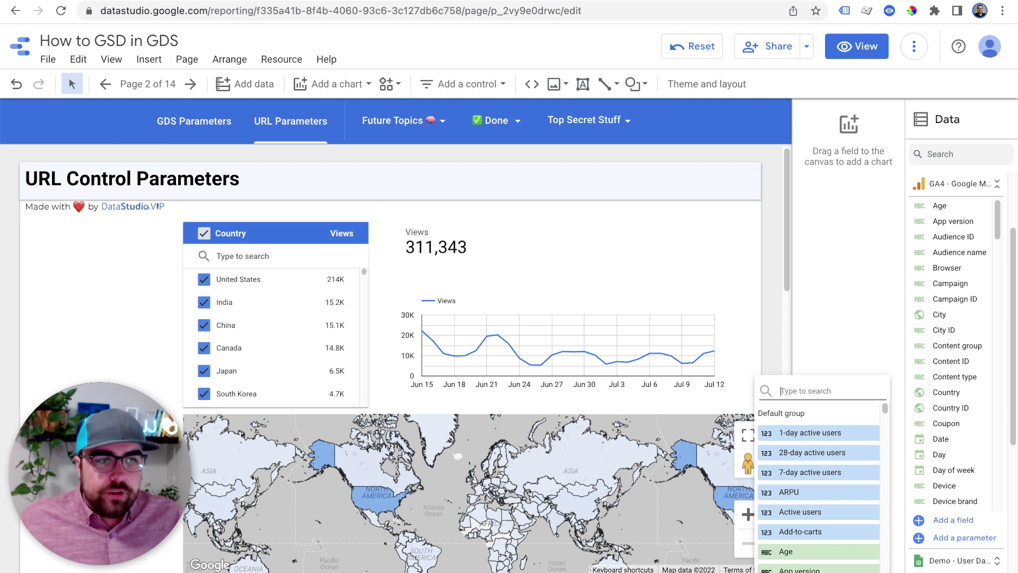
pyautogui.click(477, 477)
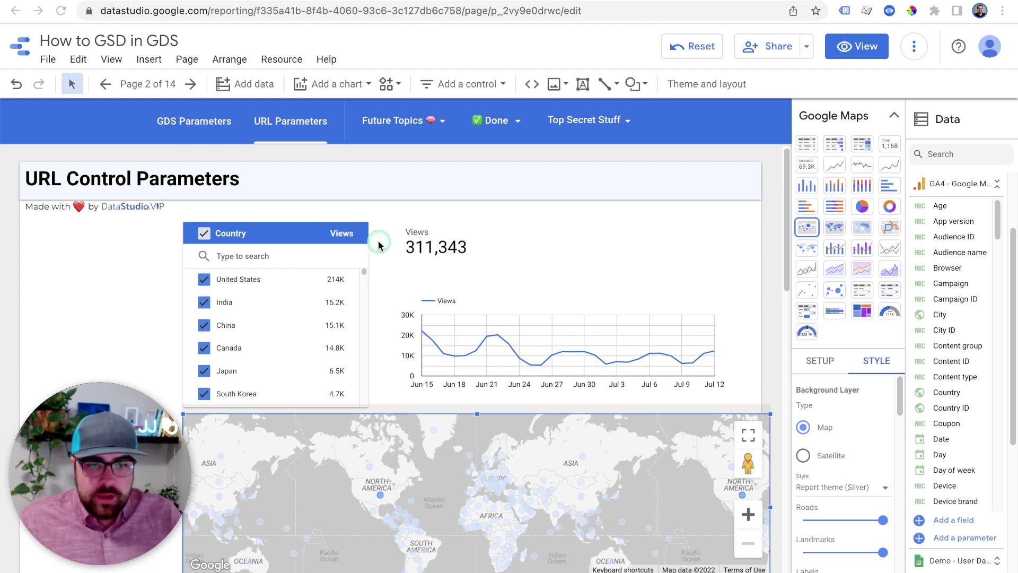
pyautogui.click(325, 280)
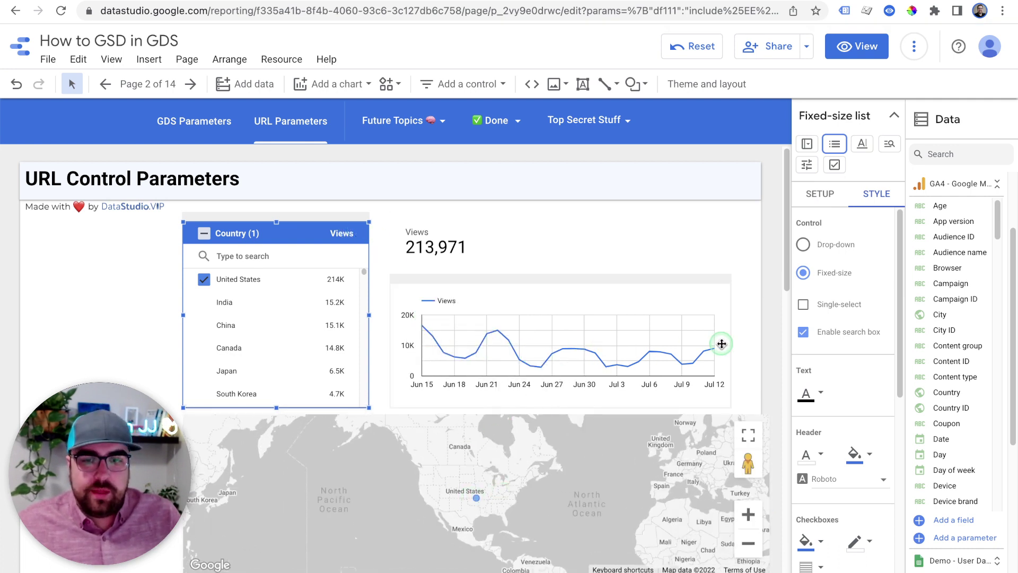
# Filter to India, add United States, remove India, then select all countries
pyautogui.moveTo(268, 300)
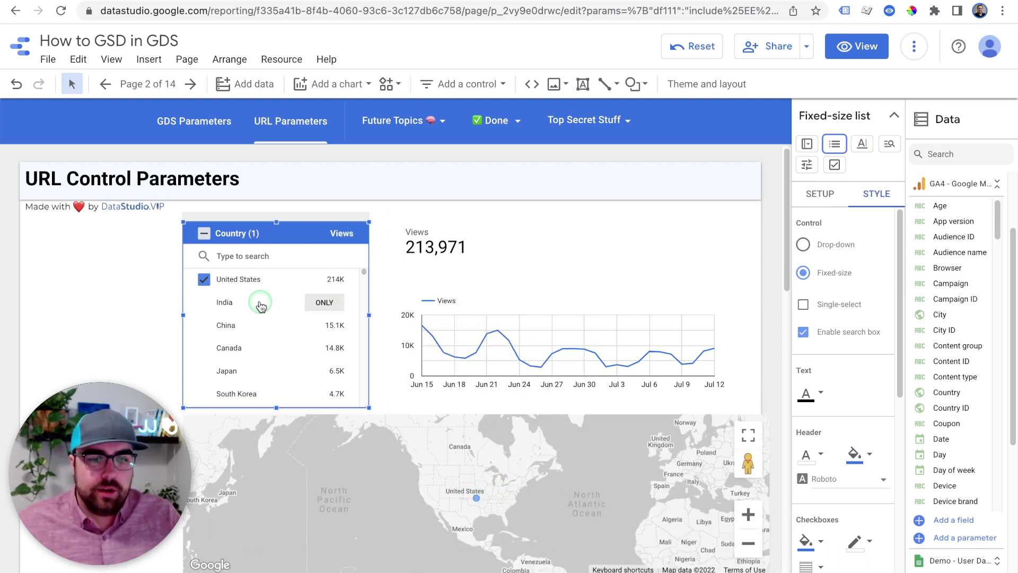
pyautogui.click(331, 306)
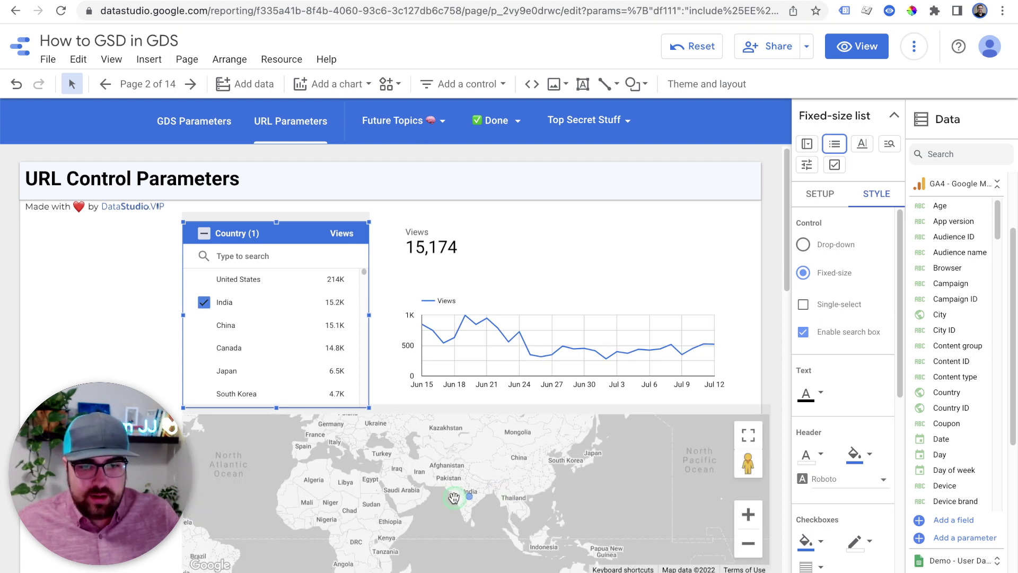
pyautogui.click(206, 281)
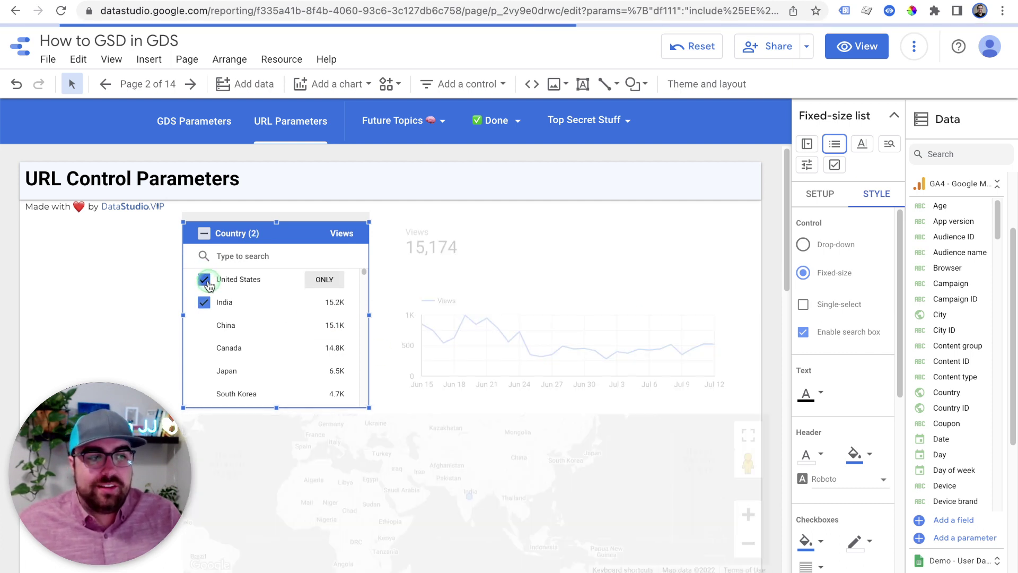
pyautogui.click(589, 509)
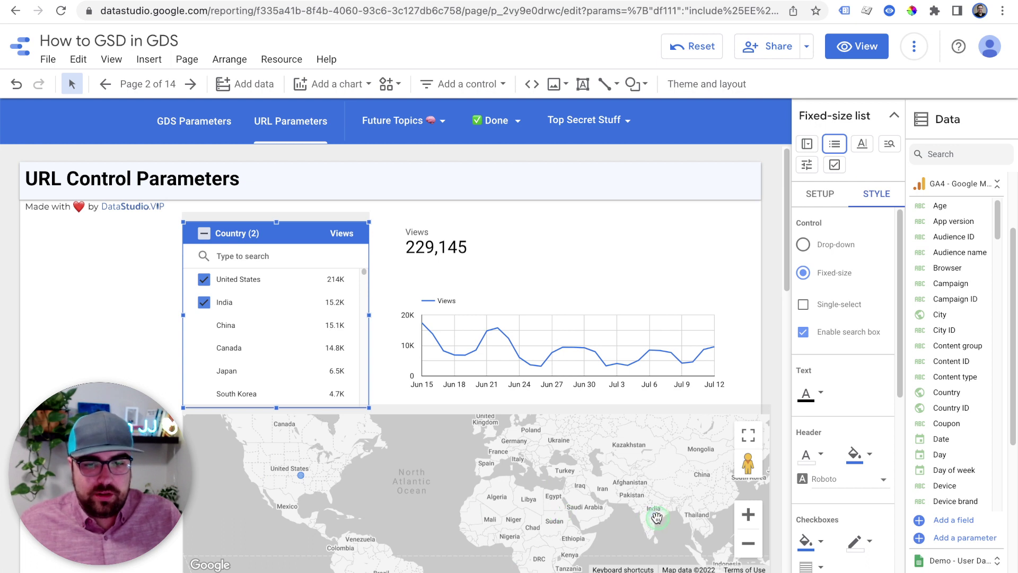
pyautogui.click(207, 301)
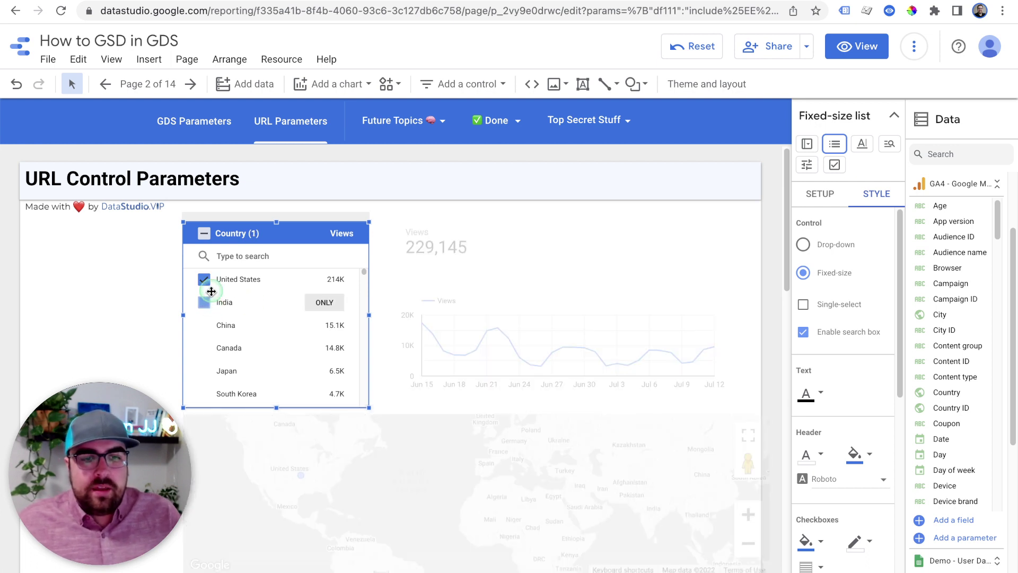
pyautogui.click(203, 233)
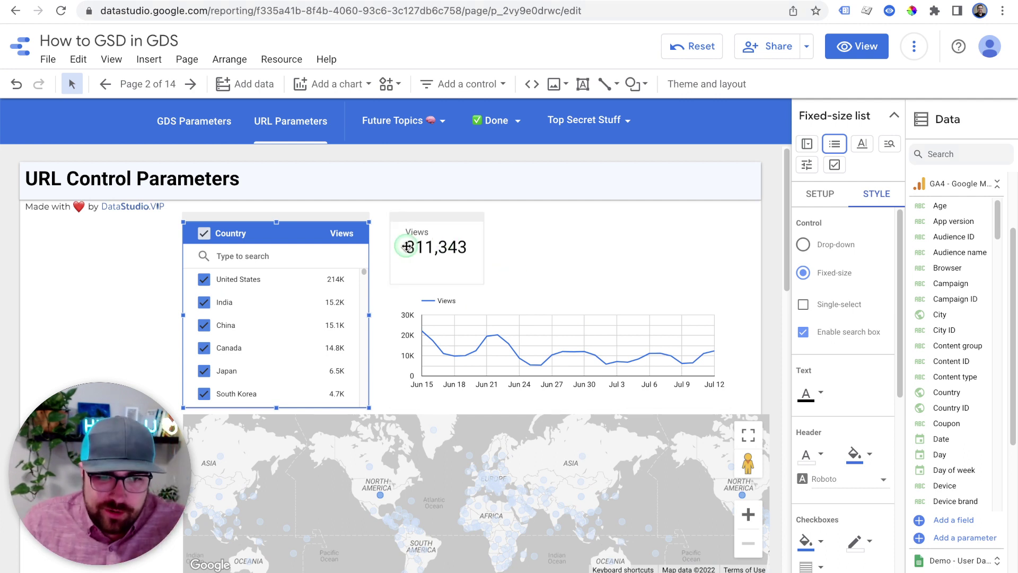
# Filter the report to United States only and highlight the filter parameters in the URL
pyautogui.moveTo(323, 284)
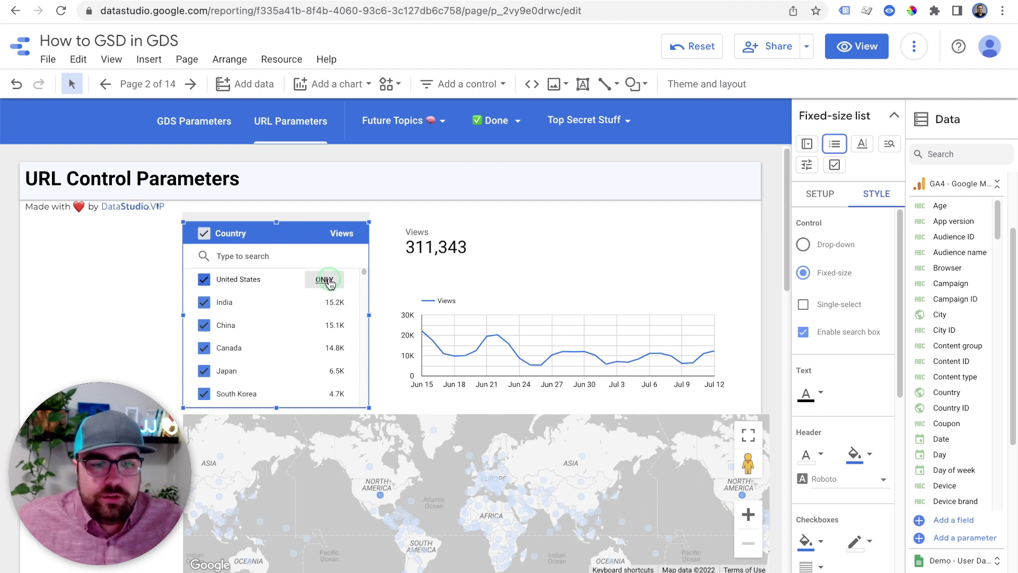
pyautogui.click(327, 282)
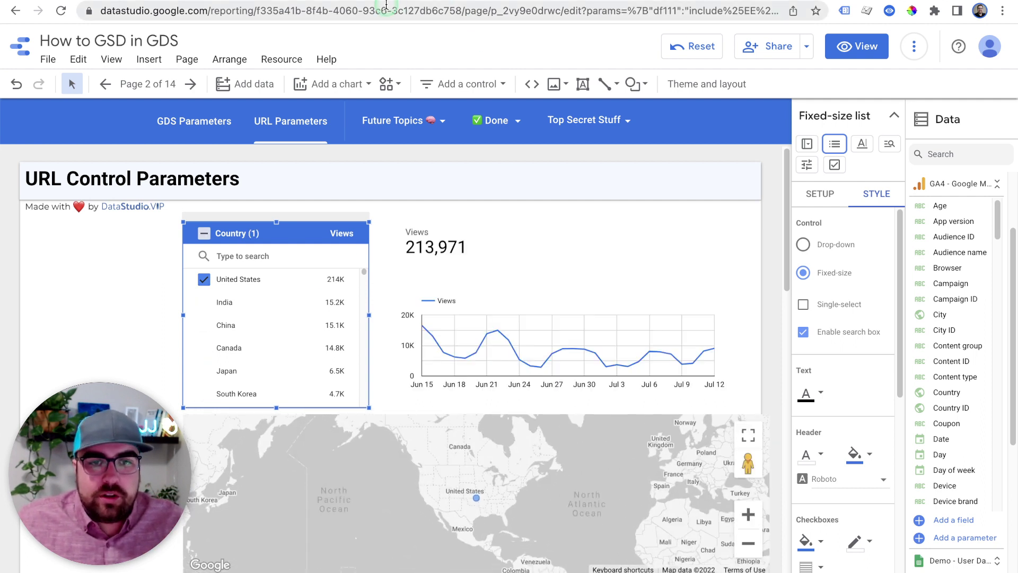
pyautogui.moveTo(387, 6); pyautogui.dragTo(670, 8)
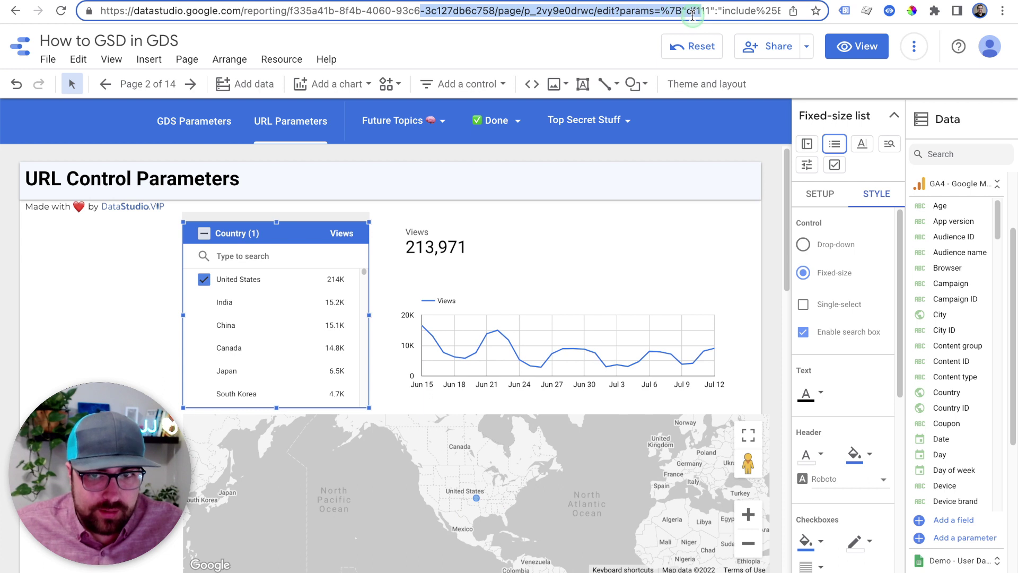
# Copy the filtered report URL and load it in a new browser tab
pyautogui.tripleClick(694, 13)
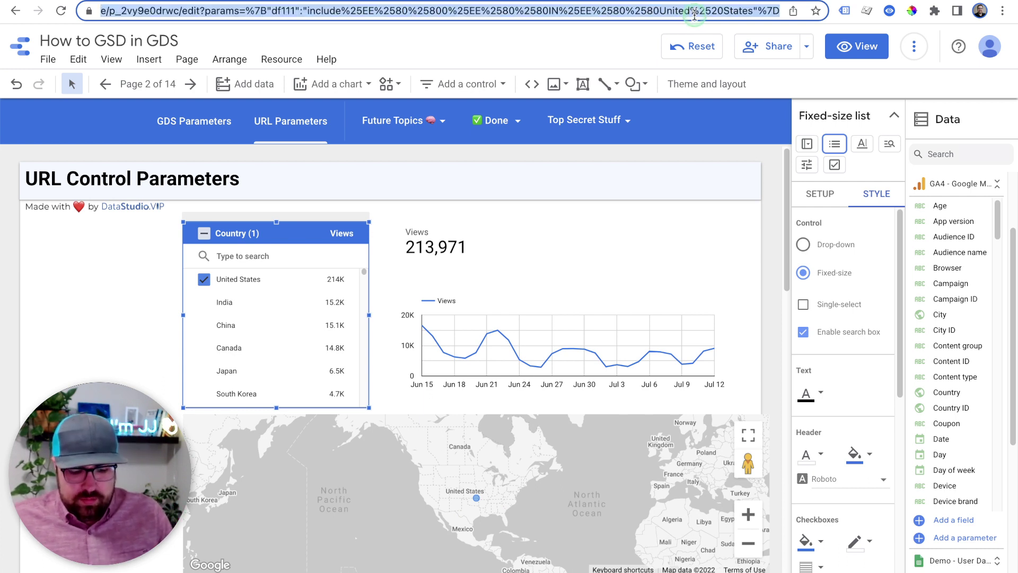
pyautogui.hotkey('ctrl', 't')
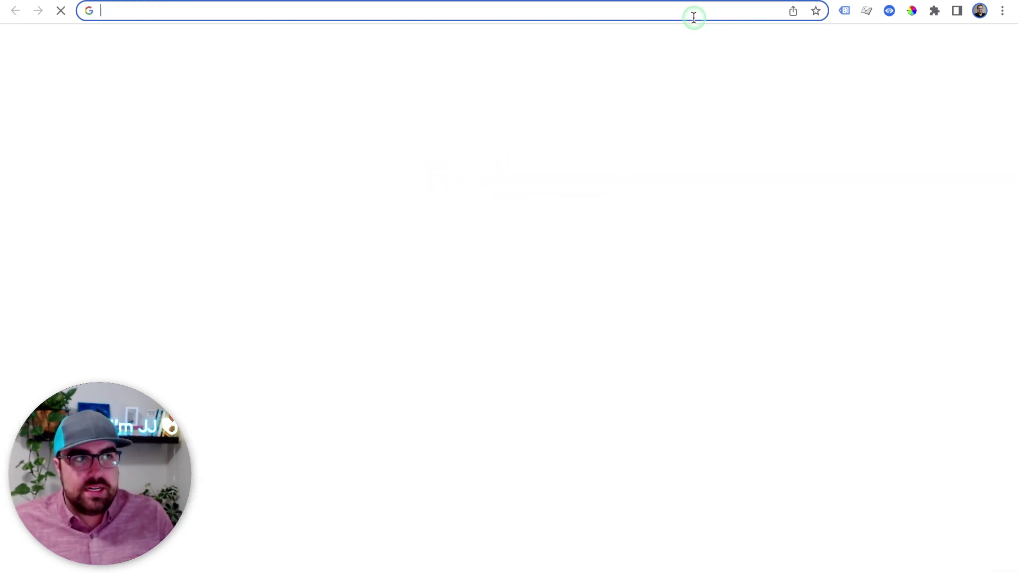
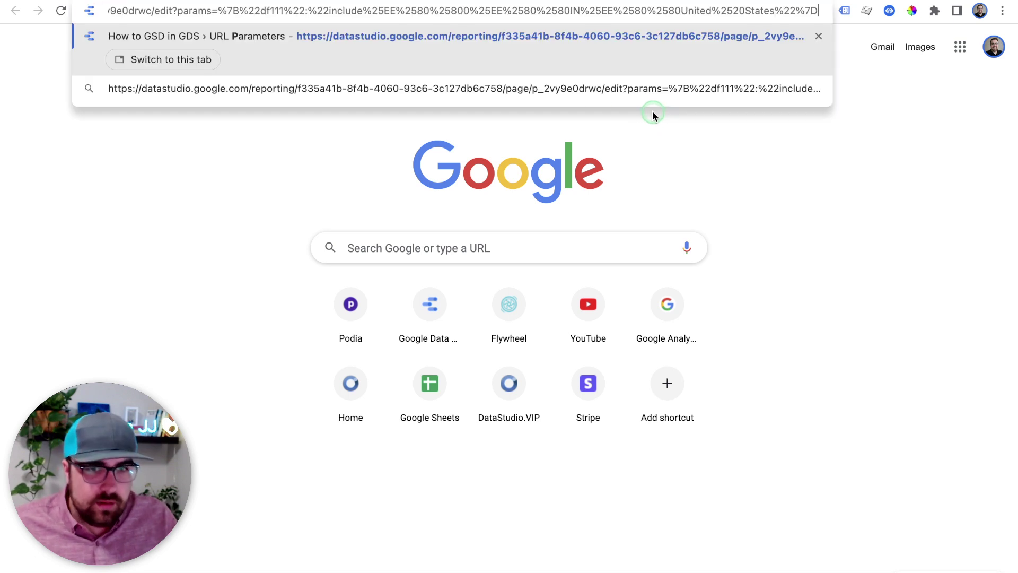
pyautogui.press('Return')
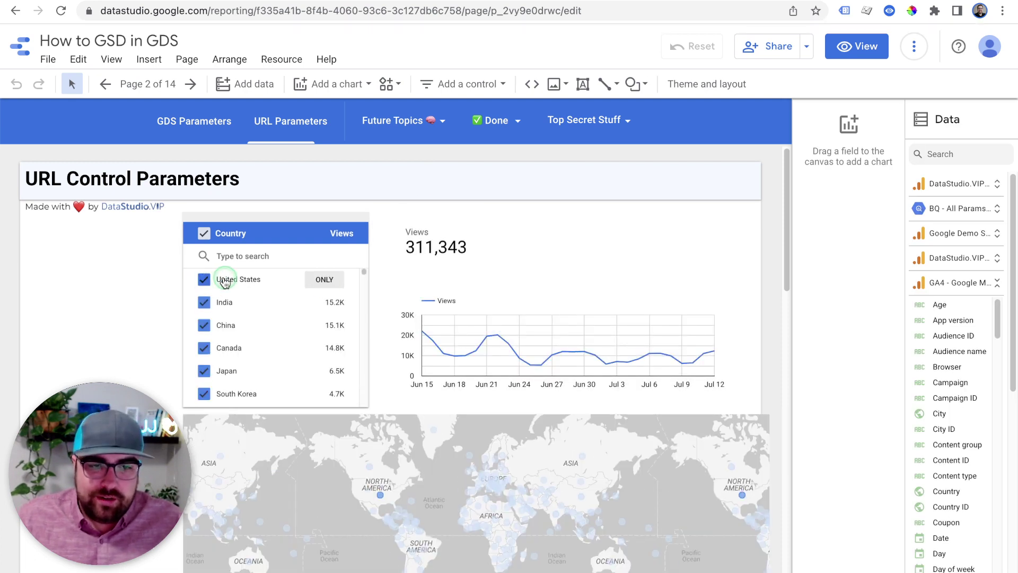
# Switch the report to view mode, copy its filtered URL and load it in a new tab
pyautogui.click(531, 16)
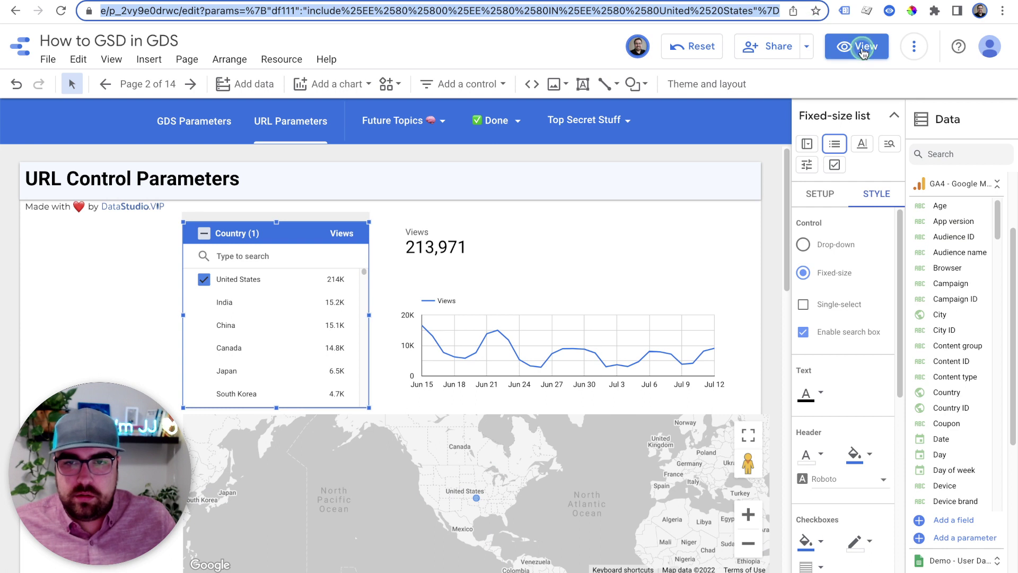
pyautogui.click(856, 46)
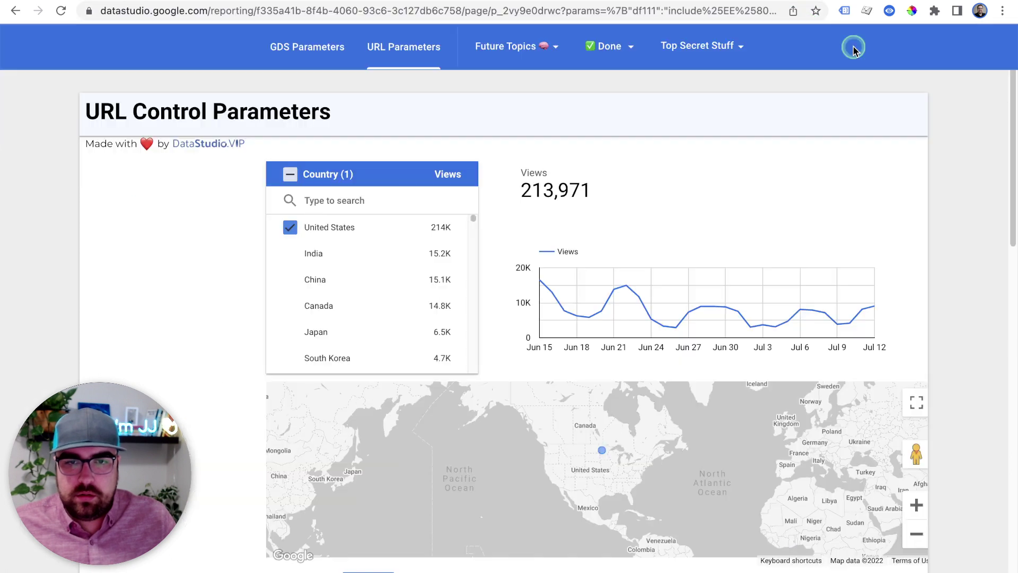
pyautogui.click(482, 10)
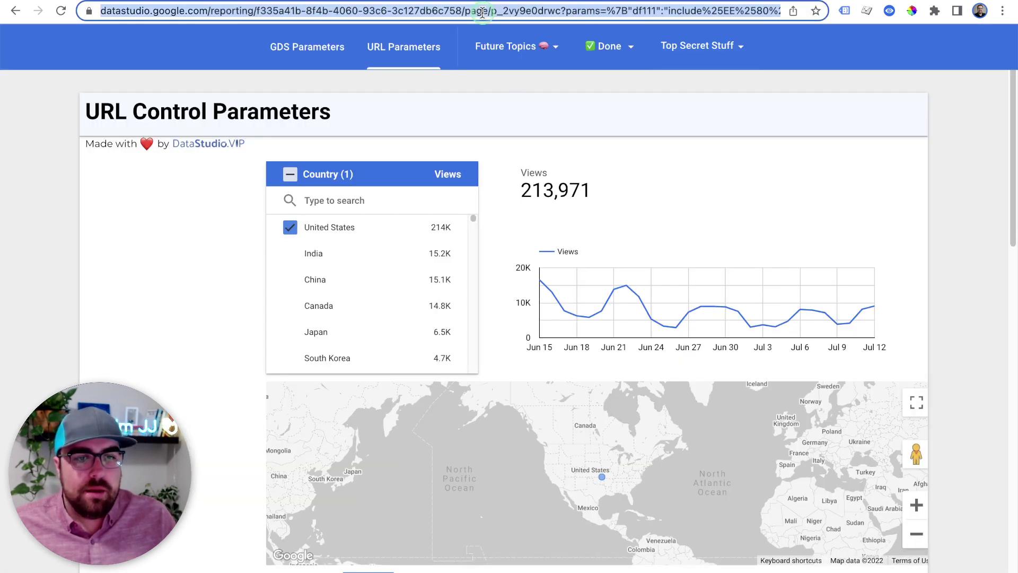
pyautogui.press('super+c')
pyautogui.press('super+t')
pyautogui.press('super+v')
pyautogui.press('Return')
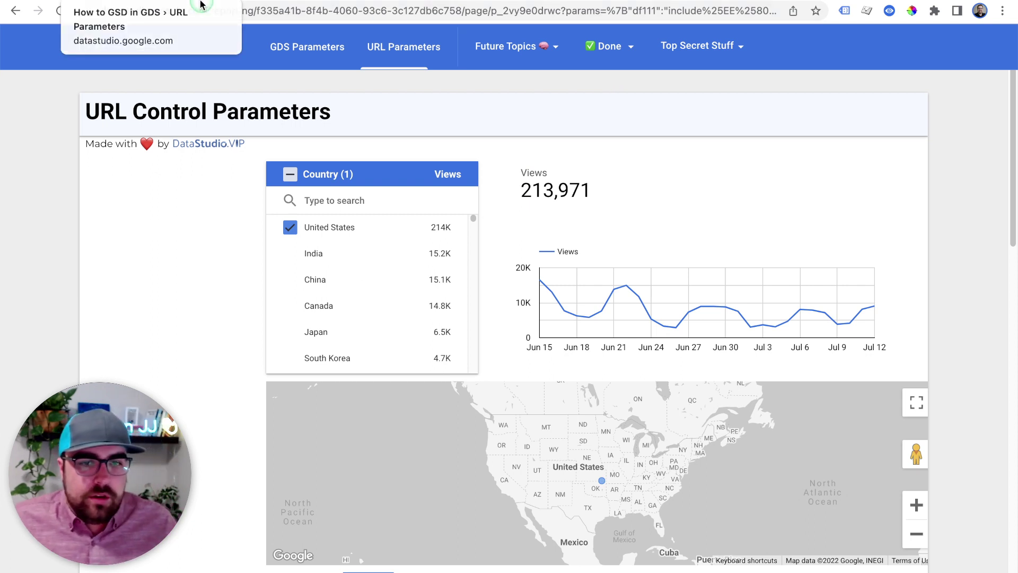
# Move on to an empty Google Sheets spreadsheet named 'GSD in GDS'
pyautogui.moveTo(297, 35)
pyautogui.click(146, 11)
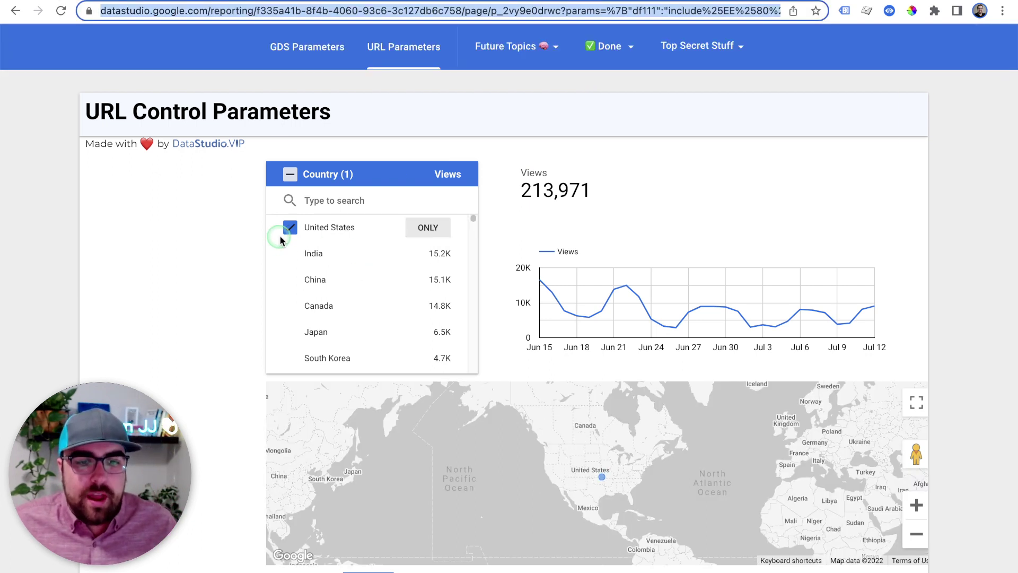
pyautogui.click(424, 332)
pyautogui.click(420, 206)
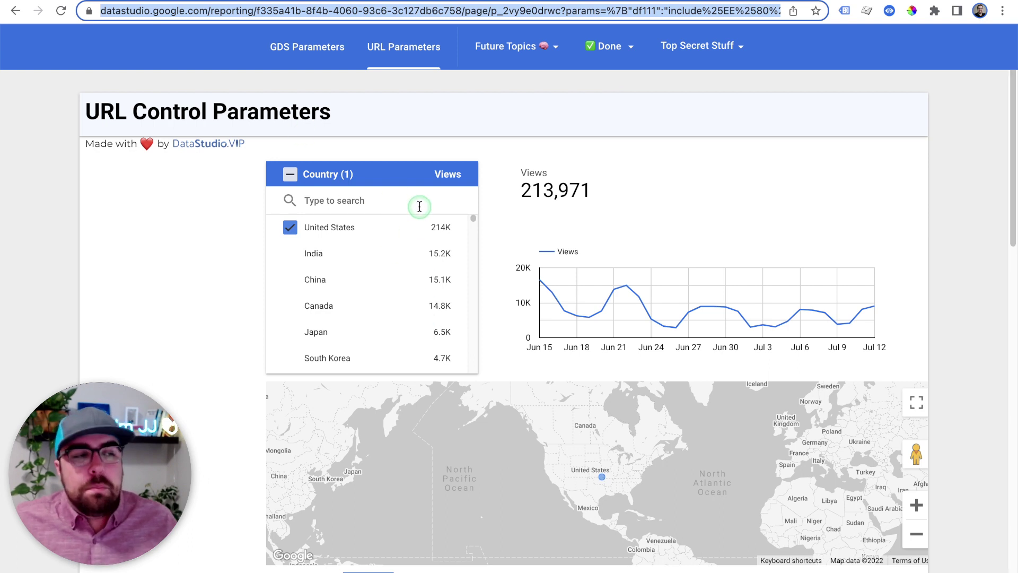
pyautogui.click(489, 39)
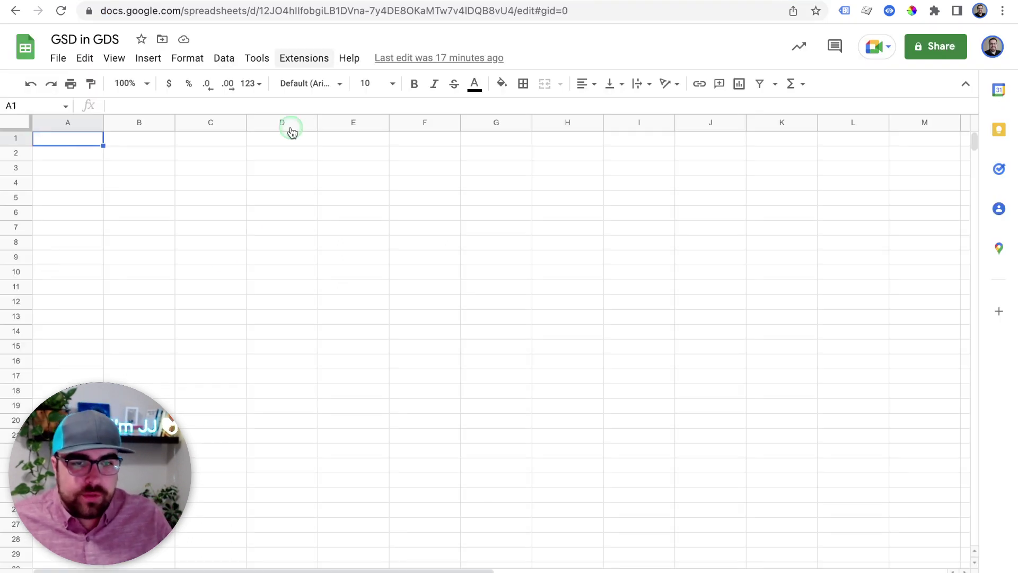
# Enter the headers 'Country LInk' in A1 and 'Link' in B1
pyautogui.click(63, 138)
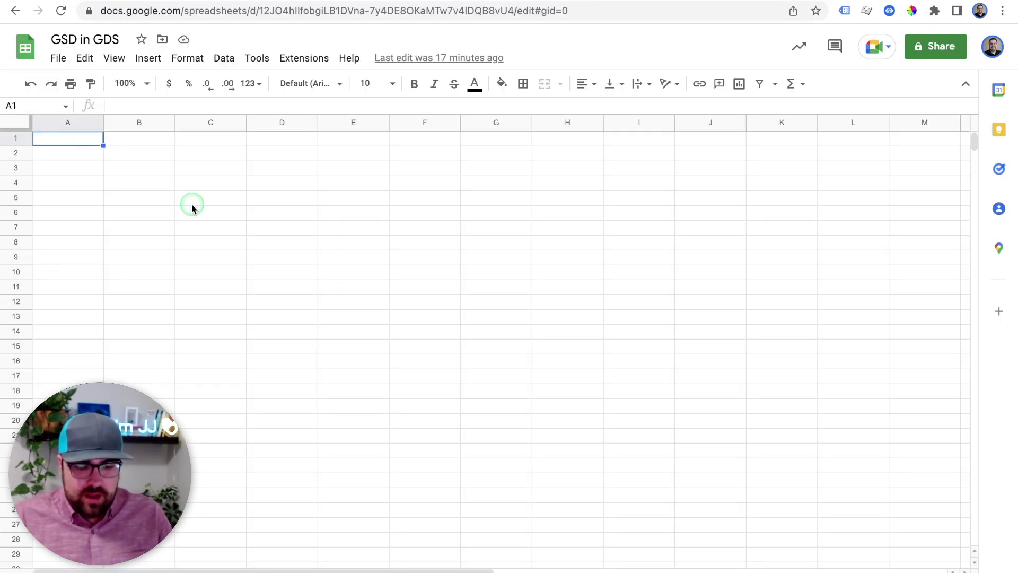
pyautogui.write('Univ')
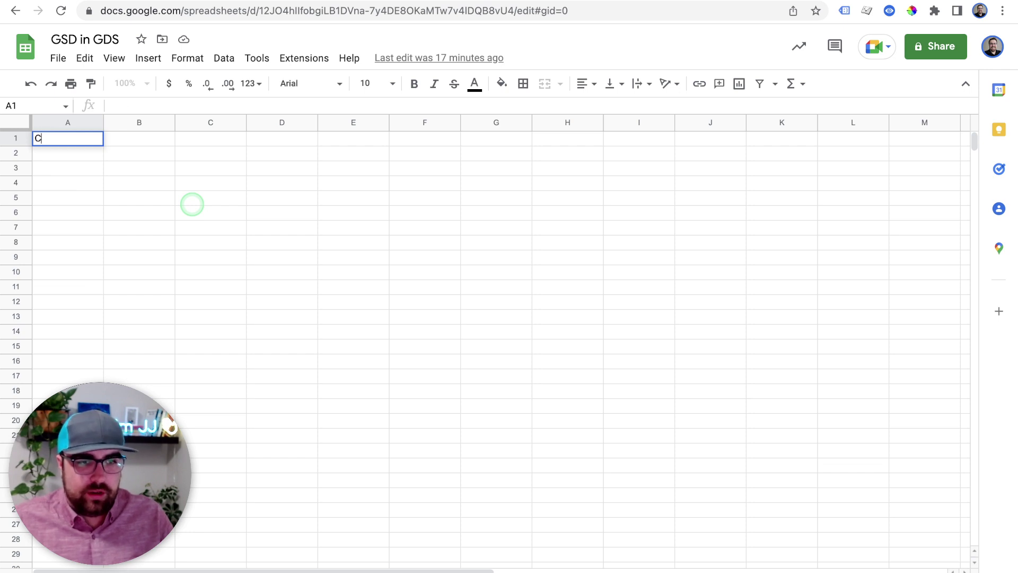
pyautogui.write('nk')
pyautogui.press('Tab')
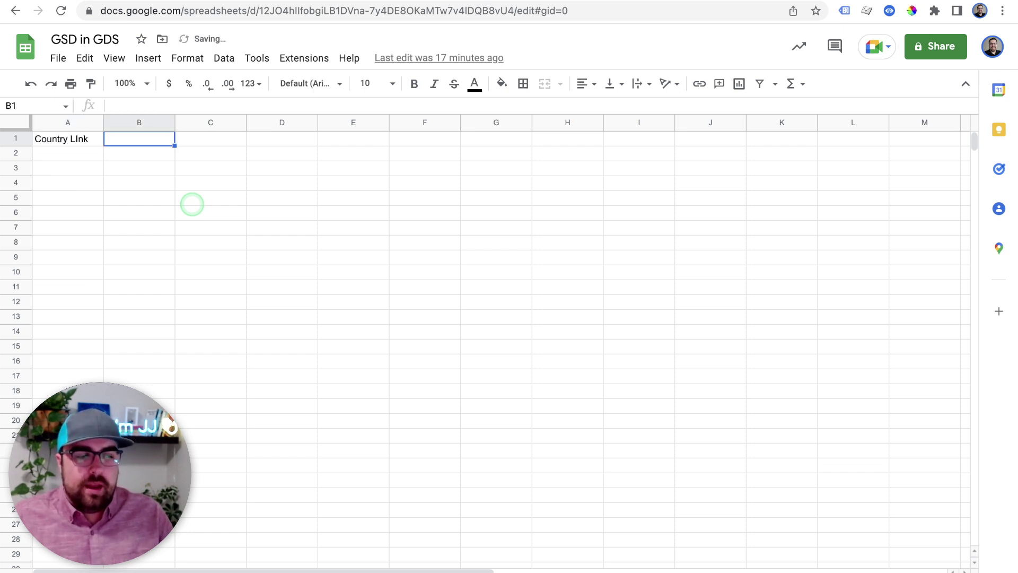
pyautogui.write('Link')
pyautogui.press('Return')
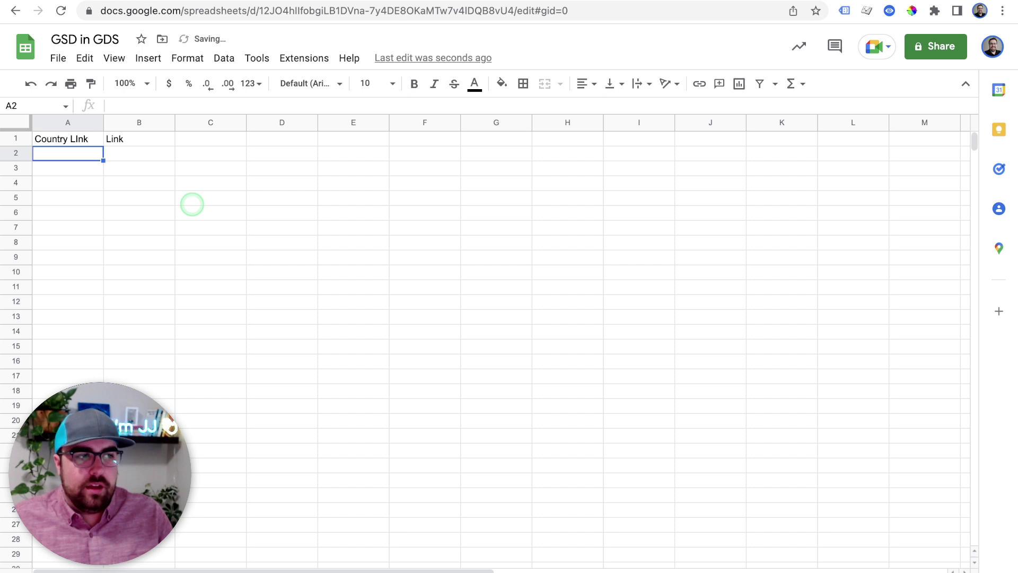
# Add a United States row with the pasted report URL and open that link
pyautogui.write('United Stat')
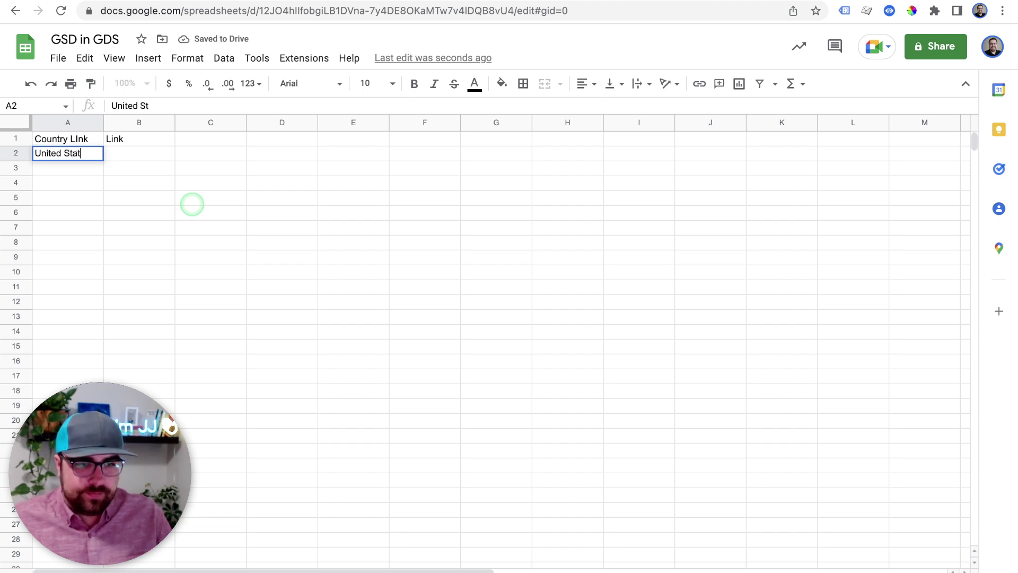
pyautogui.write('es')
pyautogui.press('Tab')
pyautogui.hotkey('ctrl', 'v')
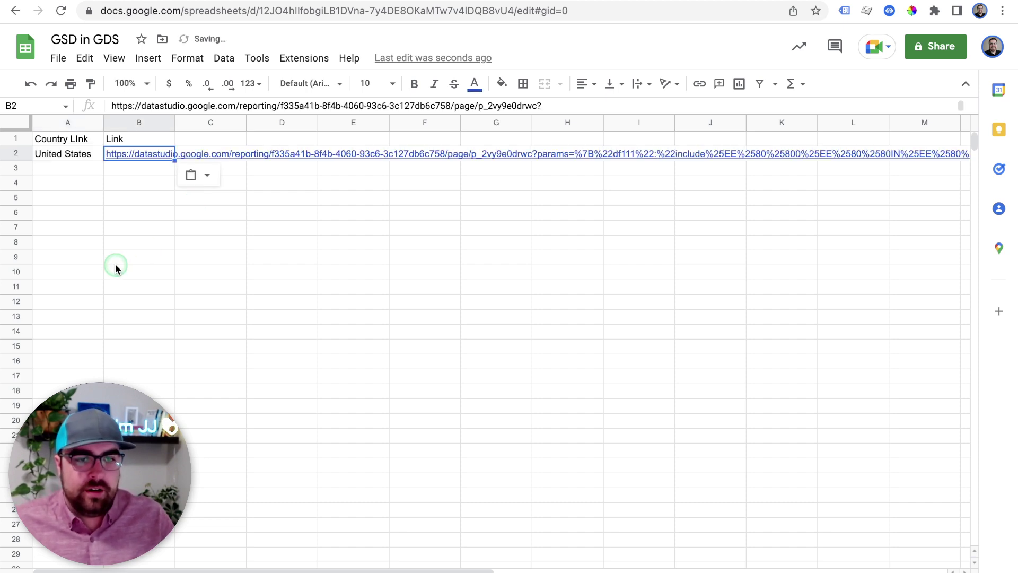
pyautogui.click(117, 259)
pyautogui.click(146, 157)
pyautogui.click(168, 176)
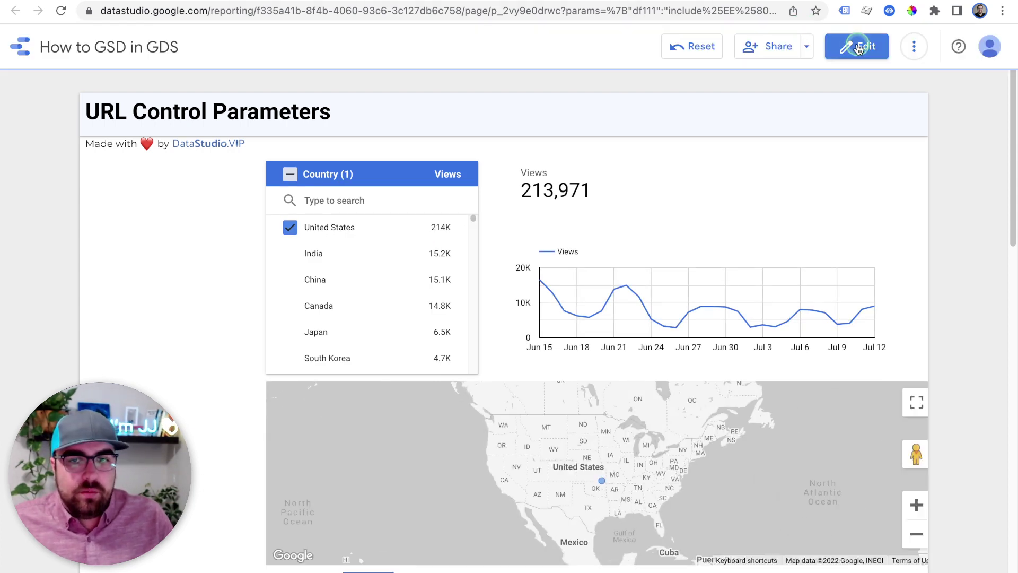
# In edit mode, push the Country filter control off the right page edge, then return to Sheets
pyautogui.click(856, 46)
pyautogui.click(290, 217)
pyautogui.moveTo(291, 218); pyautogui.dragTo(657, 199)
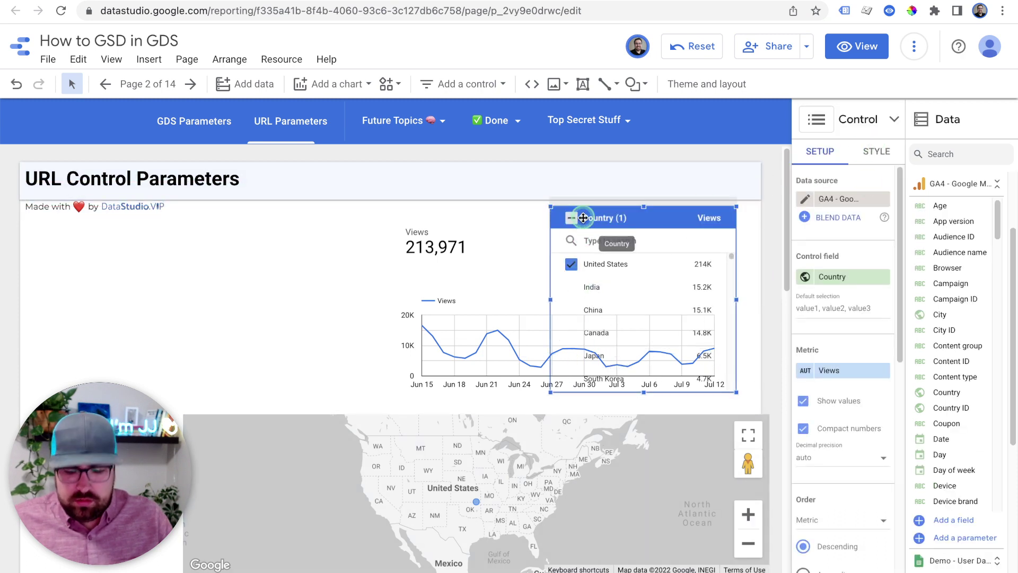
pyautogui.press('Right')
pyautogui.press('Right')
pyautogui.press('Right')
pyautogui.press('Right')
pyautogui.press('Right')
pyautogui.press('Right')
pyautogui.press('Right')
pyautogui.press('Right')
pyautogui.press('Right')
pyautogui.press('Right')
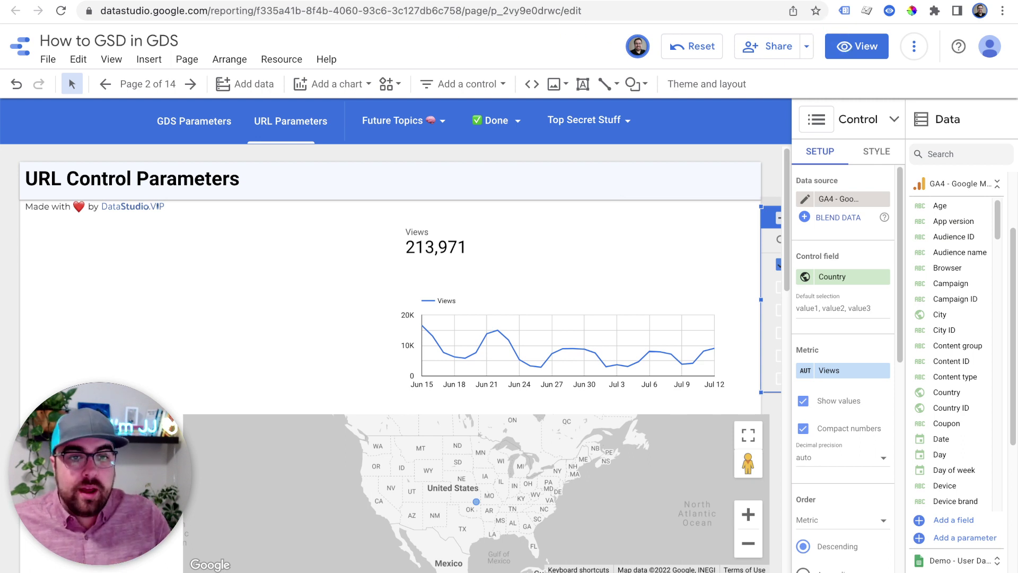
pyautogui.hotkey('ctrl', 'Tab')
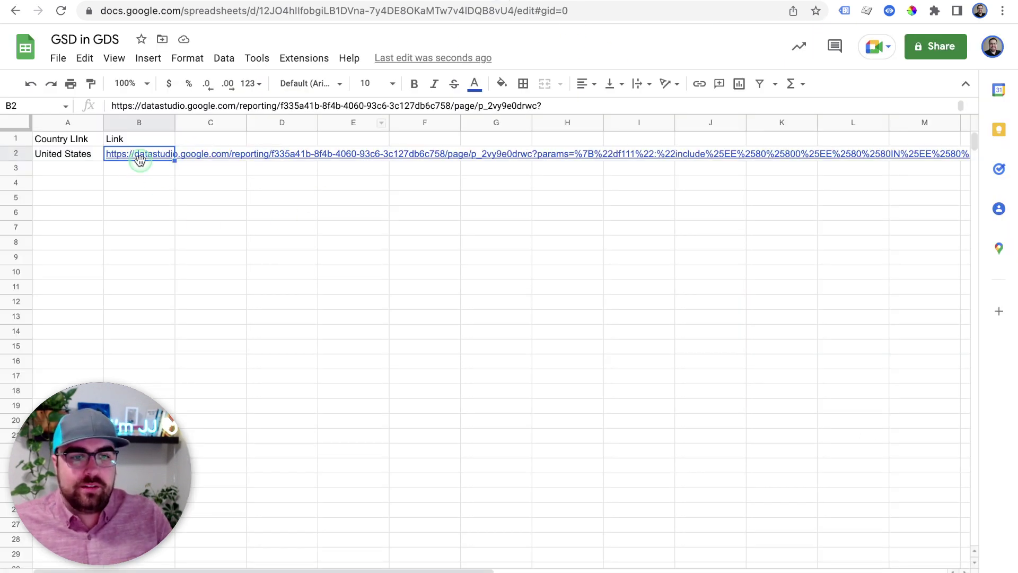
# Open the sheet's United States link, copy its report URL, and return the report to edit mode
pyautogui.click(139, 158)
pyautogui.click(205, 179)
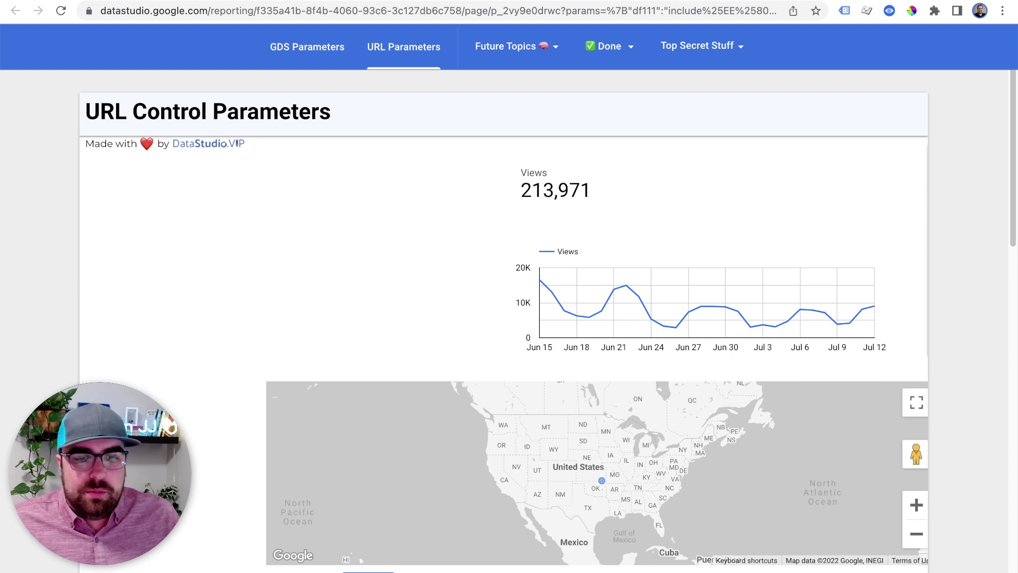
pyautogui.click(300, 8)
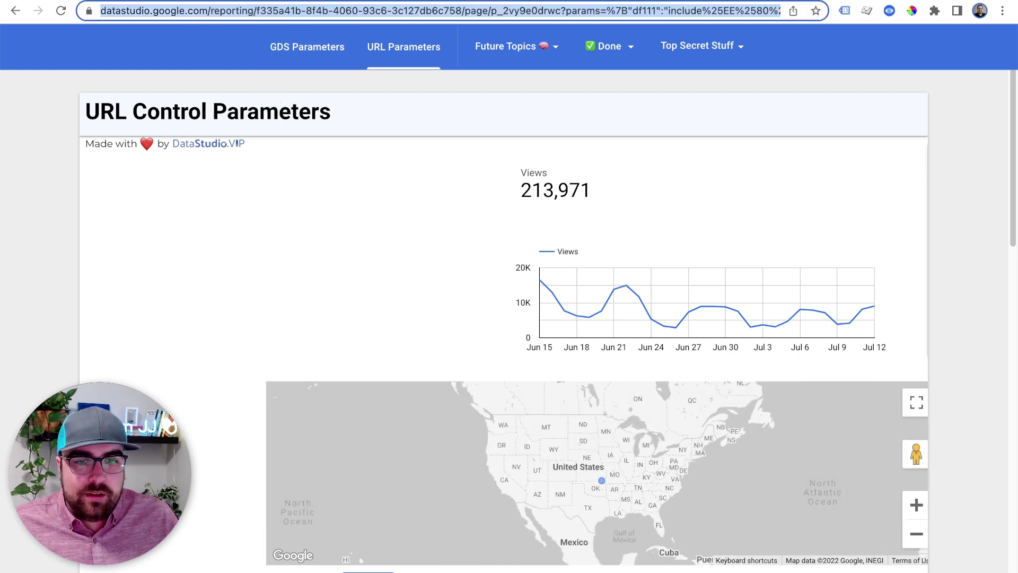
pyautogui.press('super+c')
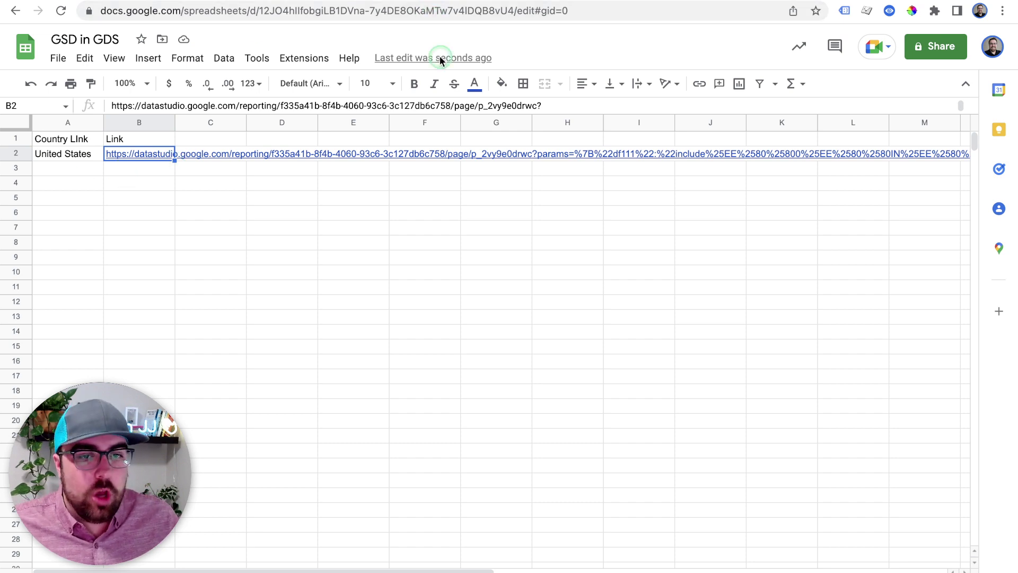
pyautogui.click(459, 10)
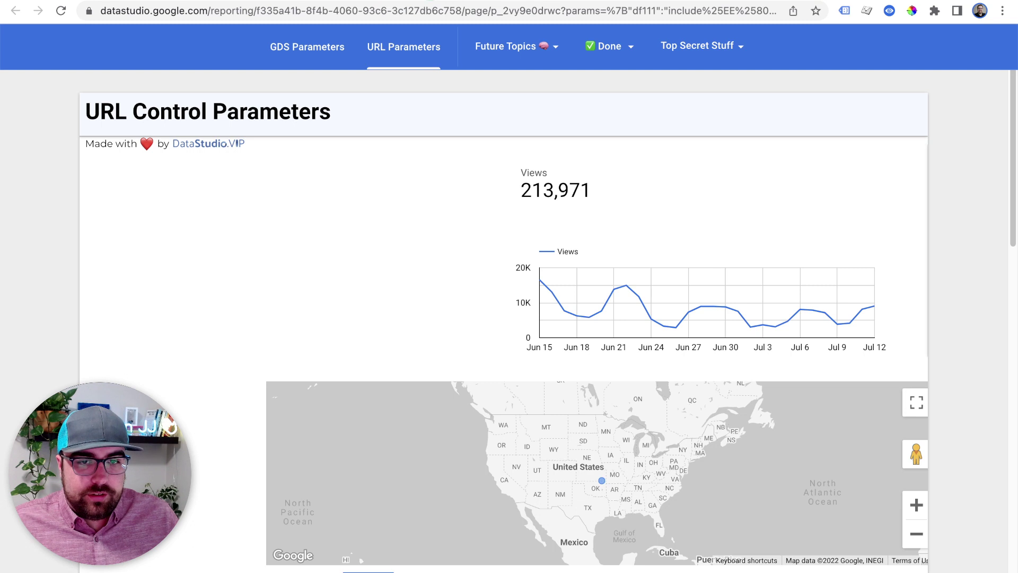
pyautogui.click(858, 48)
# Restore the Country control and move it, the Views scorecard, time-series chart and map leftward
pyautogui.click(778, 195)
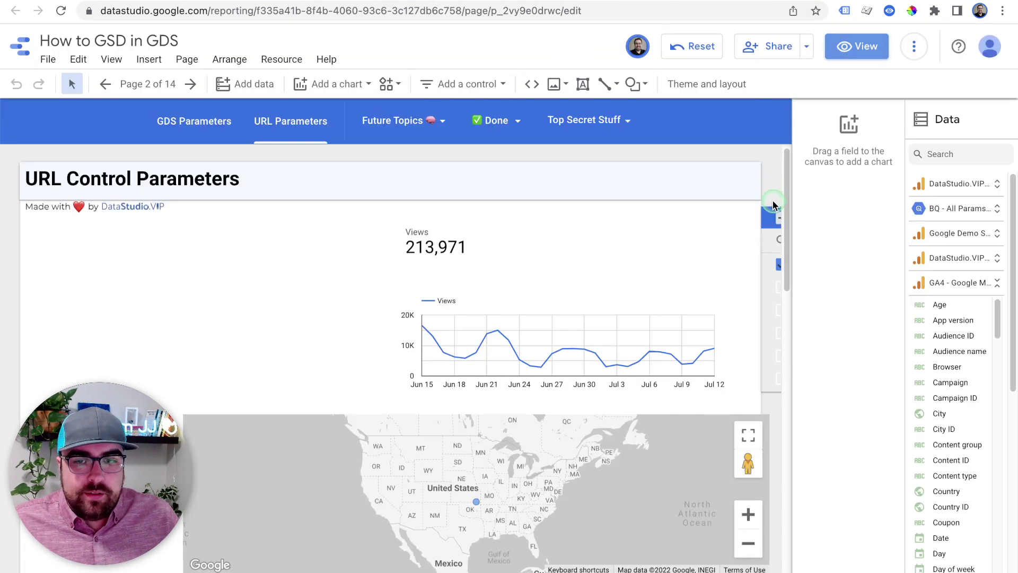
pyautogui.moveTo(773, 214); pyautogui.dragTo(179, 218)
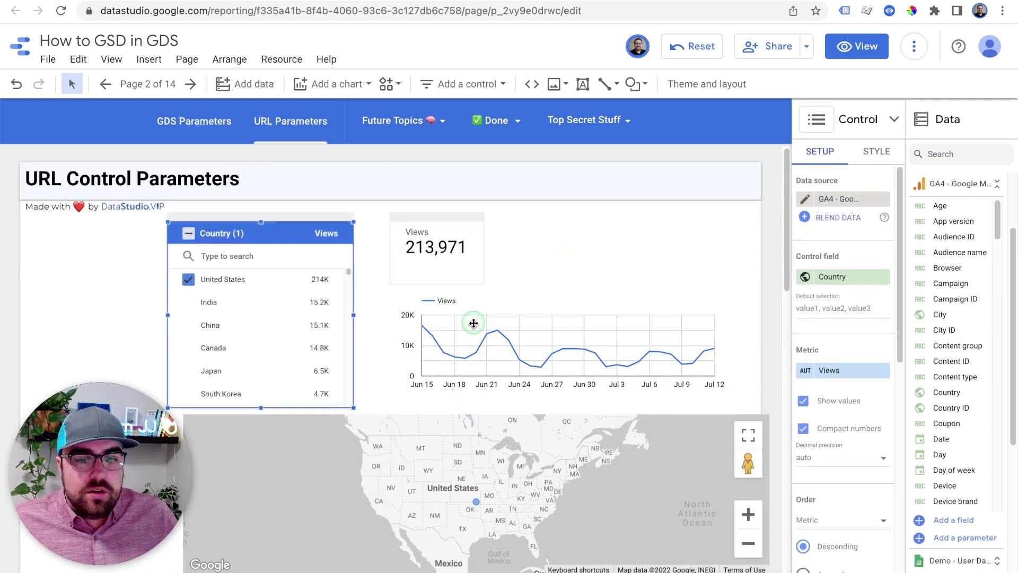
pyautogui.click(507, 443)
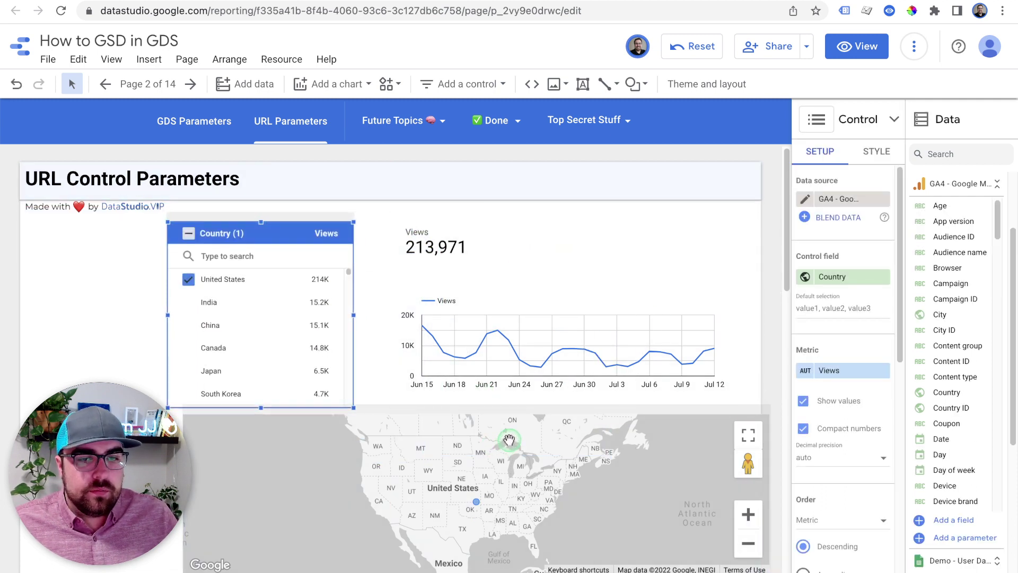
pyautogui.click(497, 386)
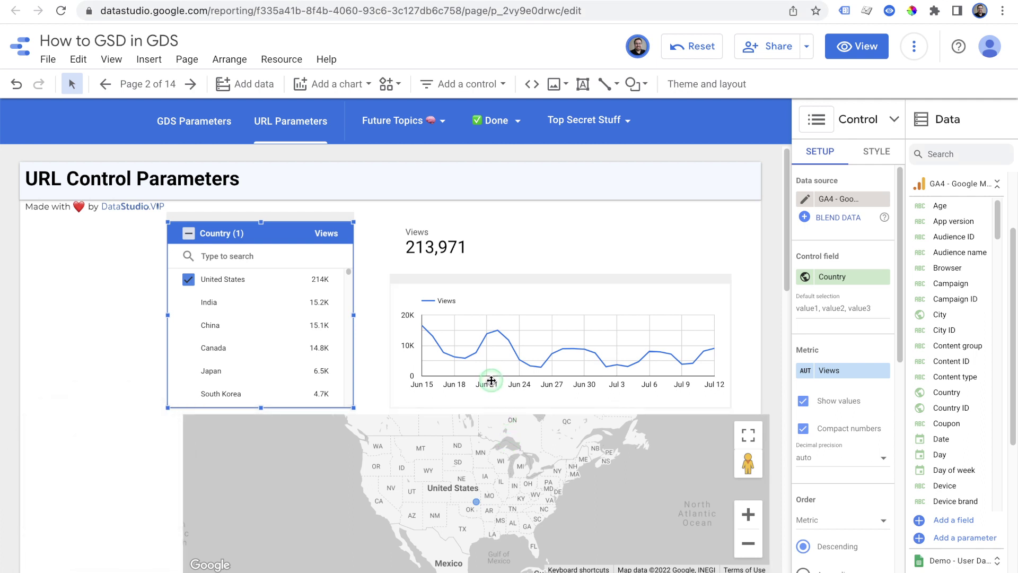
pyautogui.keyDown('shift'); pyautogui.click(308, 228); pyautogui.keyUp('shift')
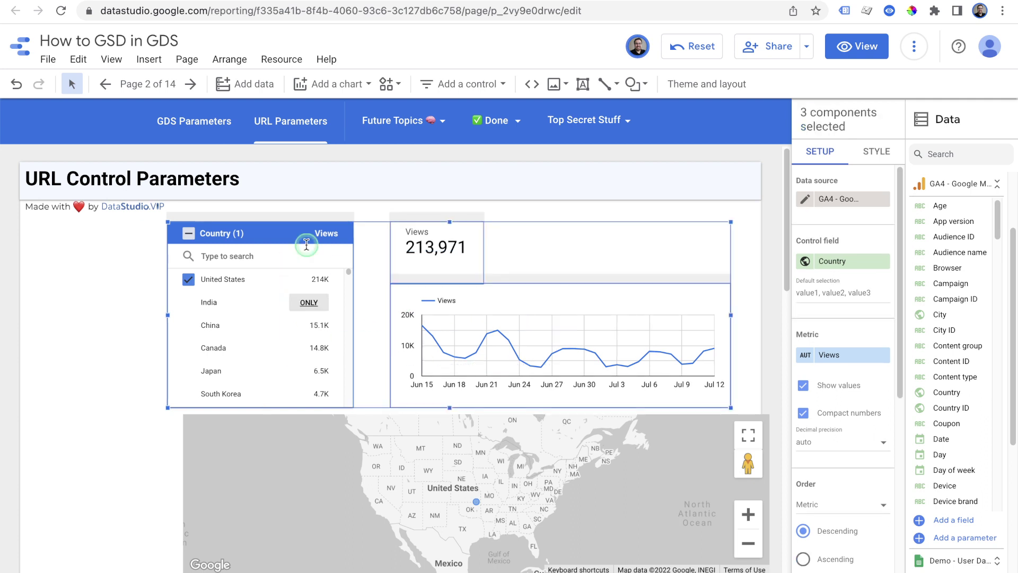
pyautogui.moveTo(311, 221); pyautogui.dragTo(173, 222)
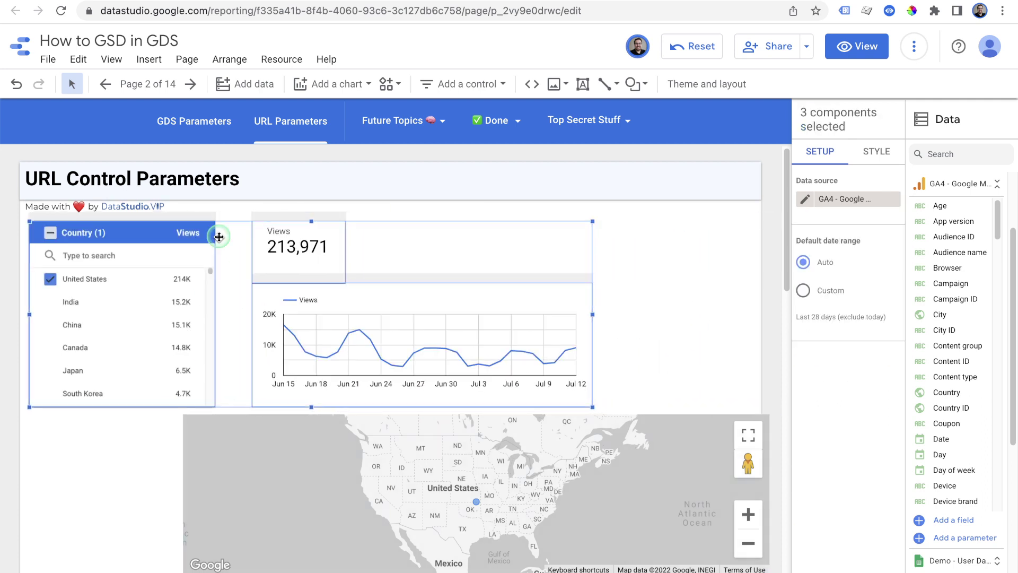
pyautogui.moveTo(677, 412); pyautogui.dragTo(526, 409)
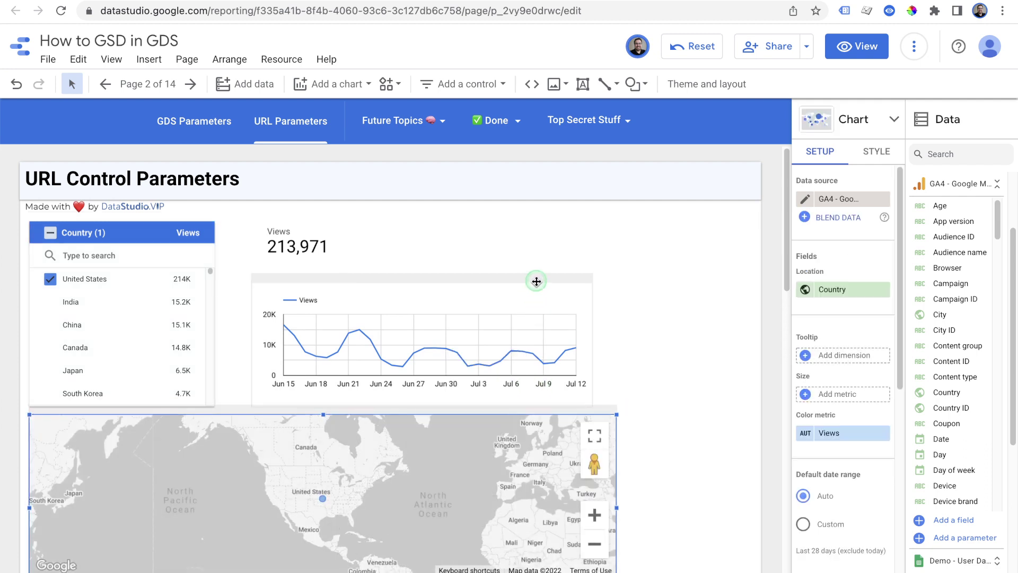
# Add a table chart to the right of the time-series chart
pyautogui.moveTo(536, 281); pyautogui.dragTo(510, 282)
pyautogui.click(290, 226)
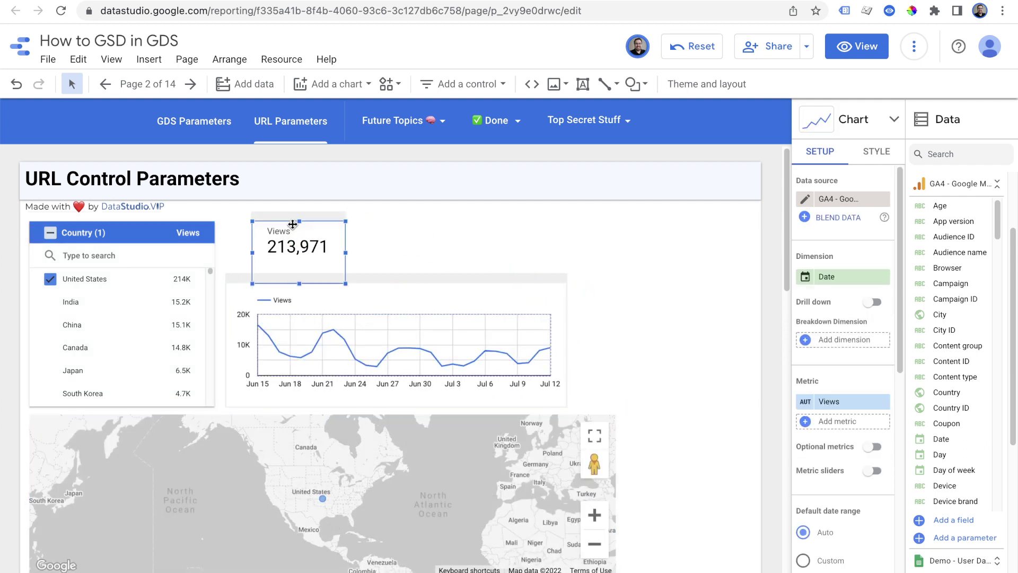
pyautogui.click(339, 84)
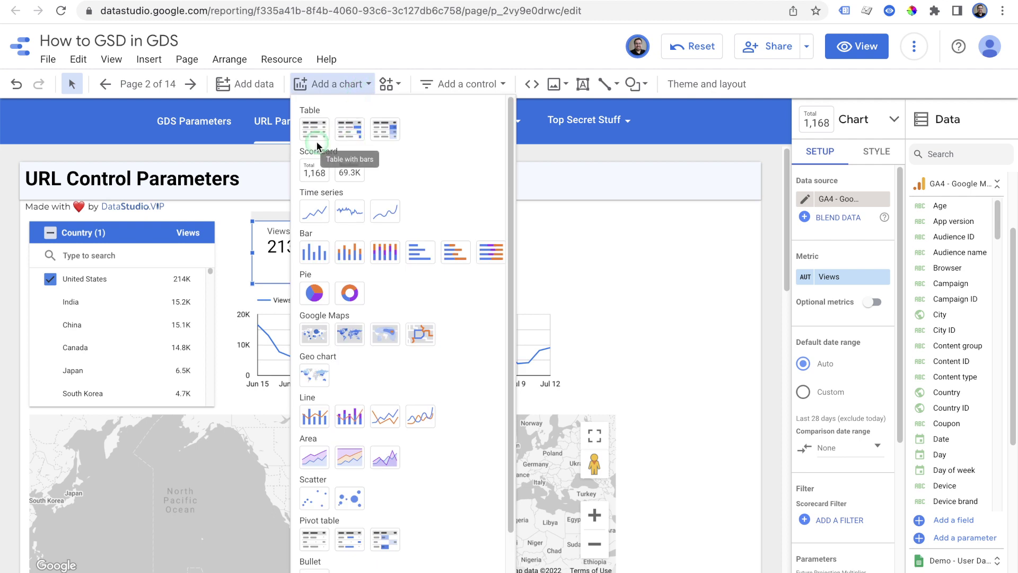
pyautogui.click(312, 131)
pyautogui.click(448, 222)
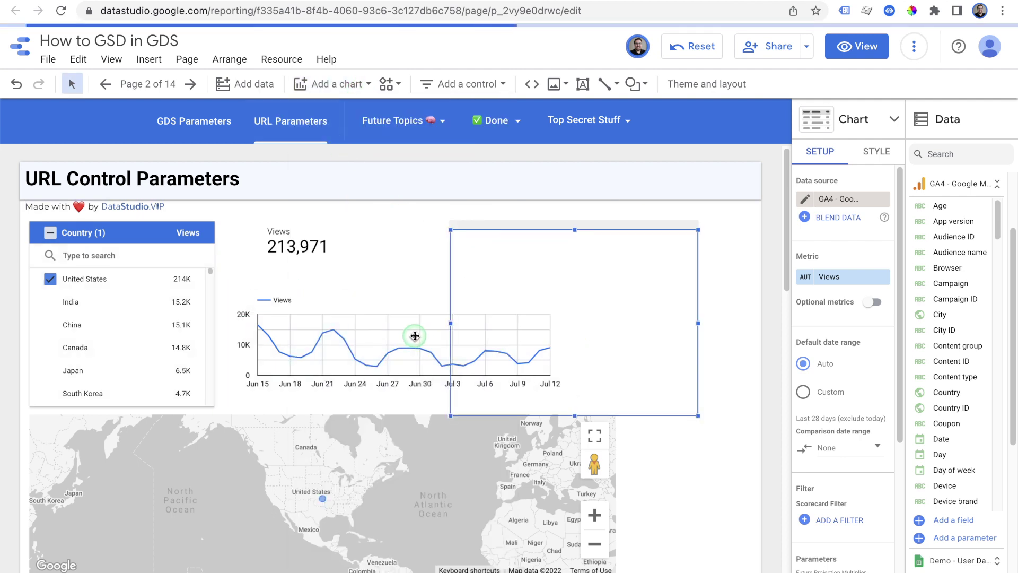
# Narrow the time-series chart to make room for the Date and Views table
pyautogui.click(485, 347)
pyautogui.moveTo(566, 346); pyautogui.dragTo(452, 346)
pyautogui.click(557, 318)
# Select all countries in the Country filter, bringing Views to 311,343
pyautogui.moveTo(49, 280)
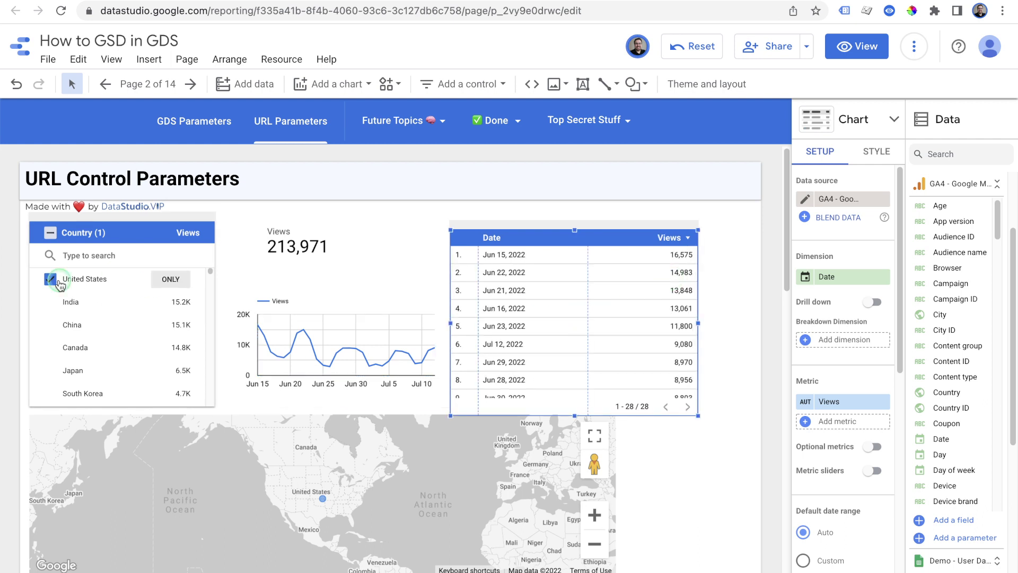
pyautogui.click(180, 280)
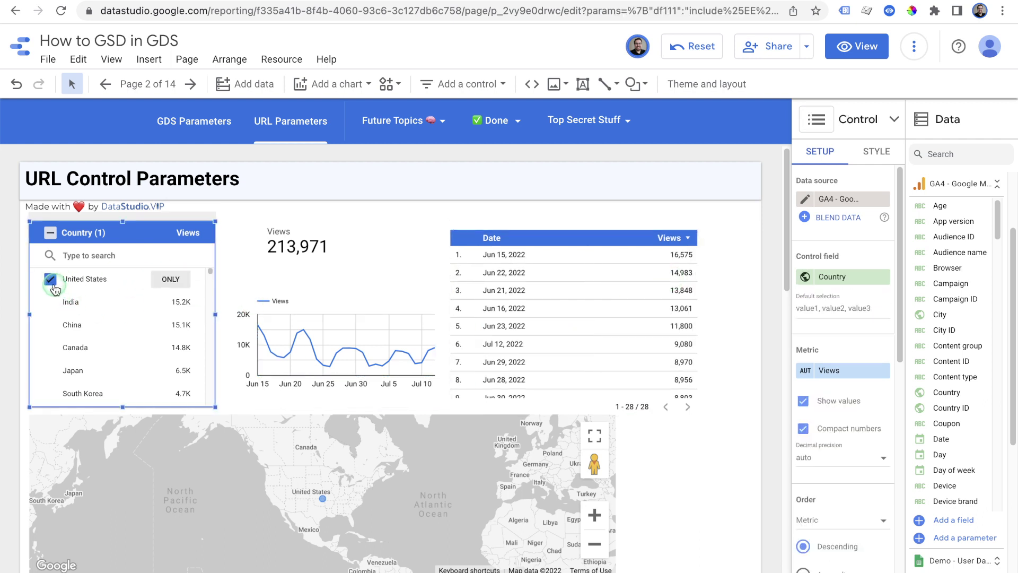
pyautogui.click(583, 318)
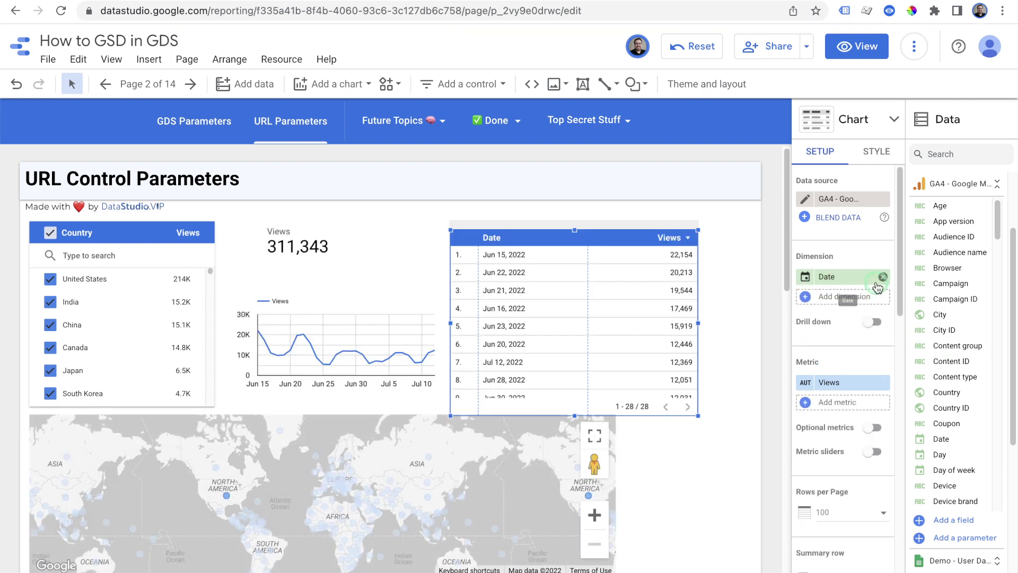
# Replace the table's Date dimension with a new calculated field named 'Hyper', formula left empty
pyautogui.click(882, 277)
pyautogui.click(843, 276)
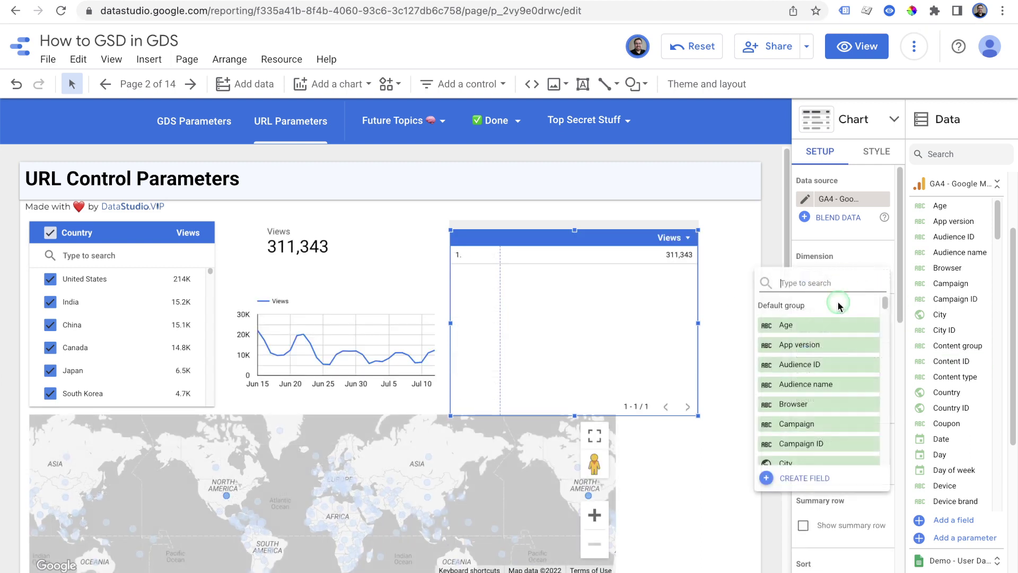
pyautogui.click(802, 476)
pyautogui.click(727, 377)
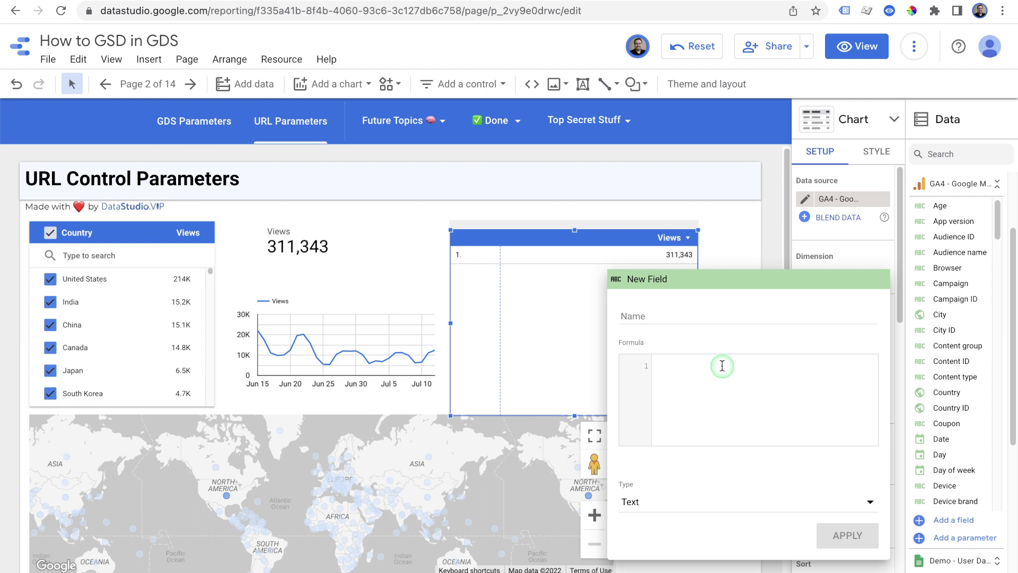
pyautogui.click(755, 315)
pyautogui.write('Hyperlink')
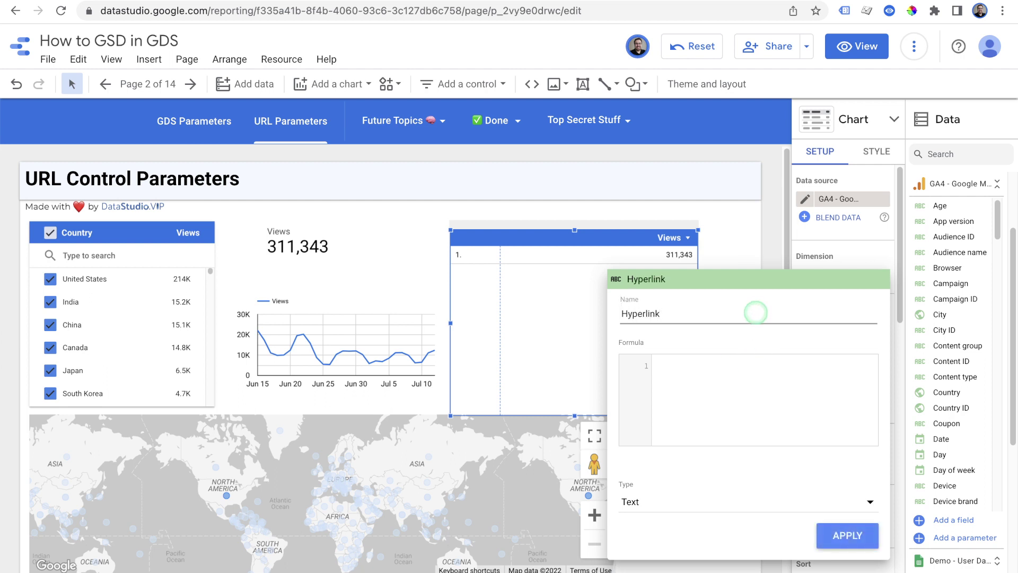
pyautogui.click(732, 369)
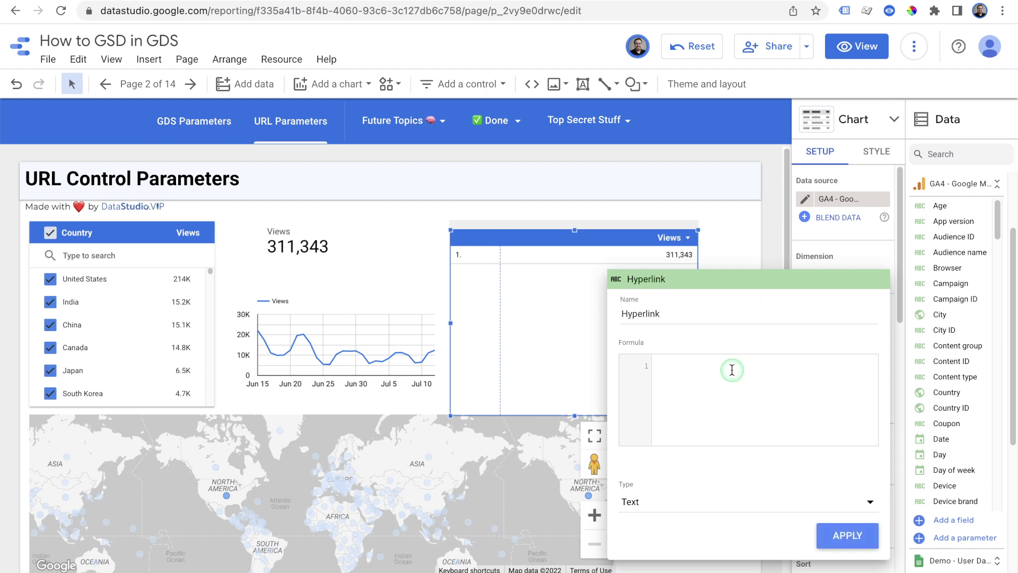
pyautogui.write('hy')
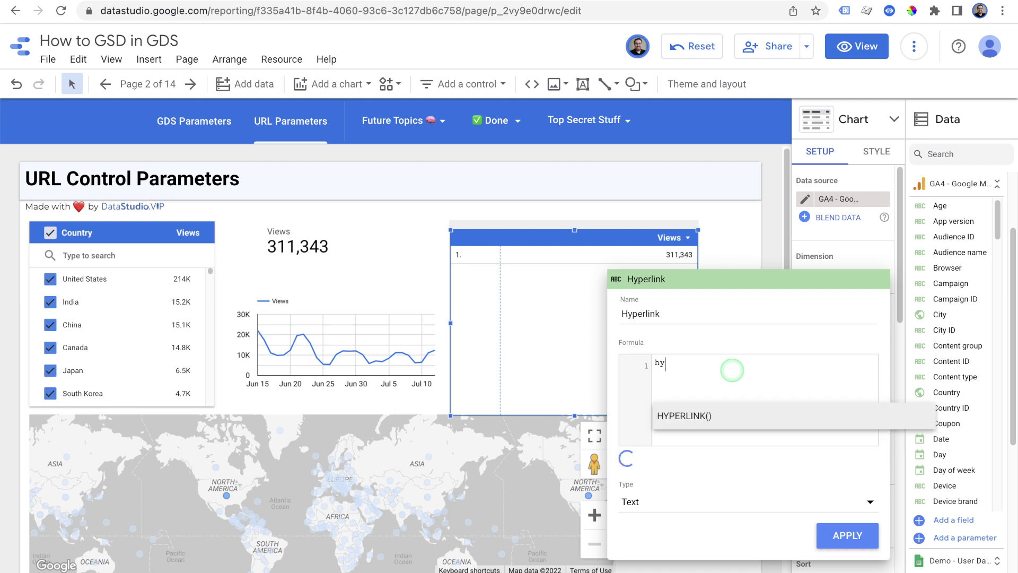
pyautogui.press('BackSpace')
pyautogui.press('BackSpace')
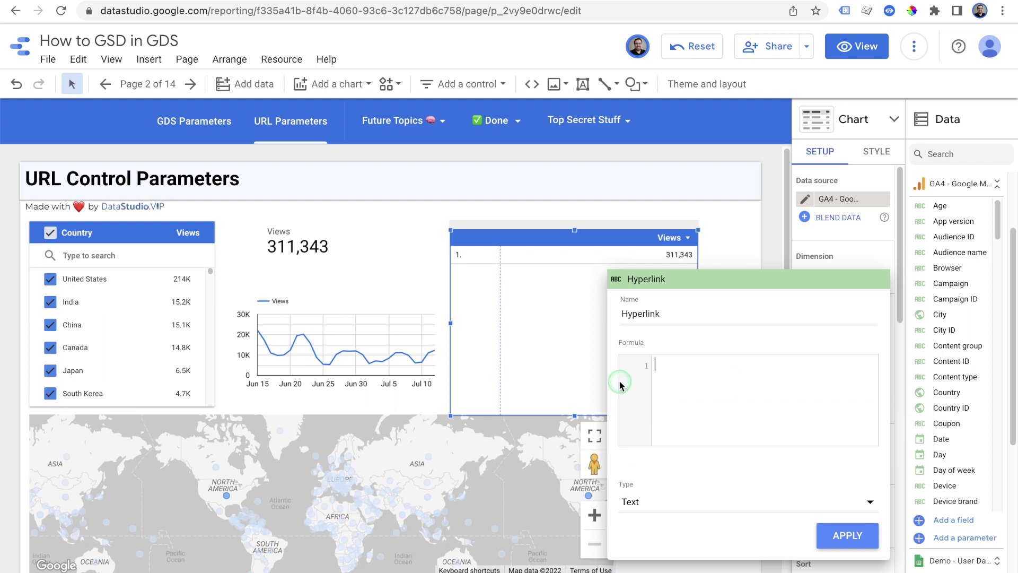
# In view mode, filter the page to only United States and copy its address
pyautogui.click(740, 188)
pyautogui.click(856, 61)
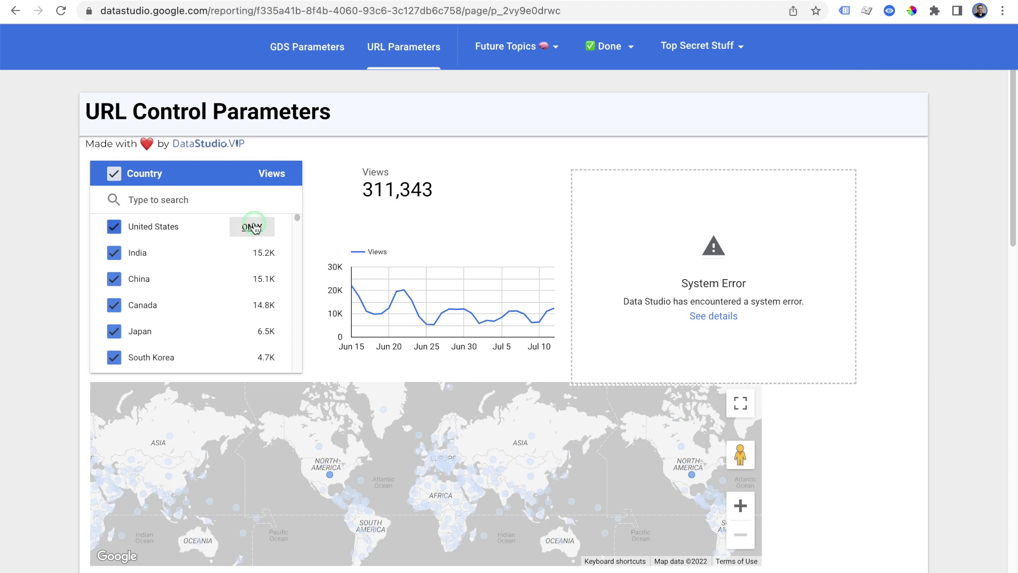
pyautogui.click(252, 227)
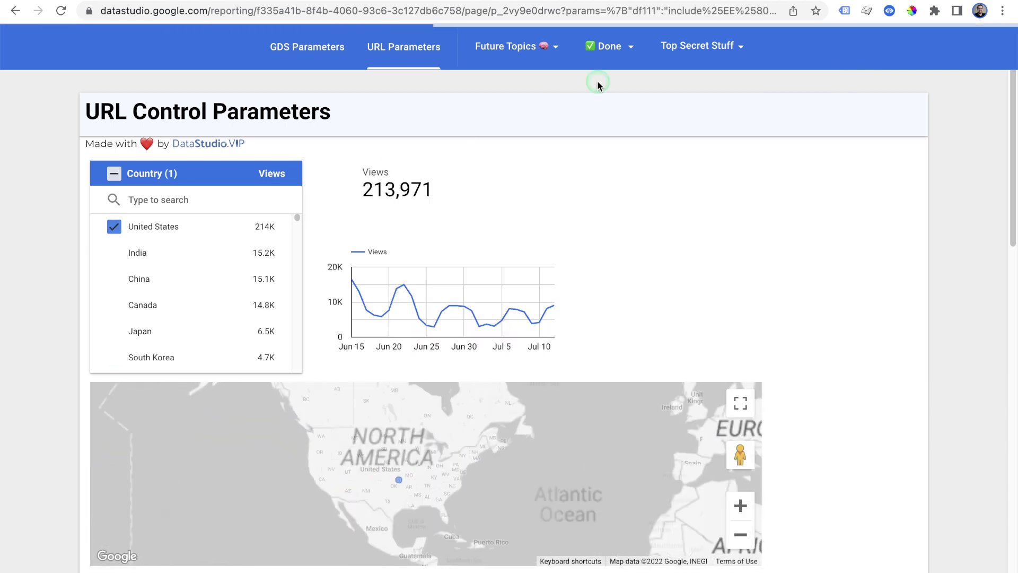
pyautogui.click(602, 16)
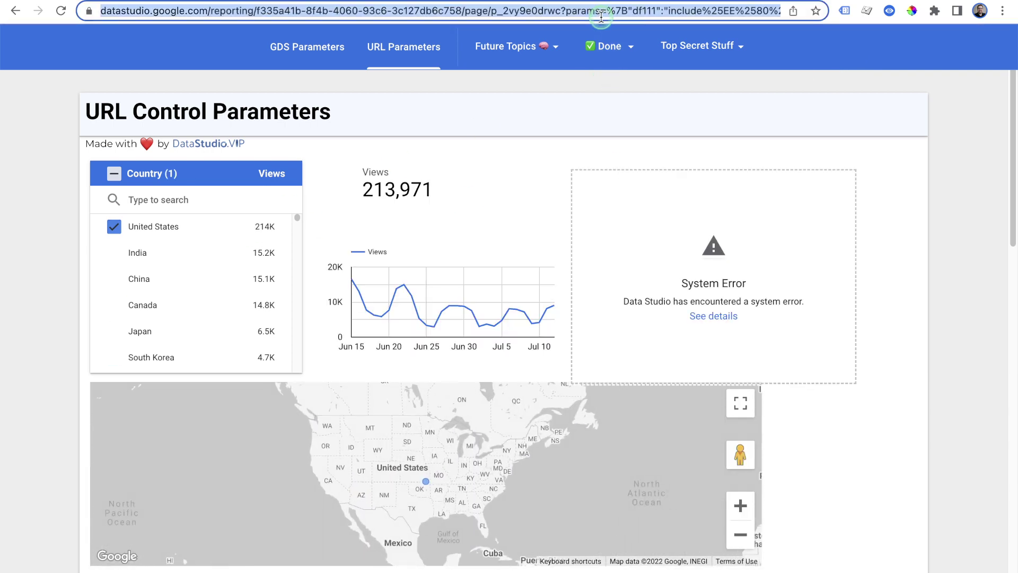
pyautogui.hotkey('ctrl', 'Tab')
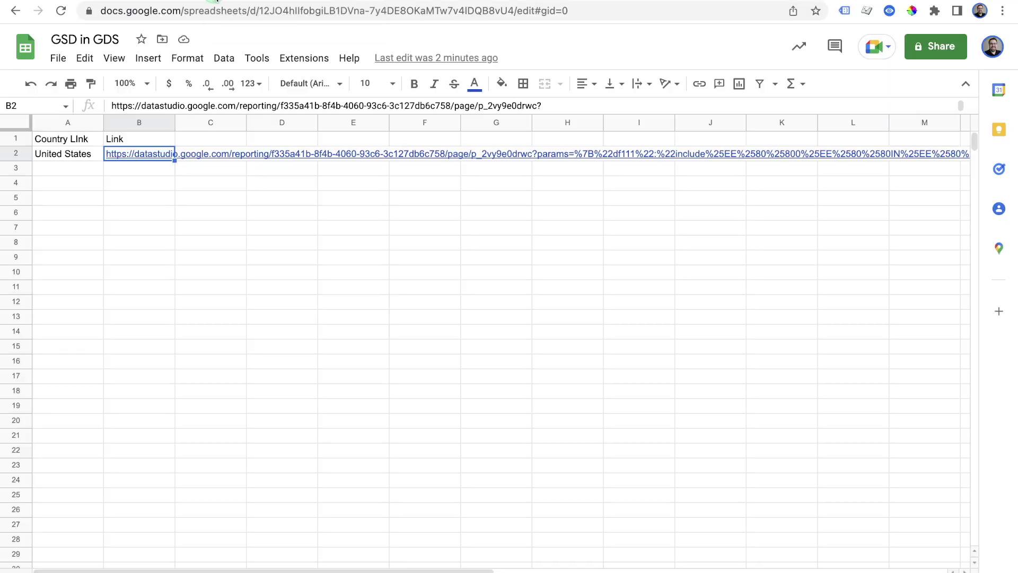
pyautogui.hotkey('ctrl', 'shift', 'Tab')
# Return to edit mode and select the table showing the system error
pyautogui.moveTo(768, 32)
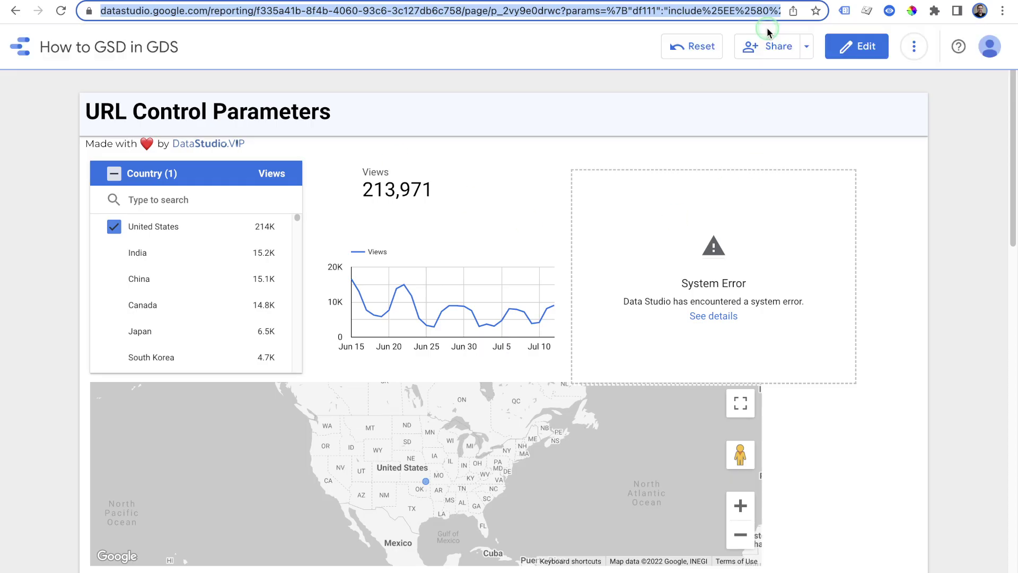
pyautogui.click(858, 49)
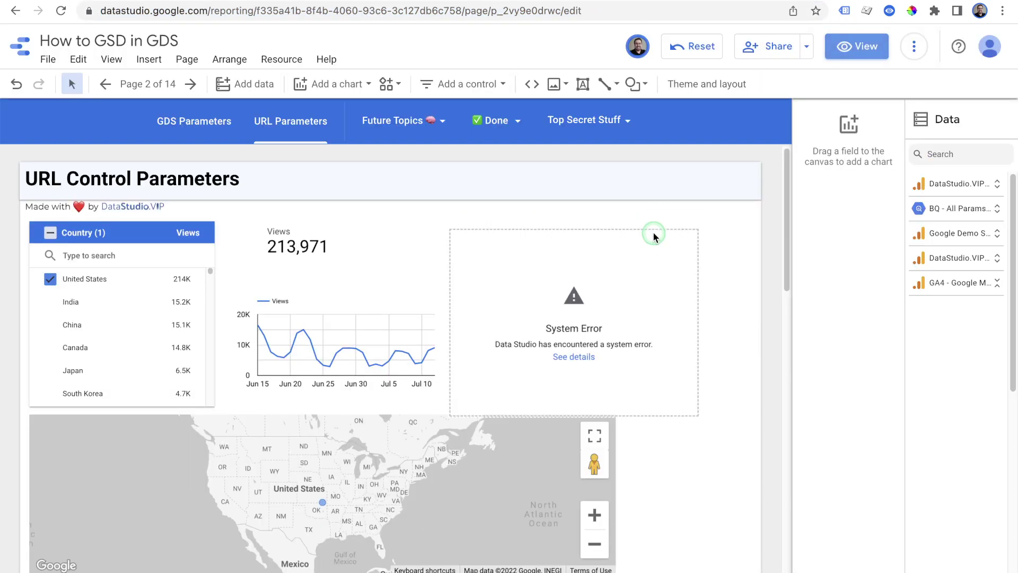
pyautogui.click(656, 236)
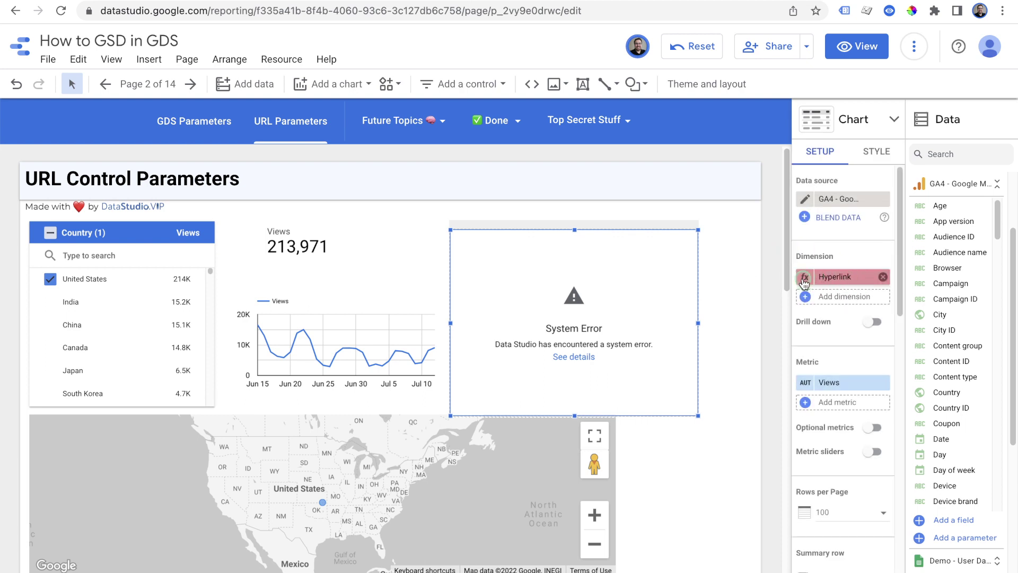
# Set the Hyperlink formula to HYPERLINK("<United States report URL>") and apply it
pyautogui.click(806, 279)
pyautogui.click(671, 386)
pyautogui.write('hyper')
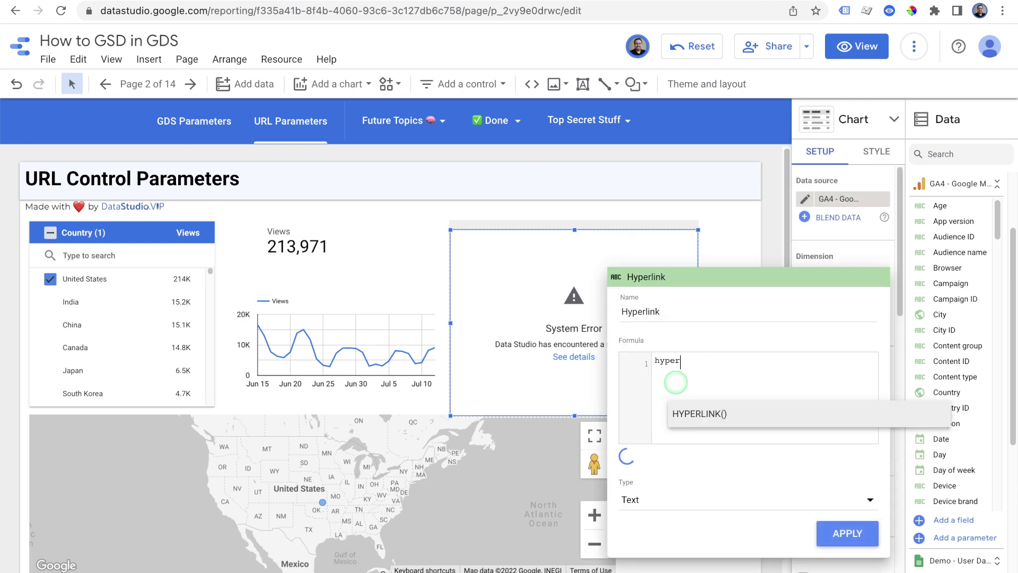
pyautogui.press('Tab')
pyautogui.hotkey('ctrl', 'v')
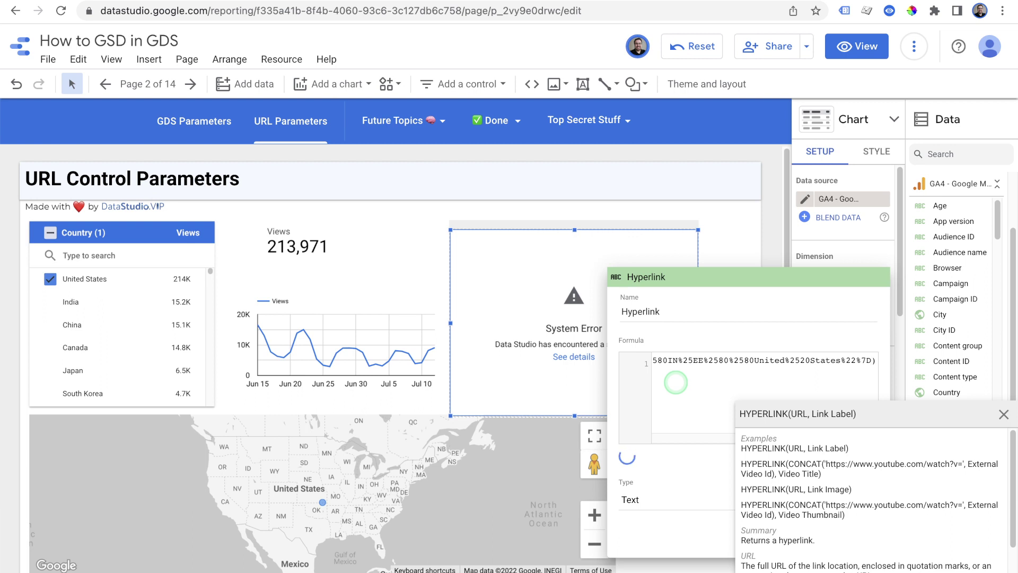
pyautogui.write('"')
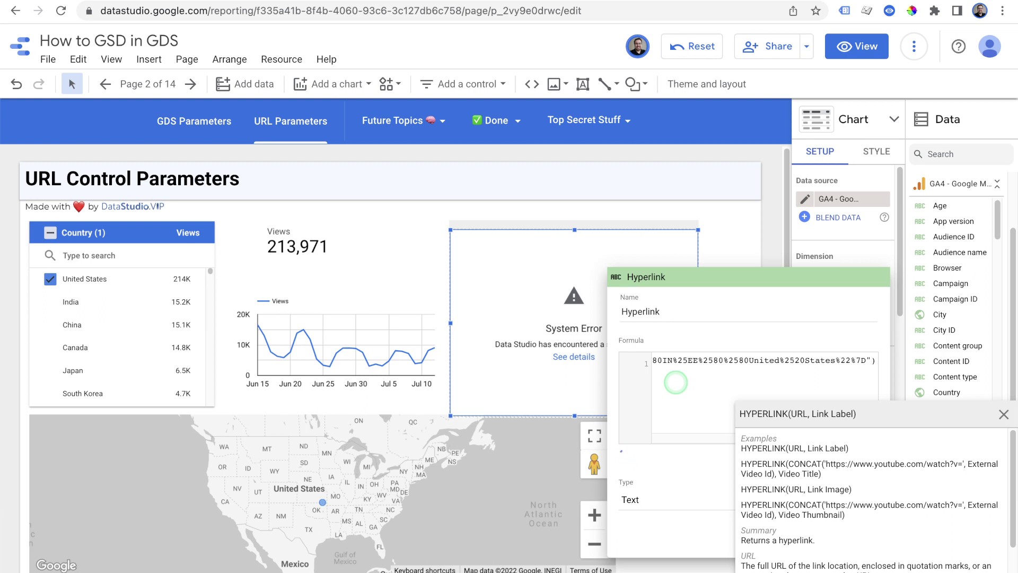
pyautogui.press('Home')
pyautogui.press('Right')
pyautogui.press('Right')
pyautogui.press('Right')
pyautogui.press('Right')
pyautogui.press('Right')
pyautogui.press('Right')
pyautogui.press('Right')
pyautogui.press('Right')
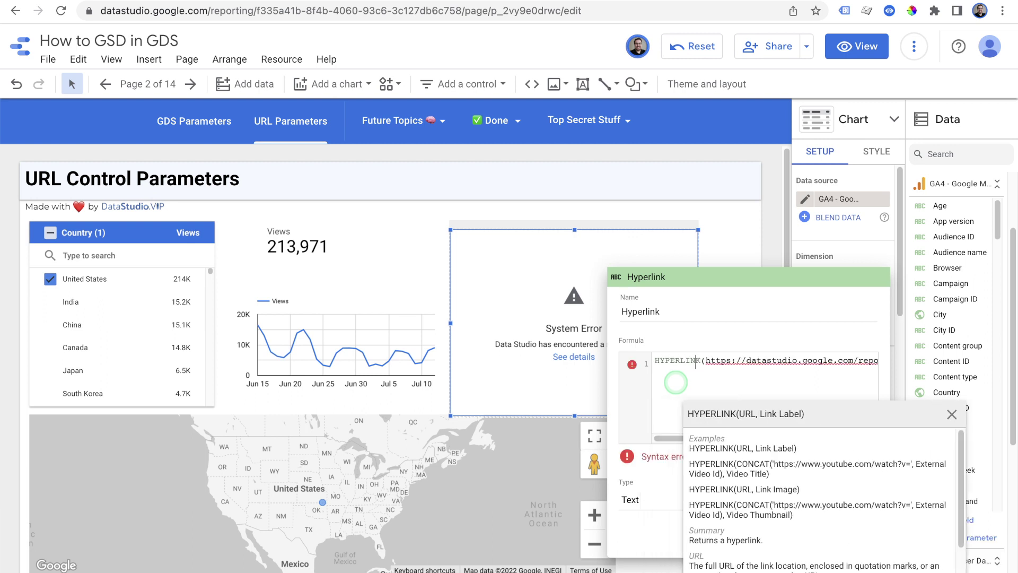
pyautogui.press('Right')
pyautogui.press('Right')
pyautogui.write('"')
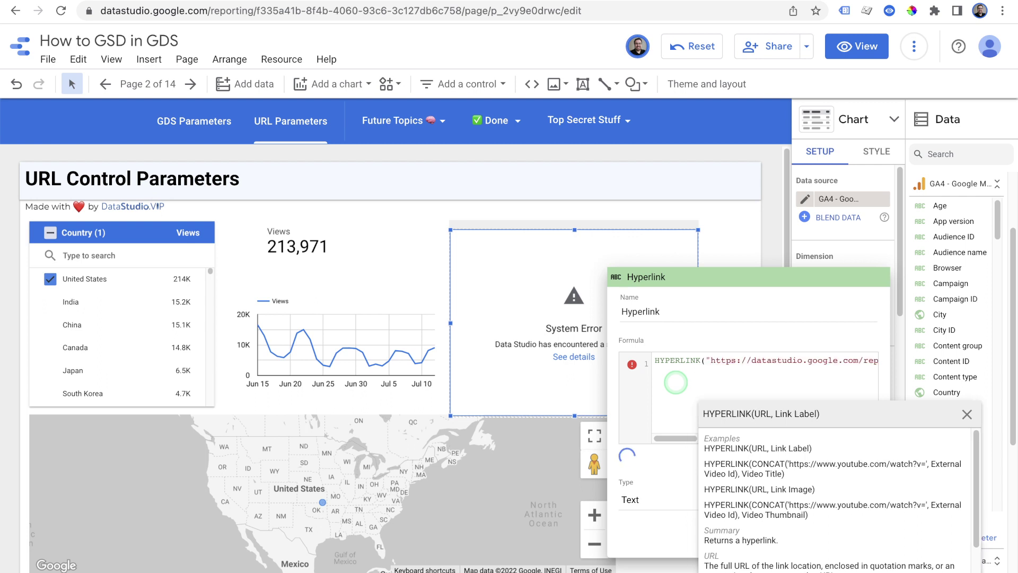
pyautogui.click(967, 414)
pyautogui.click(845, 547)
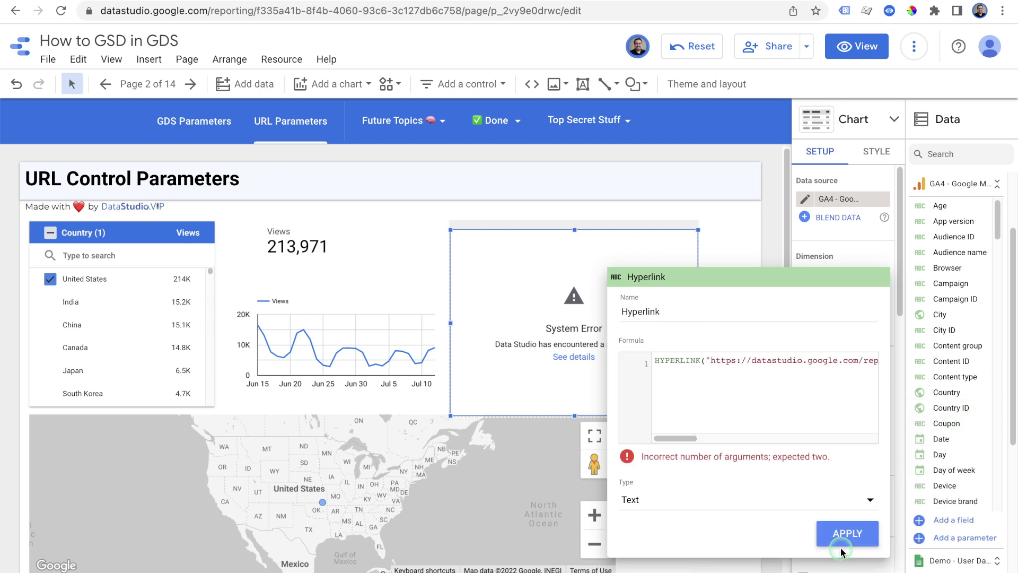
# Review the Hyperlink formula, reapply it, and close the field editor with the argument error remaining
pyautogui.click(728, 361)
pyautogui.moveTo(763, 365); pyautogui.dragTo(857, 360)
pyautogui.press('End')
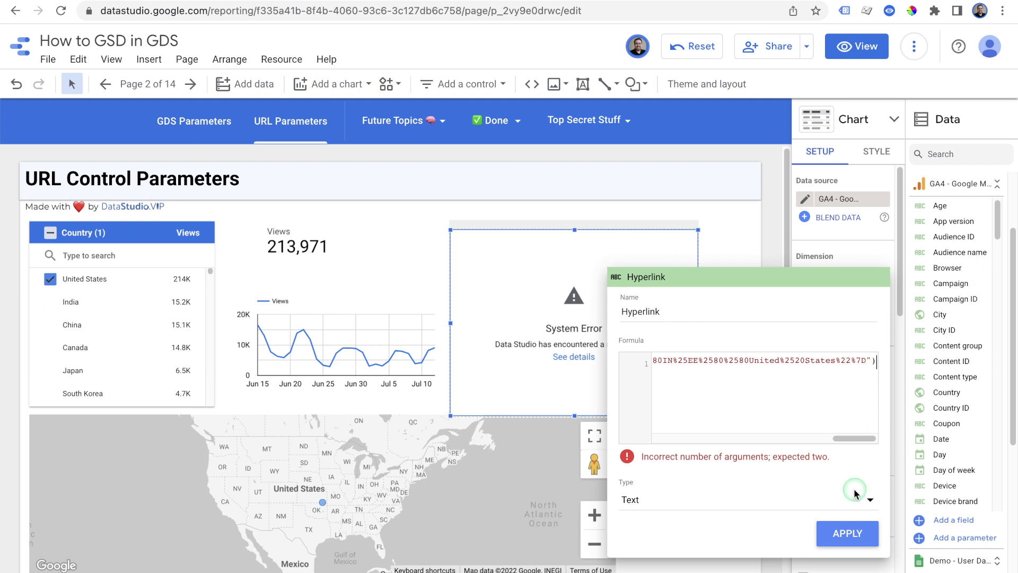
pyautogui.click(846, 532)
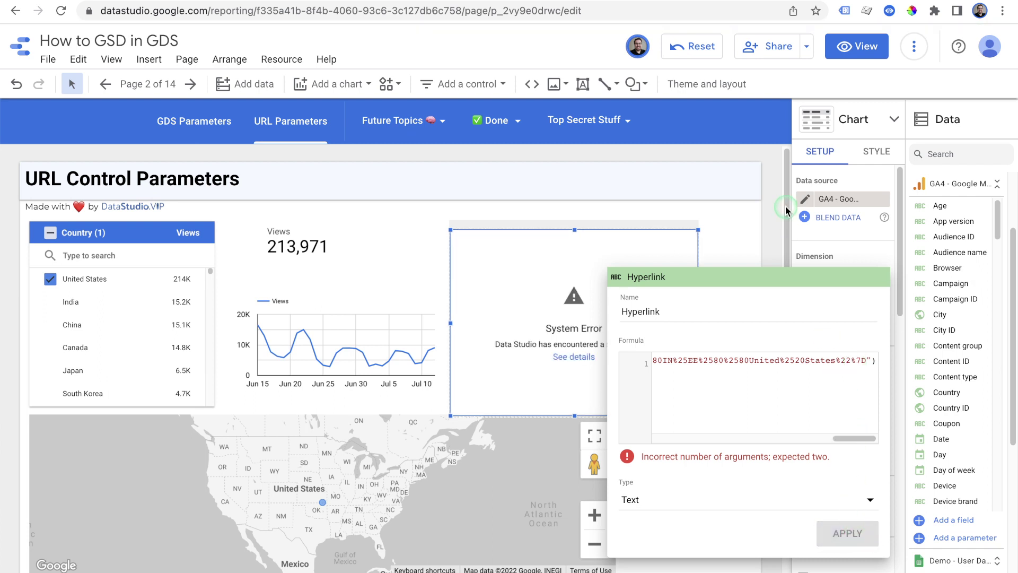
pyautogui.click(799, 365)
pyautogui.hotkey('ctrl', 'a')
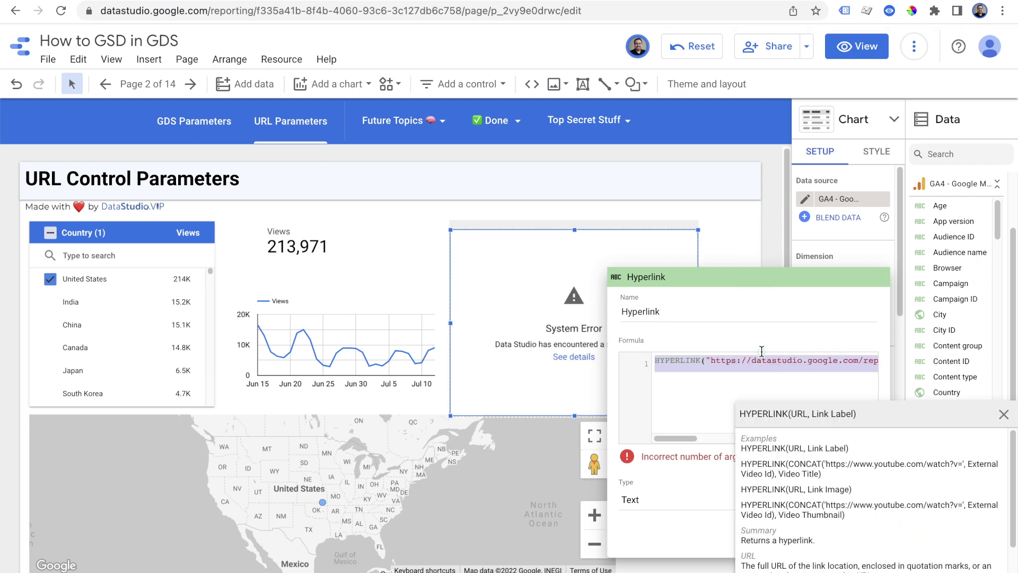
pyautogui.click(782, 368)
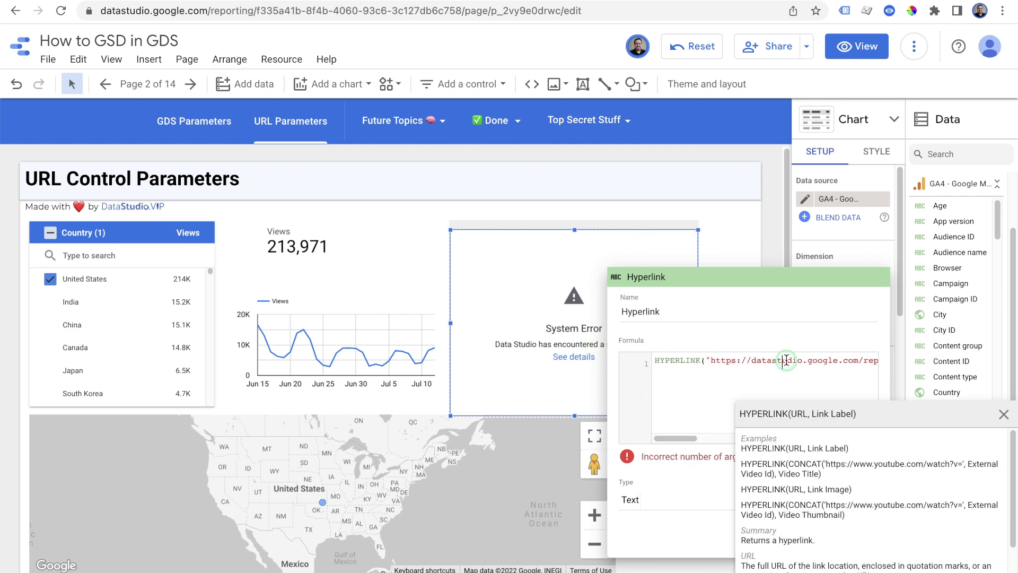
pyautogui.tripleClick(786, 360)
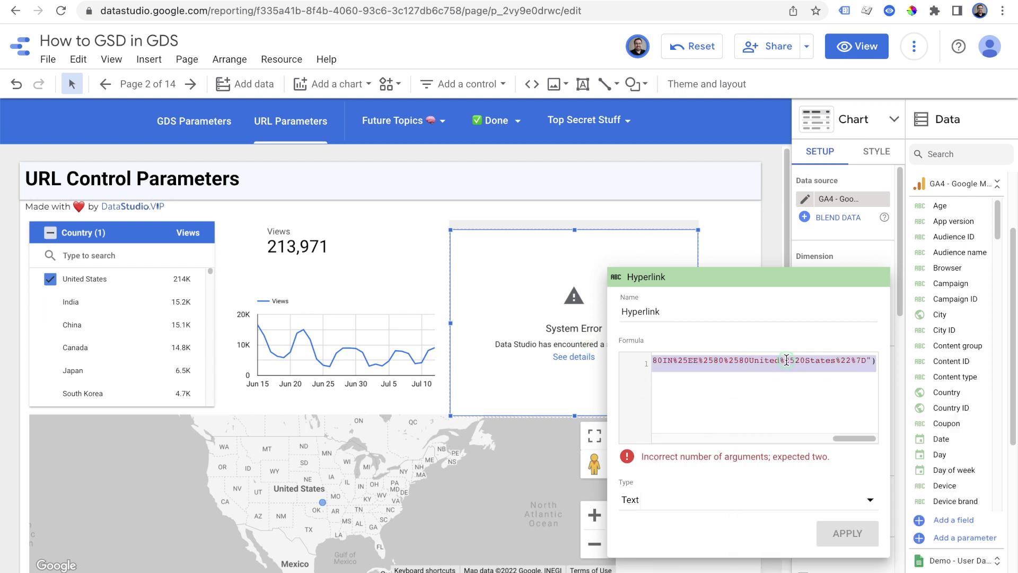
pyautogui.click(660, 204)
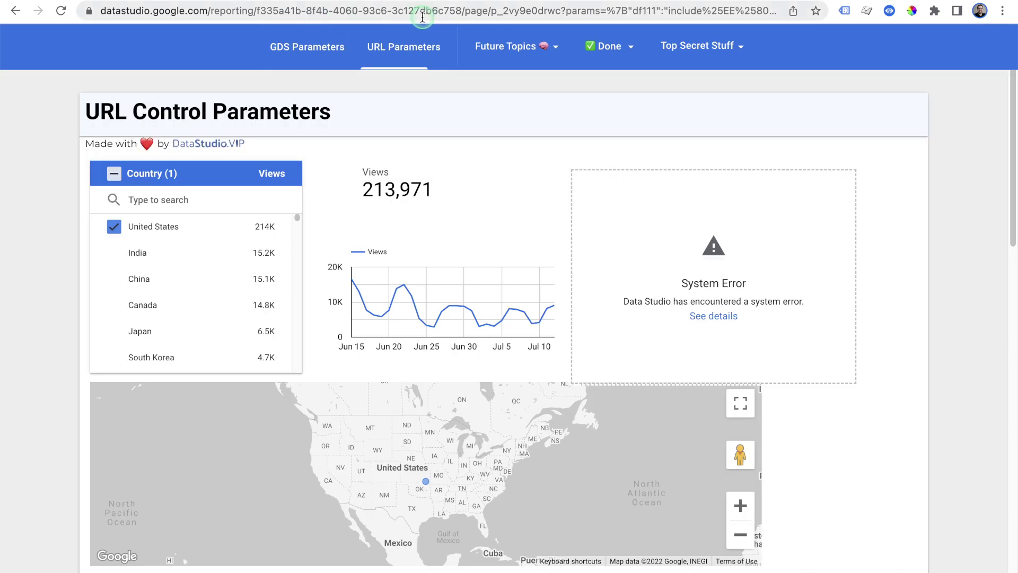
# Swap the Hyperlink dimension for a new field containing HYPERLINK with the pasted United States URL
pyautogui.click(422, 13)
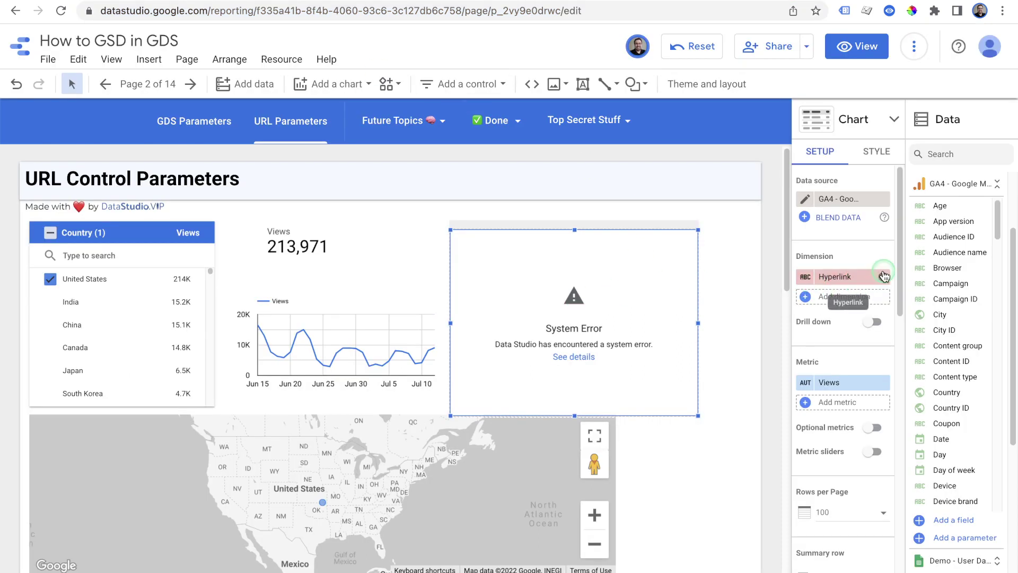
pyautogui.click(883, 277)
pyautogui.click(845, 276)
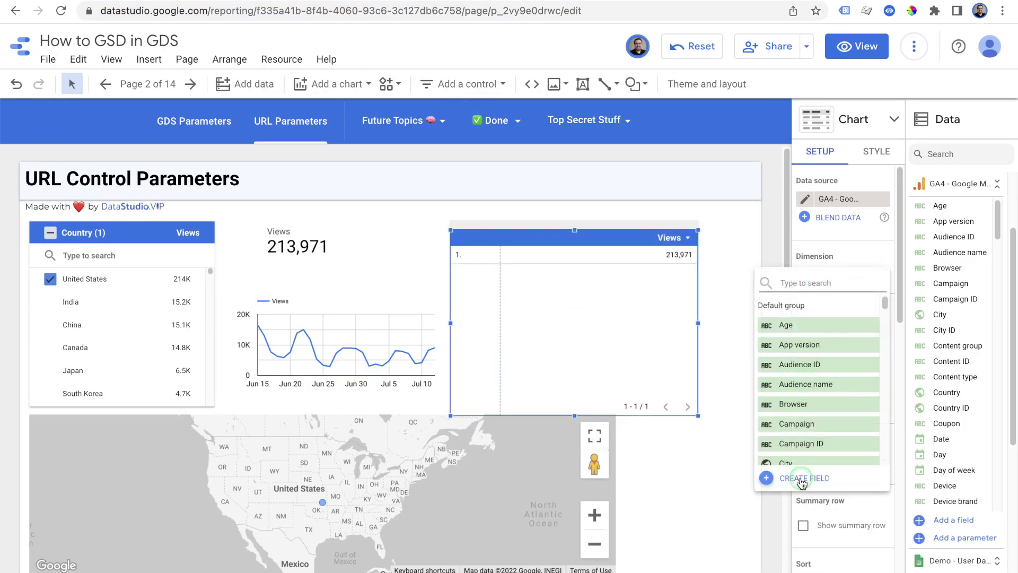
pyautogui.click(774, 477)
pyautogui.click(687, 445)
pyautogui.write('H')
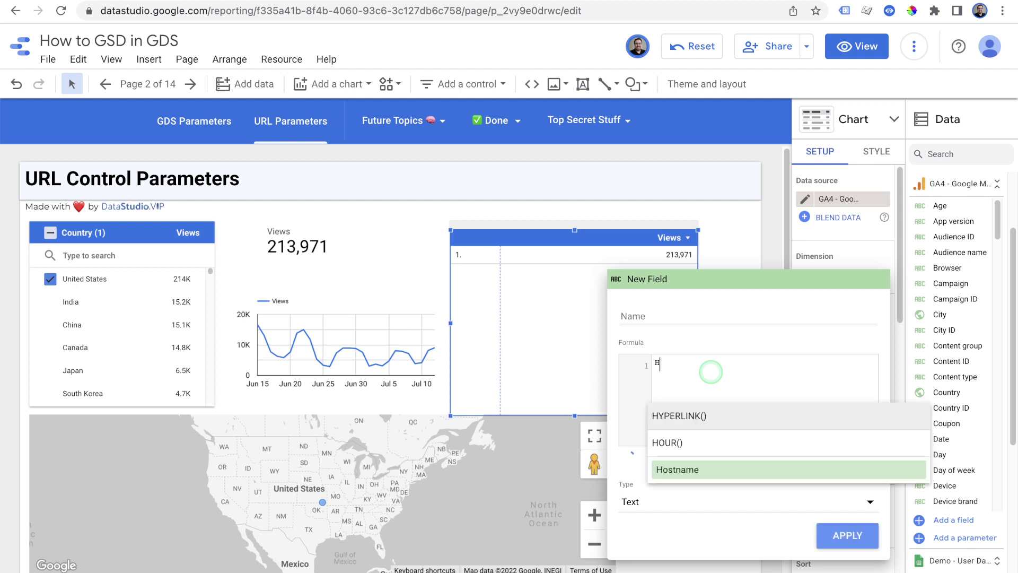
pyautogui.write('yperlink')
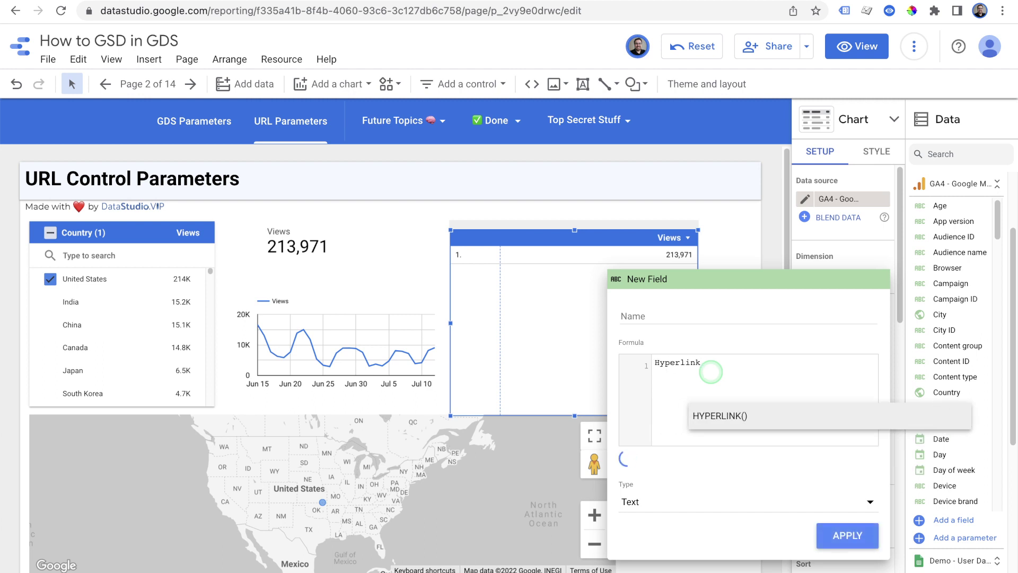
pyautogui.click(731, 412)
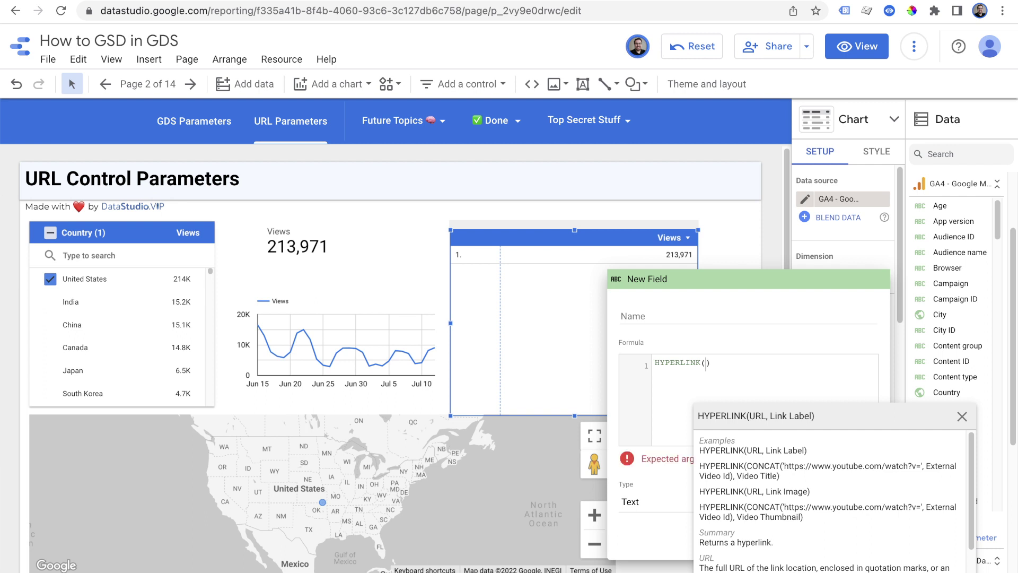
pyautogui.hotkey('ctrl', 'v')
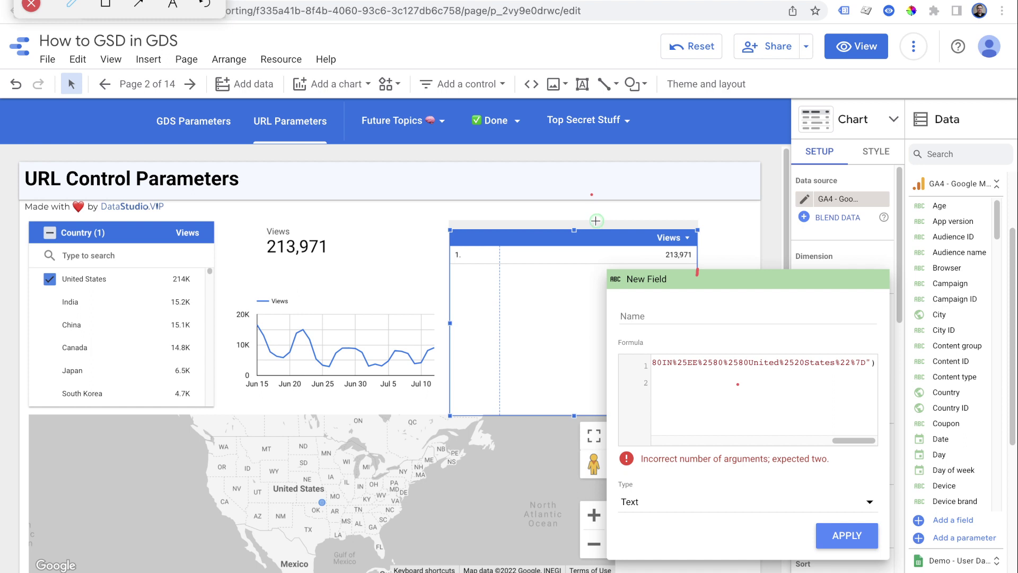
# Add 'click' as the HYPERLINK label argument and delete the stray colon
pyautogui.moveTo(507, 281)
pyautogui.mouseDown()
pyautogui.moveTo(466, 285)
pyautogui.moveTo(507, 341)
pyautogui.moveTo(594, 311)
pyautogui.mouseUp()
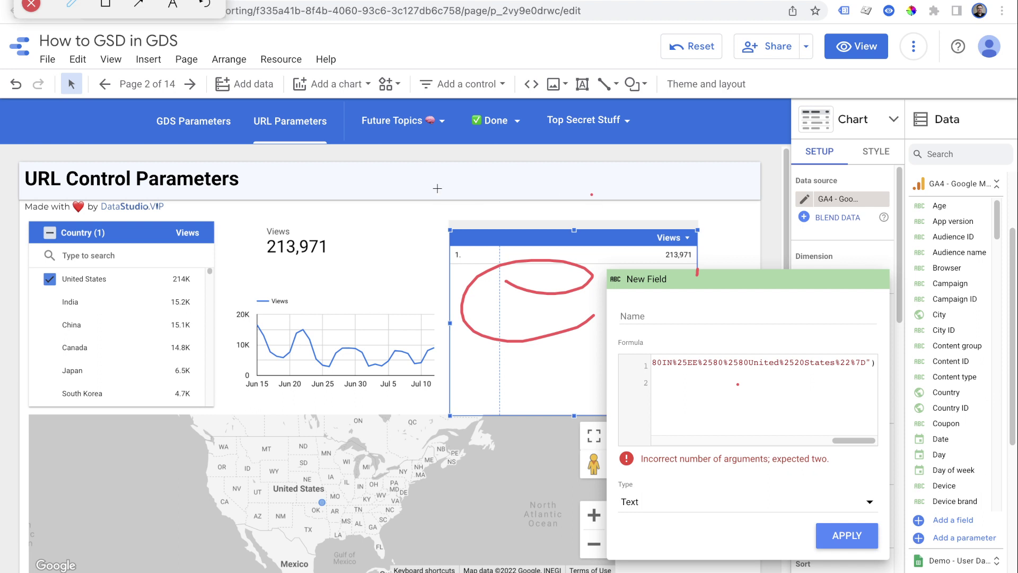
pyautogui.press('Escape')
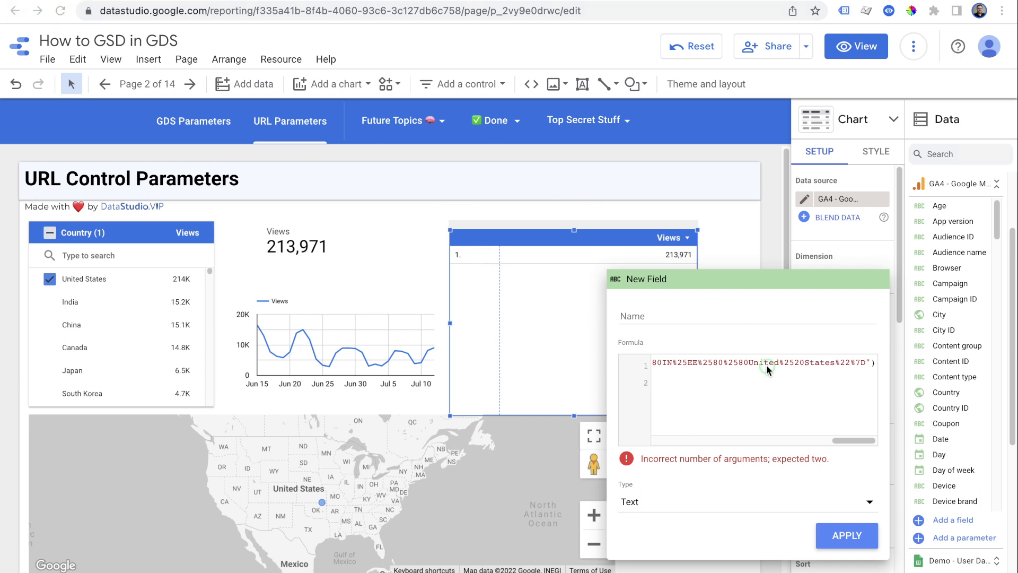
pyautogui.write(",'cl")
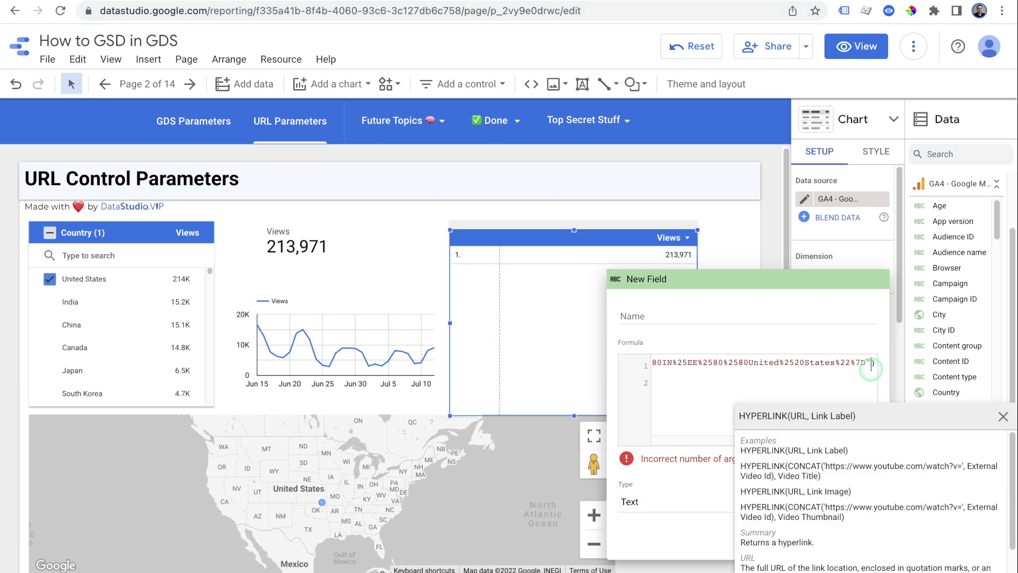
pyautogui.write('ick')
pyautogui.write("'")
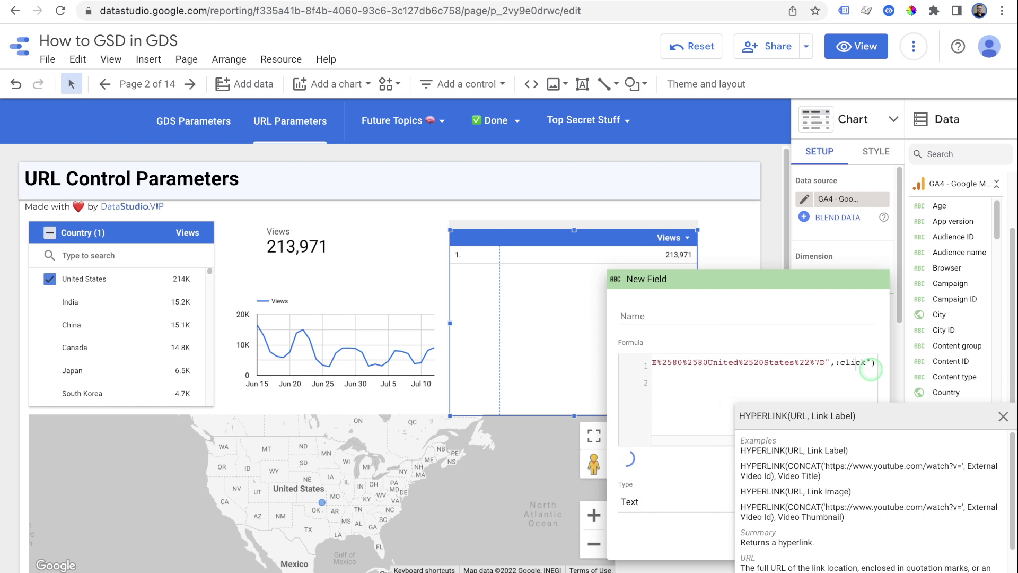
pyautogui.press('Delete')
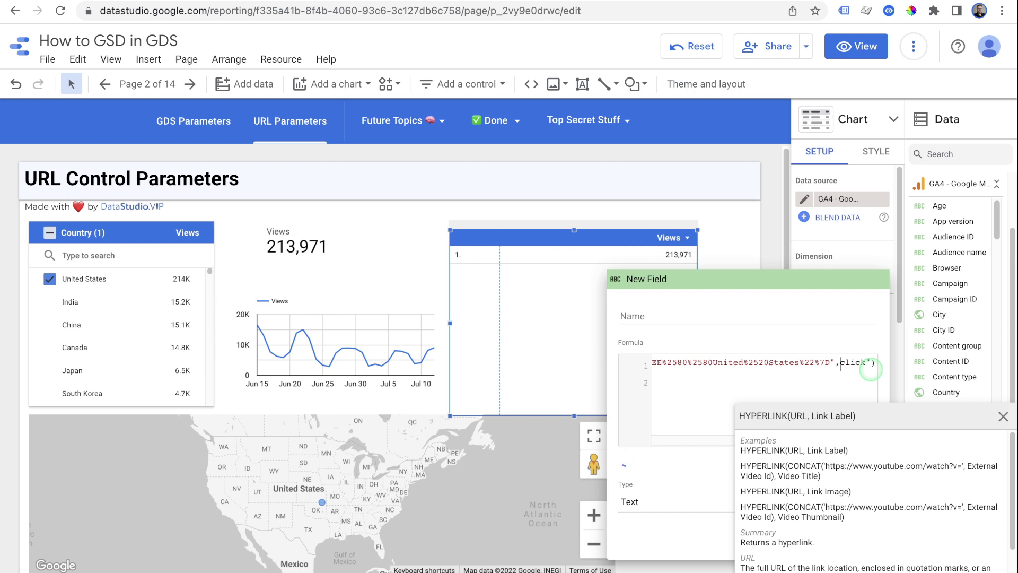
pyautogui.click(997, 424)
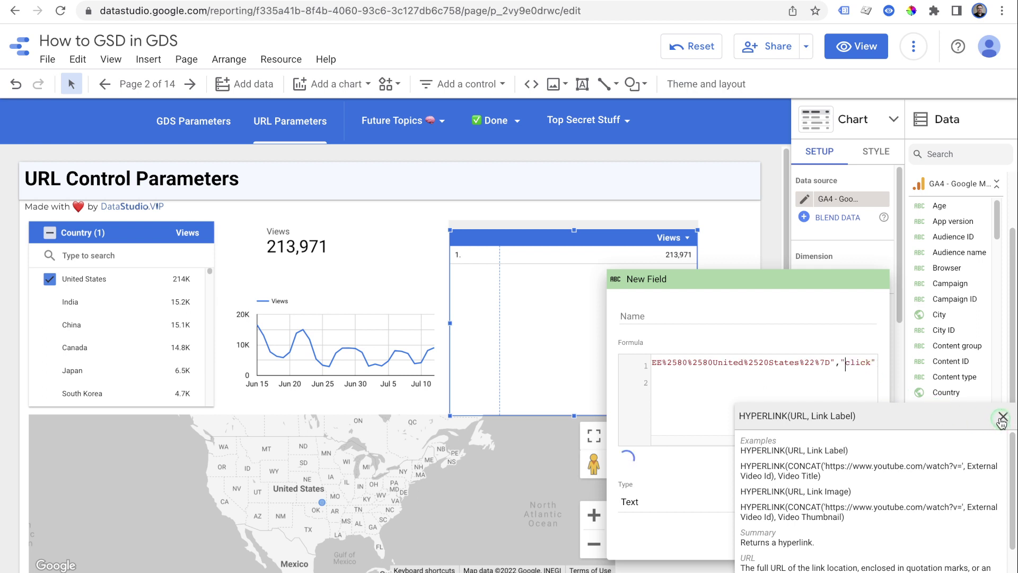
# Apply the new field, test its 'click' link in view mode, then resume editing
pyautogui.click(839, 542)
pyautogui.click(729, 96)
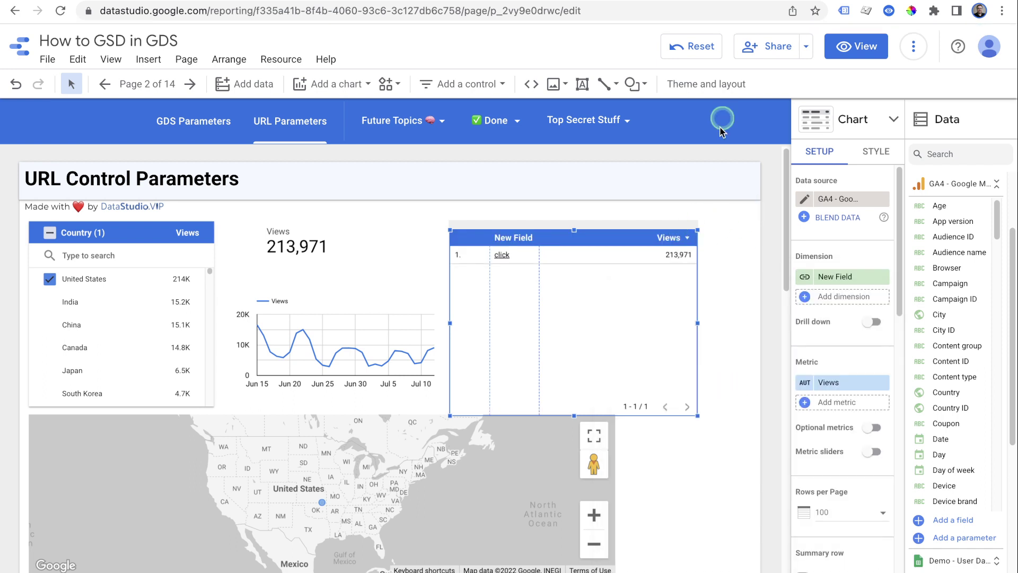
pyautogui.click(849, 45)
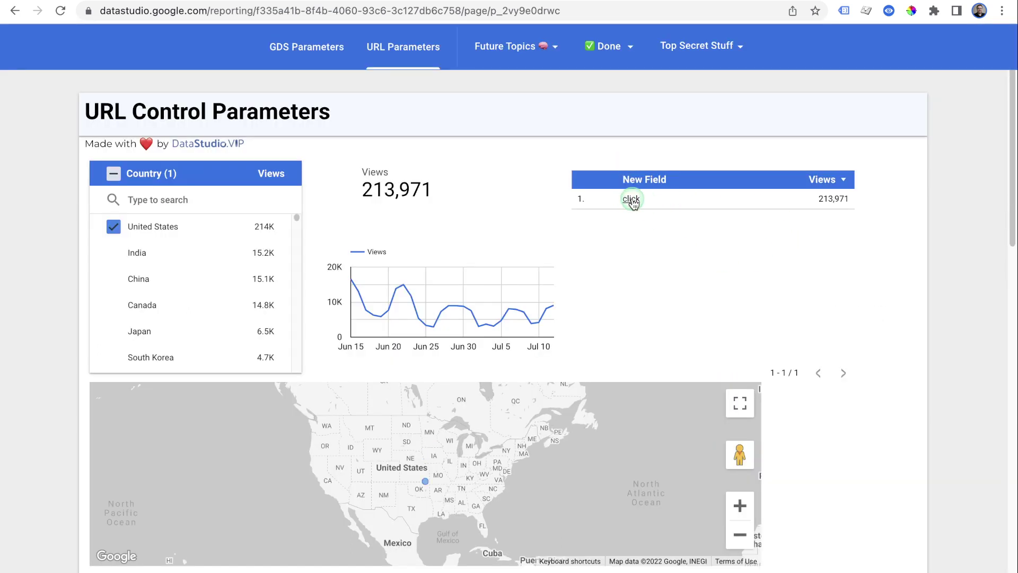
pyautogui.click(631, 199)
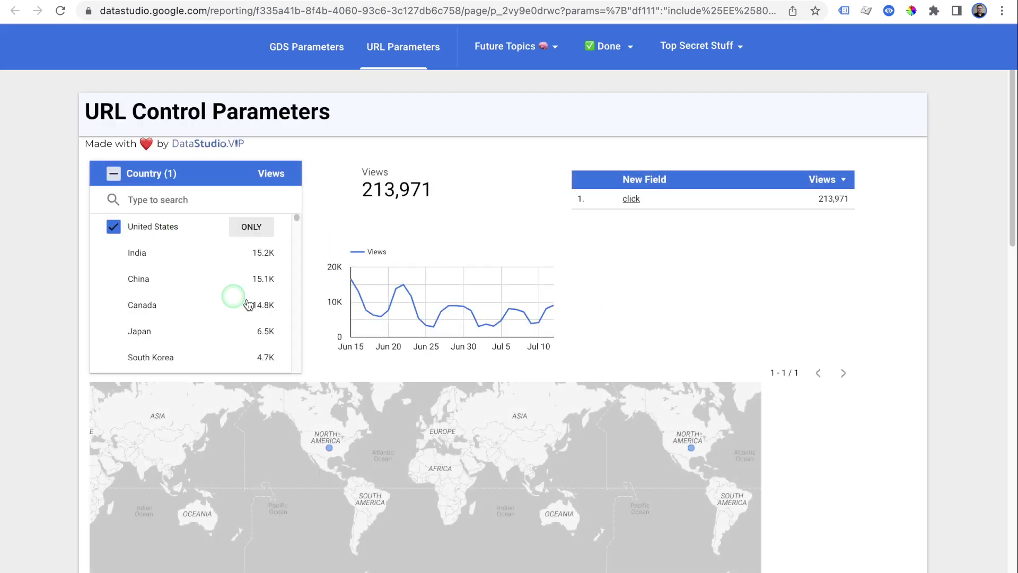
pyautogui.click(849, 45)
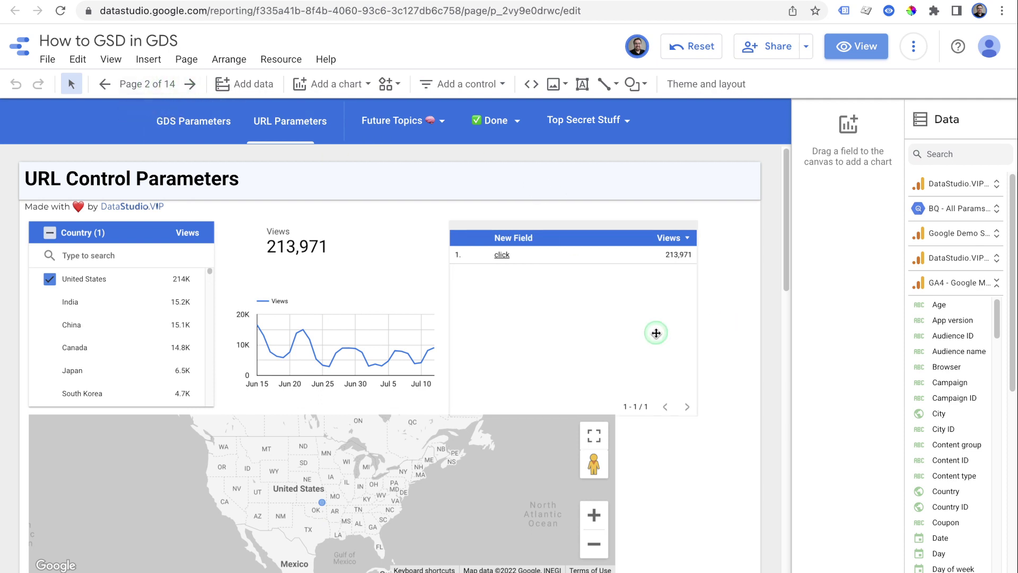
# Open the table's New Field formula and delete the extra double quote
pyautogui.click(621, 328)
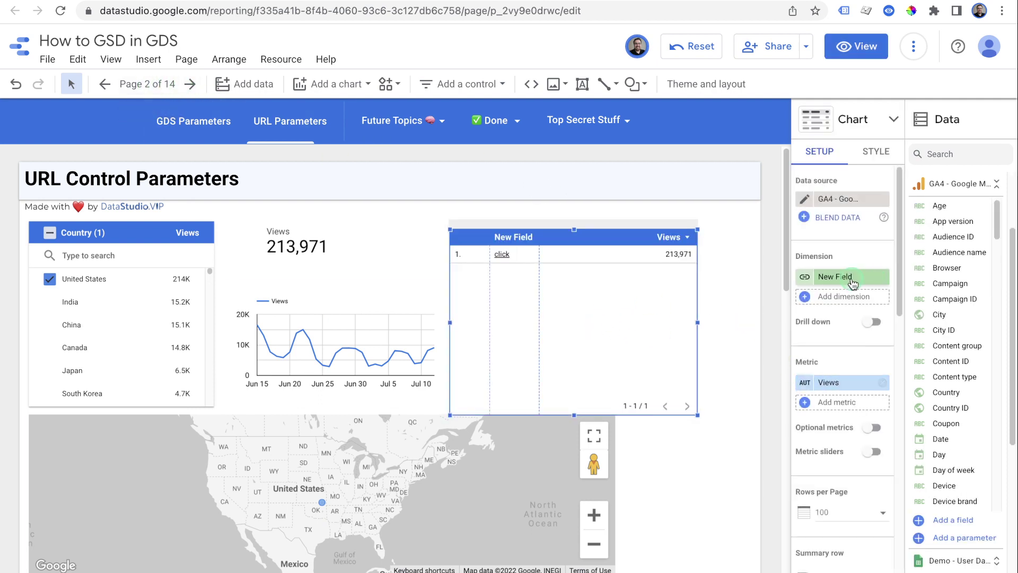
pyautogui.click(806, 276)
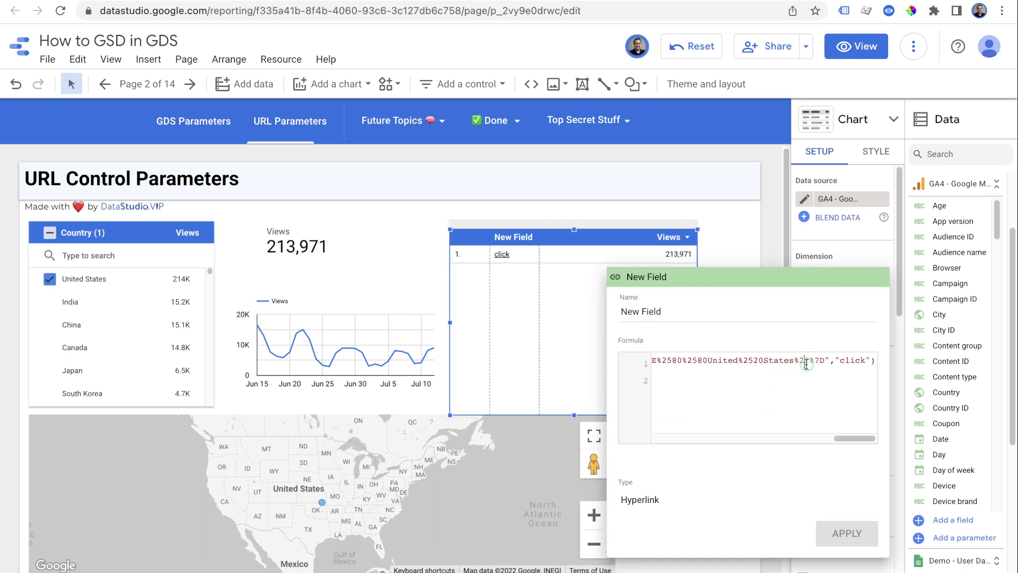
pyautogui.click(808, 368)
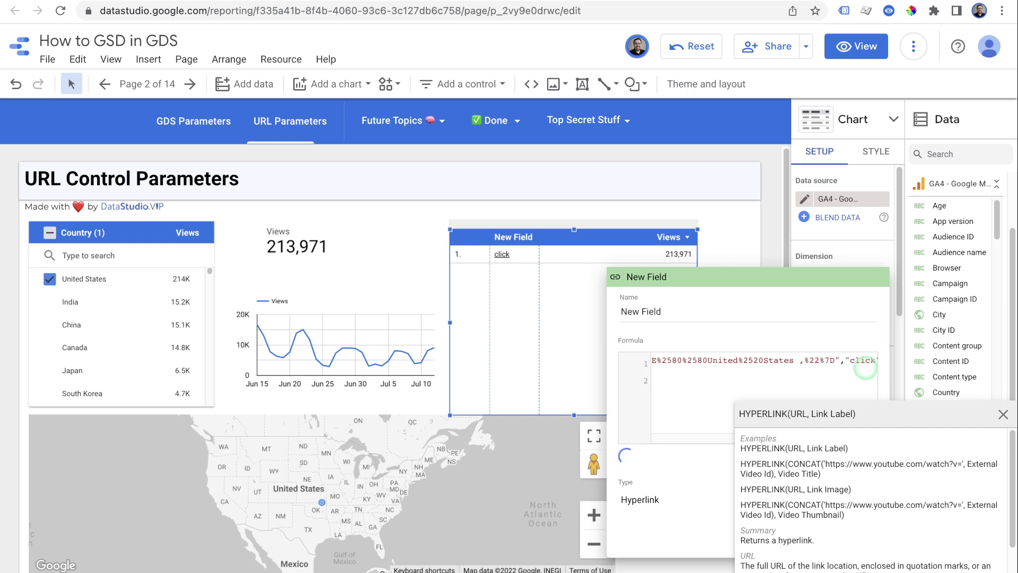
pyautogui.press('BackSpace')
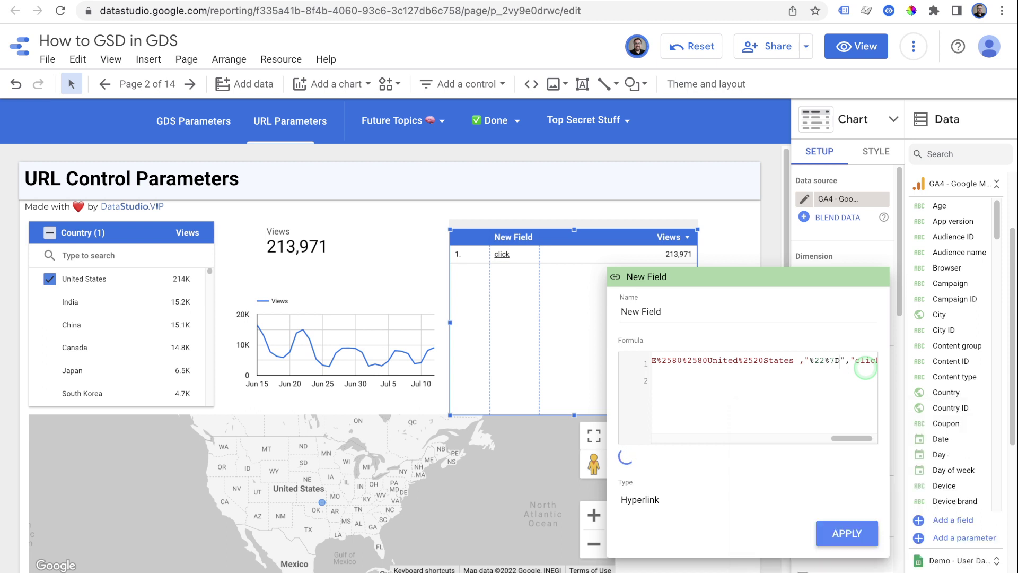
# Insert CONCAT( right after HYPERLINK( and remove the auto-added closing parenthesis
pyautogui.press('Left')
pyautogui.press('Left')
pyautogui.press('Left')
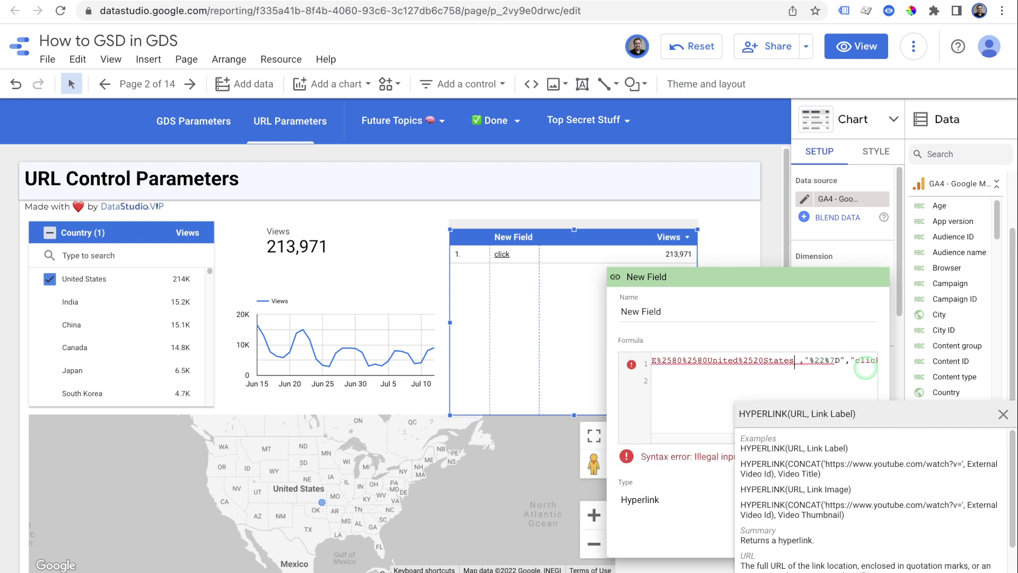
pyautogui.press('Home')
pyautogui.press('Right')
pyautogui.press('Right')
pyautogui.press('Right')
pyautogui.press('Right')
pyautogui.press('Right')
pyautogui.press('Right')
pyautogui.press('Right')
pyautogui.press('Right')
pyautogui.press('Right')
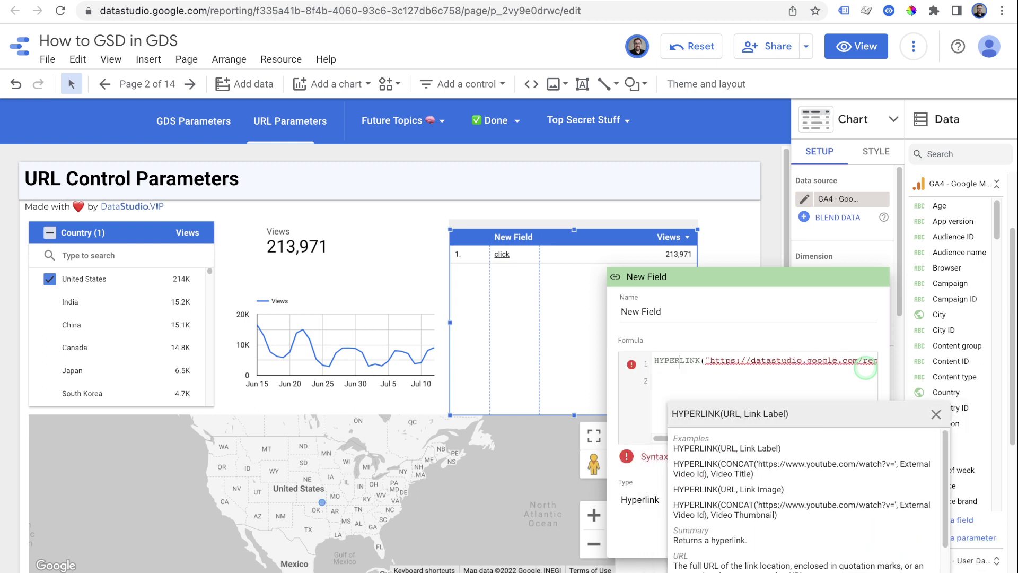
pyautogui.press('Right')
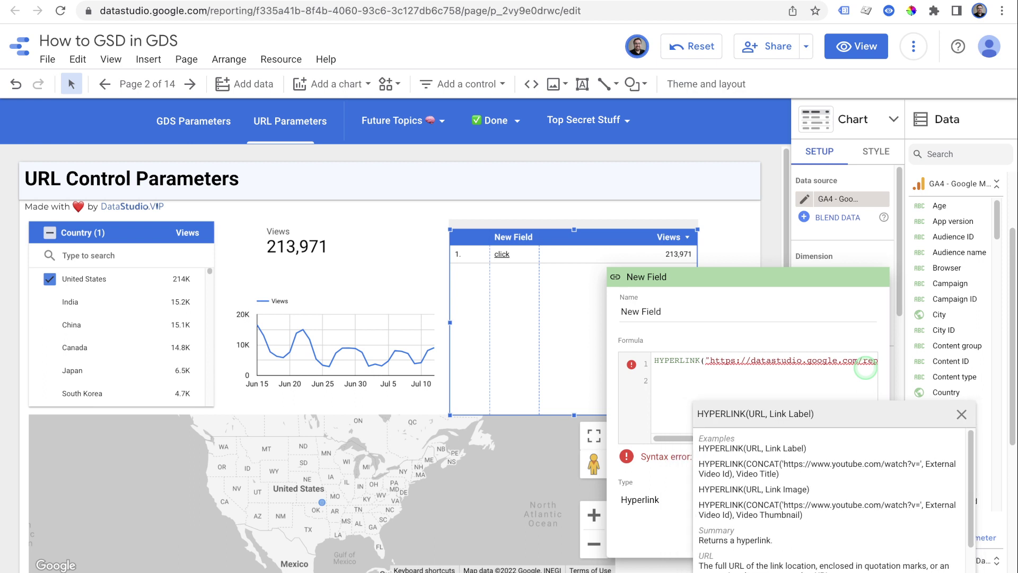
pyautogui.write('CONCAT(')
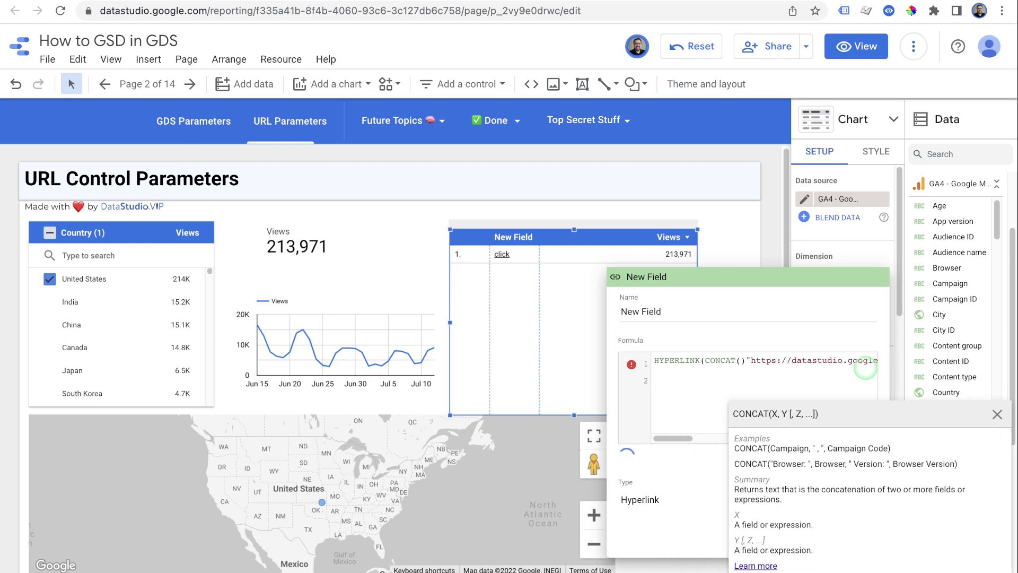
pyautogui.press('Right')
pyautogui.press('BackSpace')
pyautogui.press('Right')
pyautogui.press('Right')
pyautogui.press('Right')
pyautogui.press('Right')
pyautogui.press('Right')
pyautogui.press('Right')
pyautogui.press('Right')
pyautogui.press('Right')
pyautogui.press('Right')
pyautogui.press('Right')
pyautogui.press('Right')
pyautogui.press('Right')
pyautogui.press('Right')
pyautogui.press('Right')
pyautogui.press('Right')
pyautogui.press('Right')
pyautogui.press('Right')
pyautogui.press('Right')
pyautogui.press('Right')
pyautogui.press('Right')
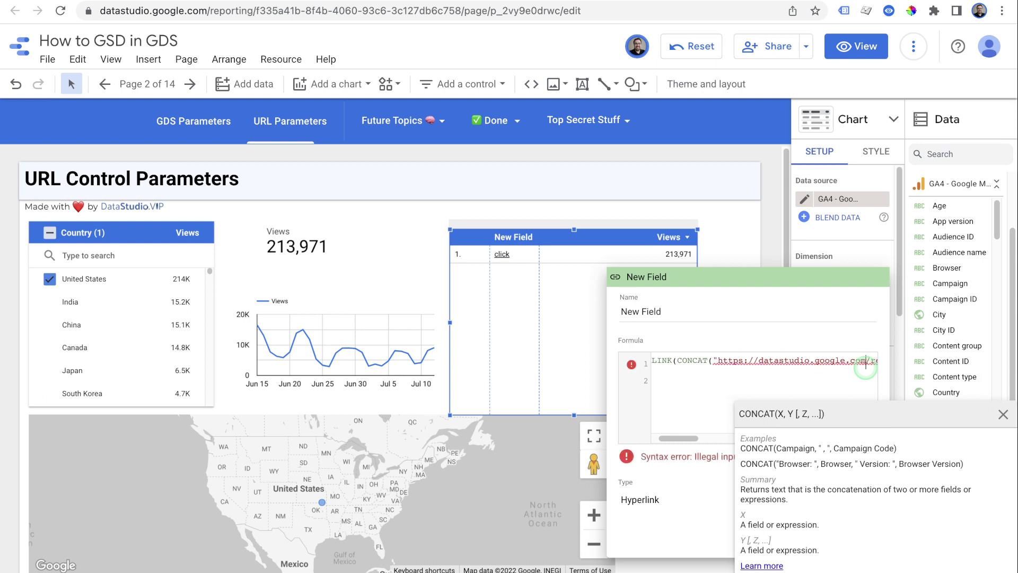
pyautogui.moveTo(866, 362); pyautogui.dragTo(865, 370)
# Create a new data-source field with the pasted HYPERLINK/CONCAT formula, CONCAT on its own line
pyautogui.click(742, 239)
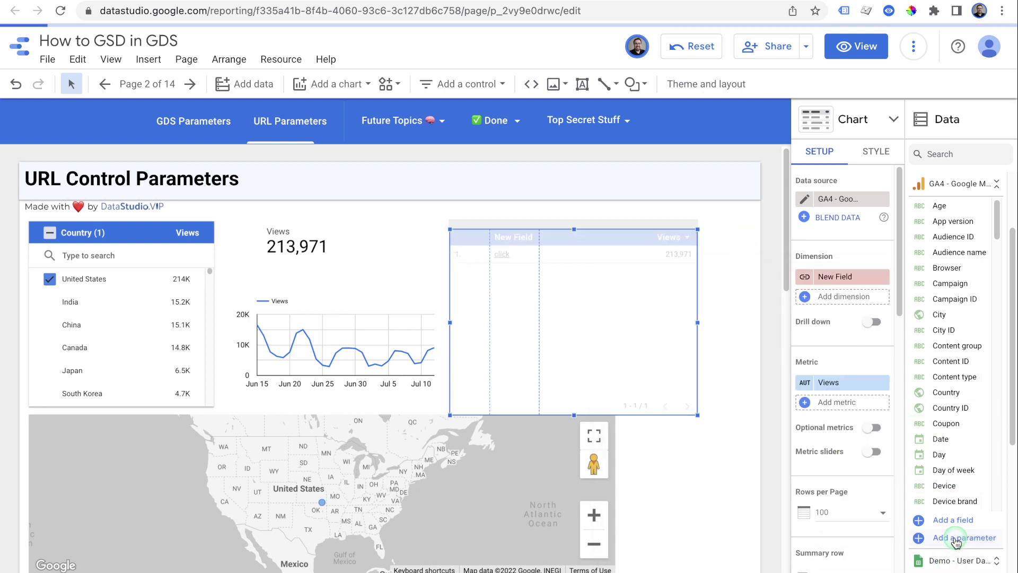
pyautogui.click(953, 525)
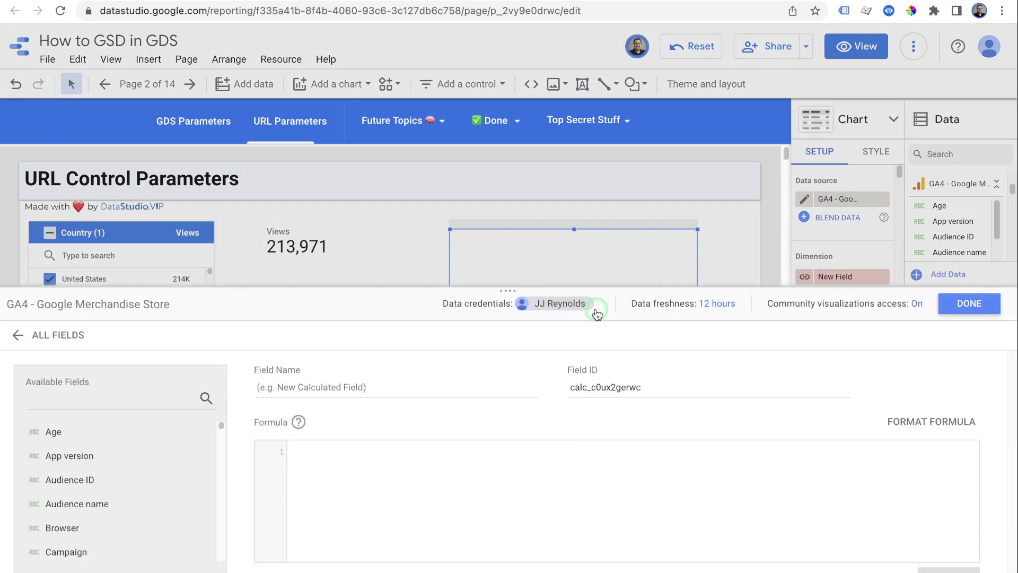
pyautogui.moveTo(520, 291); pyautogui.dragTo(530, 79)
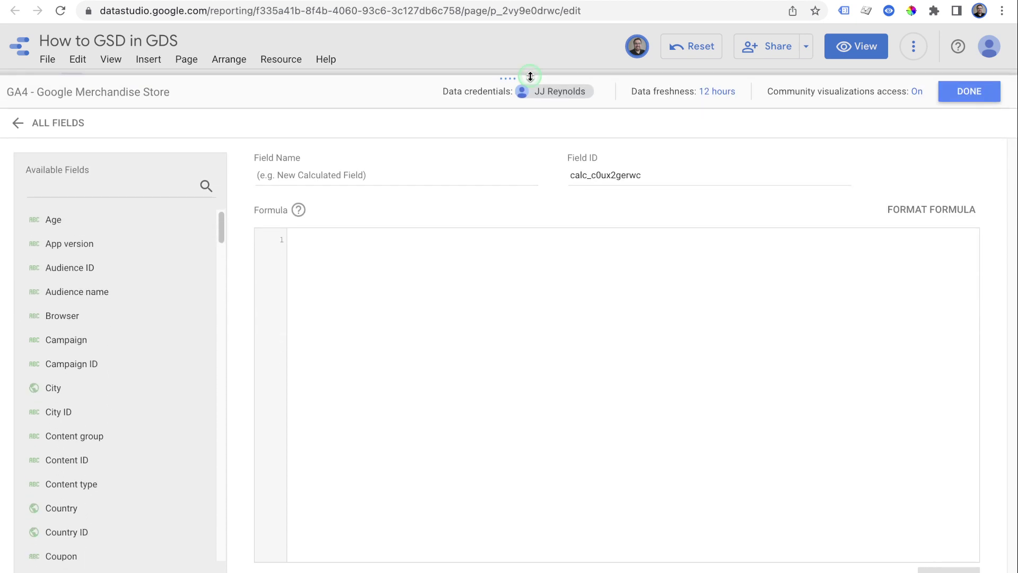
pyautogui.hotkey('ctrl', 'v')
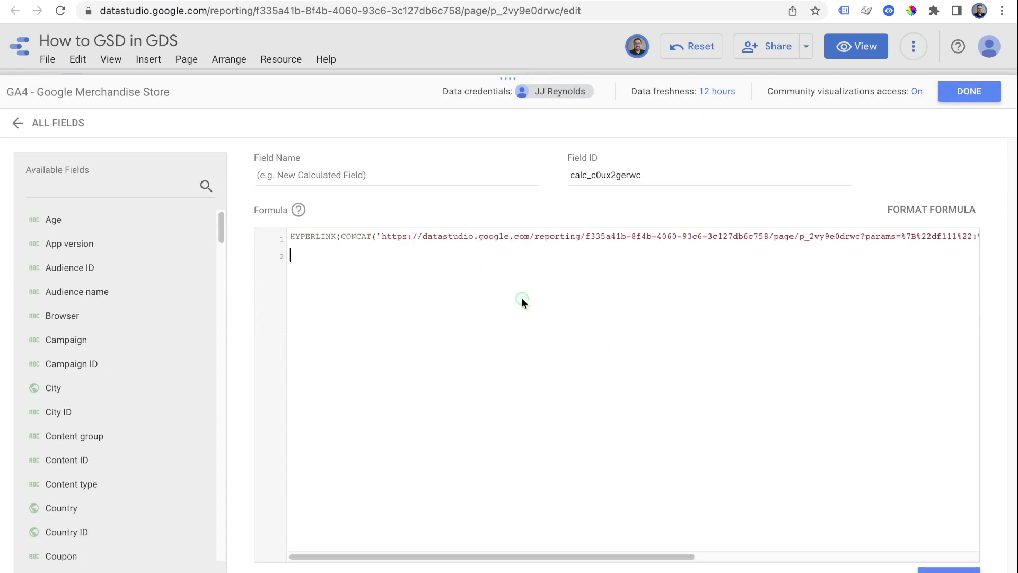
pyautogui.click(341, 236)
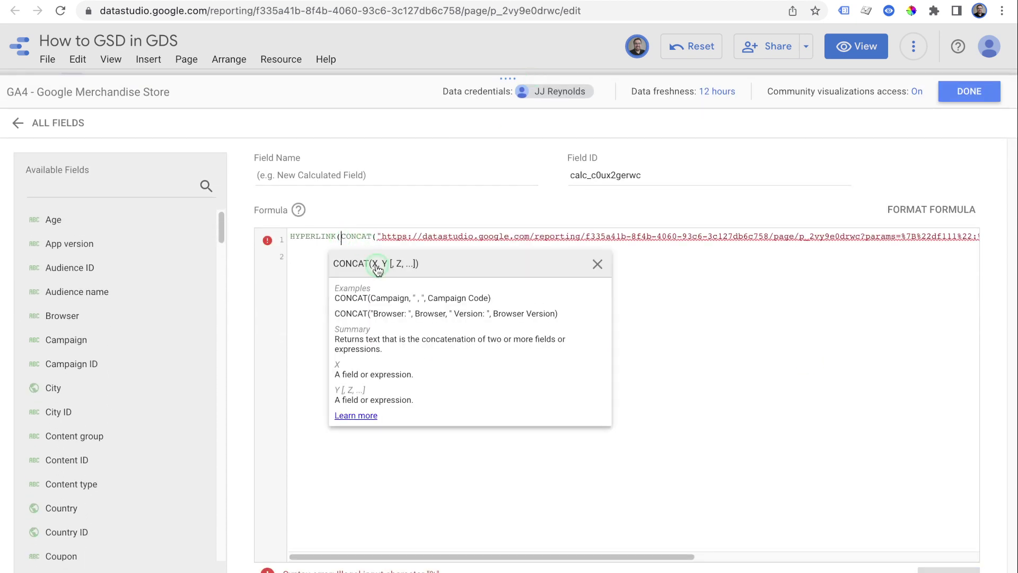
pyautogui.click(377, 266)
pyautogui.press('Return')
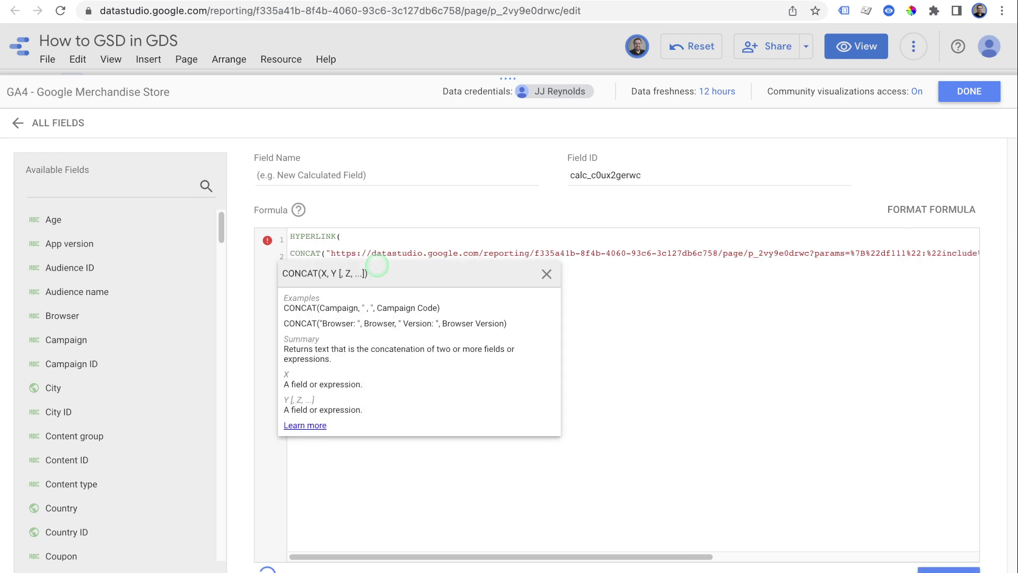
pyautogui.press('End')
pyautogui.press('Return')
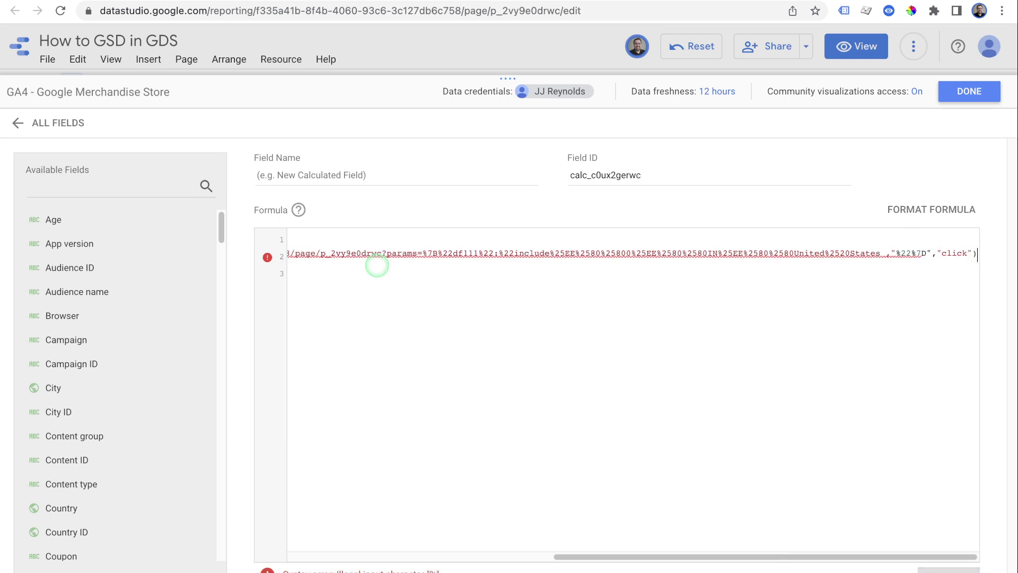
pyautogui.press('Up')
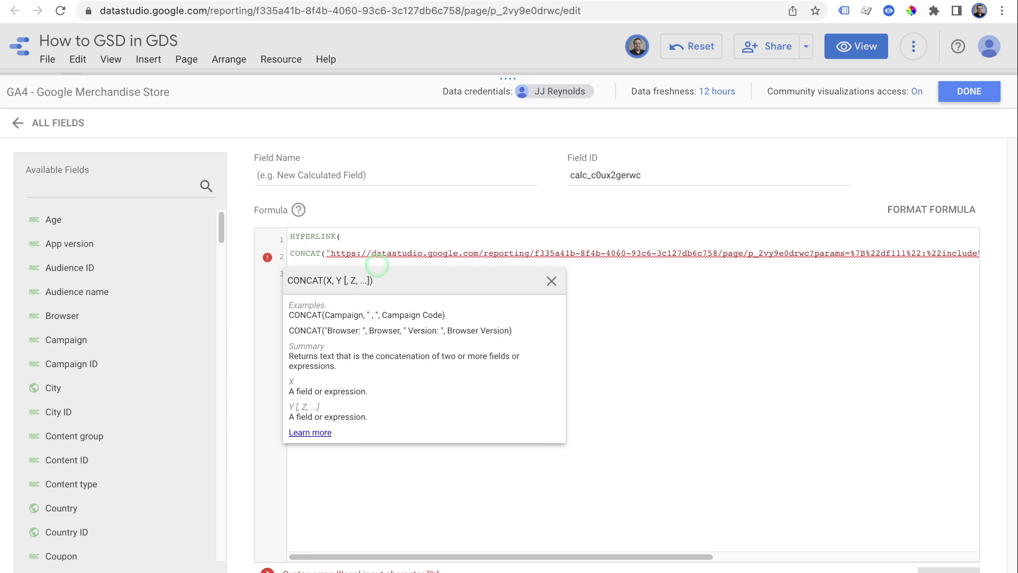
# Replace the hard-coded United States value in the URL with the Country field
pyautogui.moveTo(810, 253); pyautogui.dragTo(895, 249)
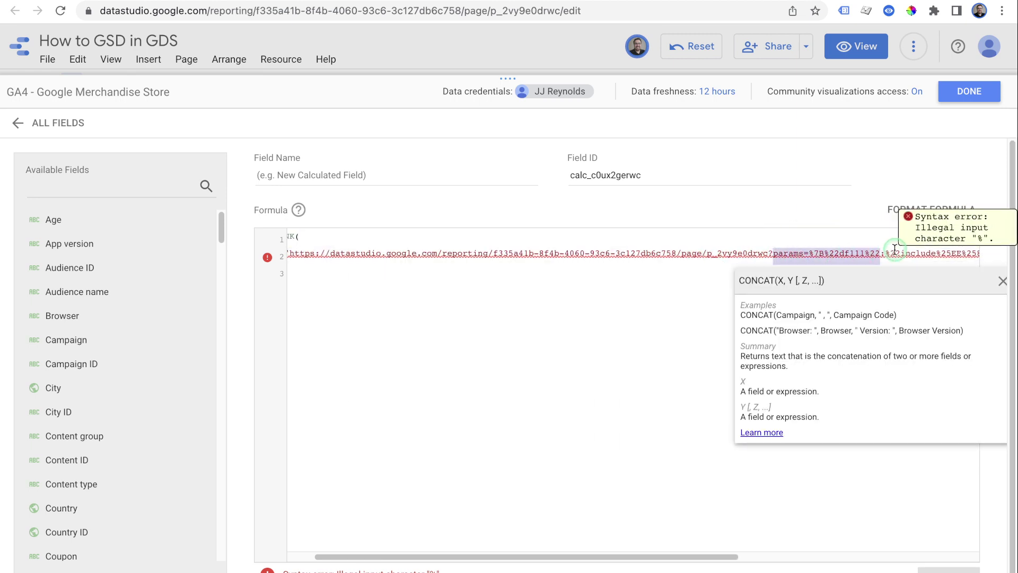
pyautogui.click(895, 250)
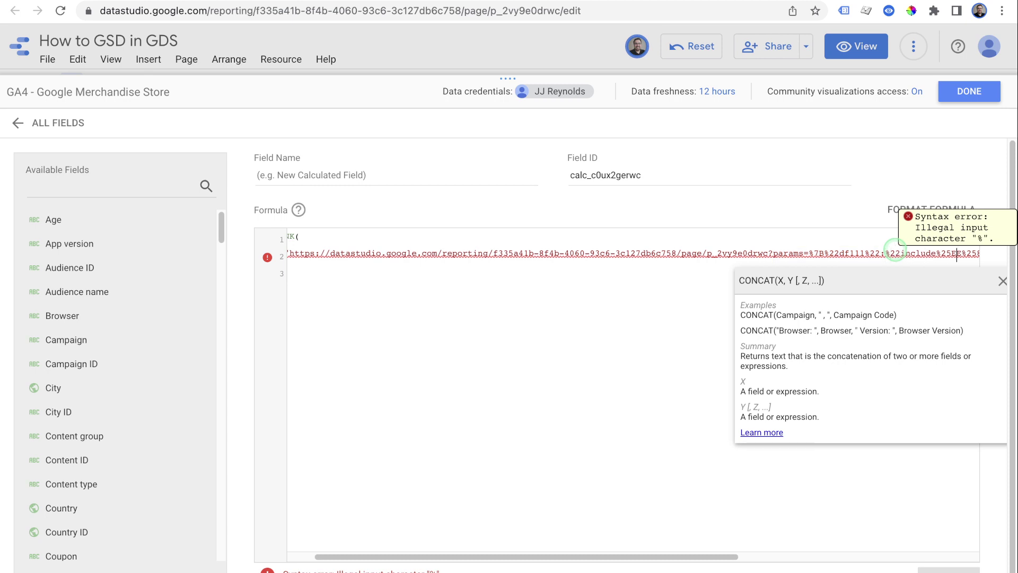
pyautogui.press('Right')
pyautogui.press('Right')
pyautogui.press('Right')
pyautogui.press('Right')
pyautogui.press('Right')
pyautogui.press('Right')
pyautogui.press('Right')
pyautogui.press('Right')
pyautogui.press('Right')
pyautogui.press('Right')
pyautogui.press('Right')
pyautogui.press('Right')
pyautogui.press('Right')
pyautogui.press('Right')
pyautogui.press('Right')
pyautogui.press('Right')
pyautogui.press('Right')
pyautogui.press('Right')
pyautogui.press('Right')
pyautogui.press('Right')
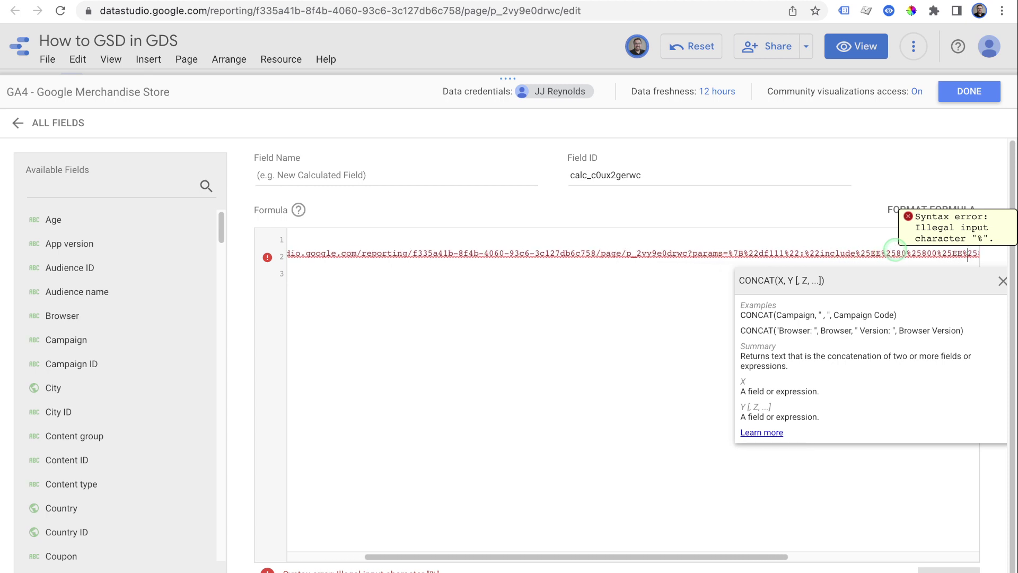
pyautogui.press('Right')
pyautogui.press('Right')
pyautogui.press('Right')
pyautogui.press('Right')
pyautogui.press('Right')
pyautogui.press('Right')
pyautogui.press('Right')
pyautogui.press('Right')
pyautogui.press('Right')
pyautogui.press('Right')
pyautogui.press('Right')
pyautogui.press('Right')
pyautogui.press('Right')
pyautogui.press('Right')
pyautogui.press('Right')
pyautogui.press('Right')
pyautogui.press('Right')
pyautogui.press('Right')
pyautogui.press('Right')
pyautogui.press('Right')
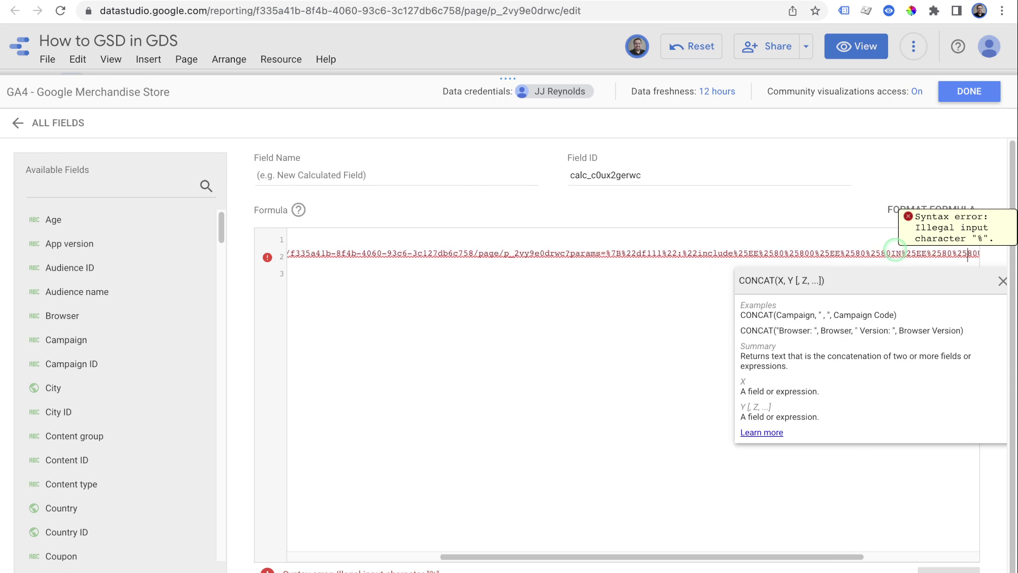
pyautogui.press('Right')
pyautogui.press('Right')
pyautogui.press('Right')
pyautogui.press('Right')
pyautogui.press('Right')
pyautogui.press('Right')
pyautogui.press('Right')
pyautogui.press('Right')
pyautogui.press('Right')
pyautogui.press('Right')
pyautogui.press('Right')
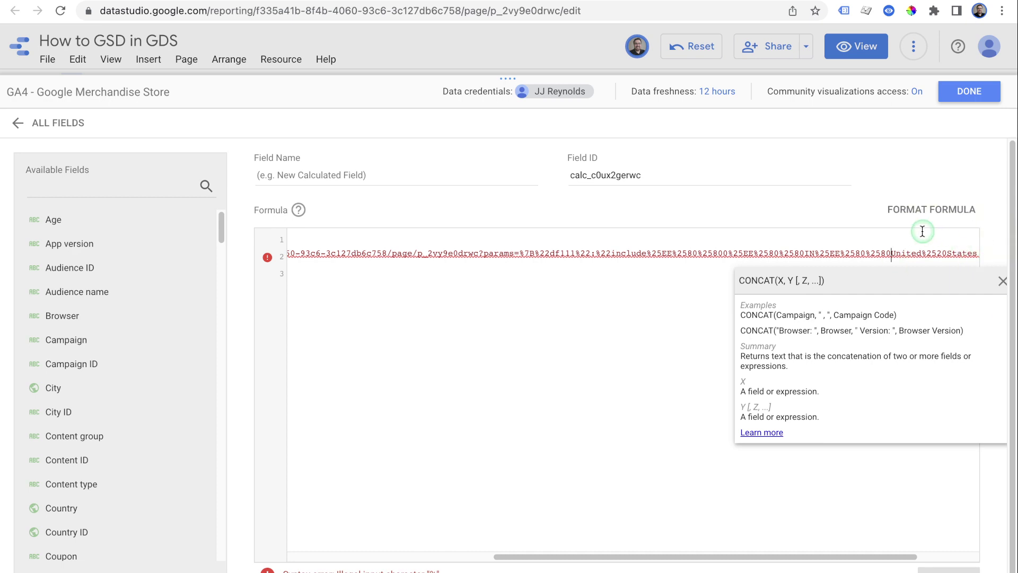
pyautogui.write('"')
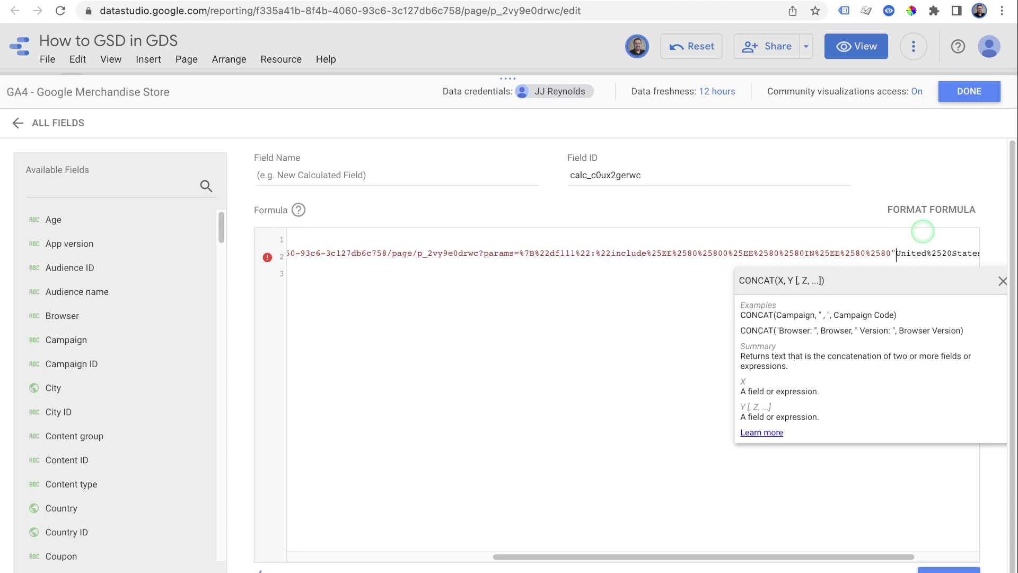
pyautogui.write(', countr')
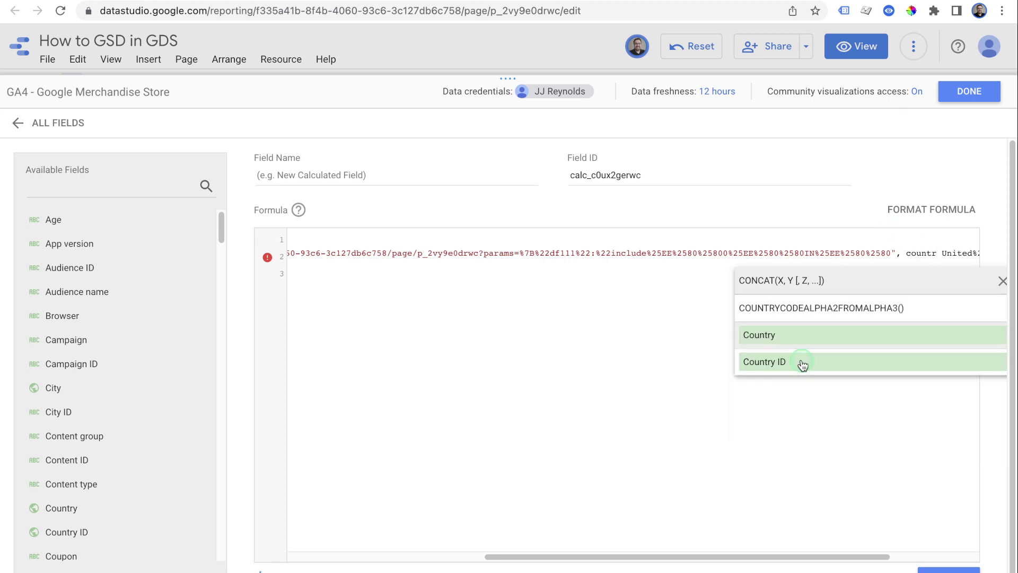
pyautogui.click(798, 339)
pyautogui.write(',')
pyautogui.press('Right')
pyautogui.press('Right')
pyautogui.press('Right')
pyautogui.press('Right')
pyautogui.press('Right')
pyautogui.press('Right')
pyautogui.press('Right')
pyautogui.press('Right')
pyautogui.press('Right')
pyautogui.press('Right')
pyautogui.press('Right')
pyautogui.press('Right')
pyautogui.press('Right')
pyautogui.press('Right')
pyautogui.press('Right')
pyautogui.press('Right')
pyautogui.press('Right')
pyautogui.write(',"')
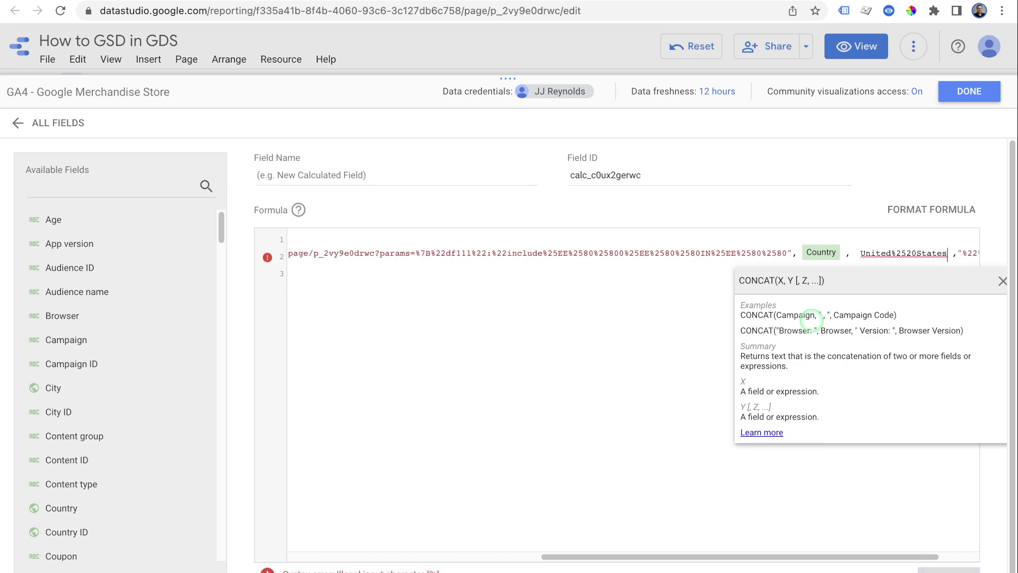
pyautogui.press('BackSpace')
pyautogui.press('BackSpace')
pyautogui.press('BackSpace')
pyautogui.press('BackSpace')
pyautogui.press('BackSpace')
pyautogui.press('BackSpace')
pyautogui.press('BackSpace')
pyautogui.press('BackSpace')
pyautogui.press('BackSpace')
pyautogui.press('BackSpace')
pyautogui.press('BackSpace')
pyautogui.press('BackSpace')
pyautogui.press('BackSpace')
pyautogui.press('BackSpace')
pyautogui.press('BackSpace')
pyautogui.press('BackSpace')
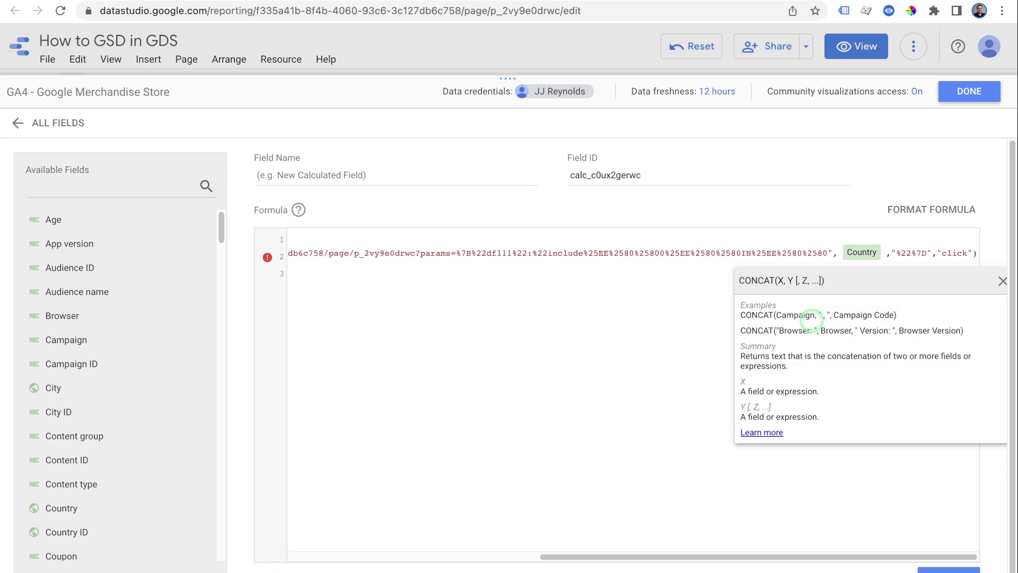
# Close the CONCAT parenthesis just before the "click" label
pyautogui.click(1002, 281)
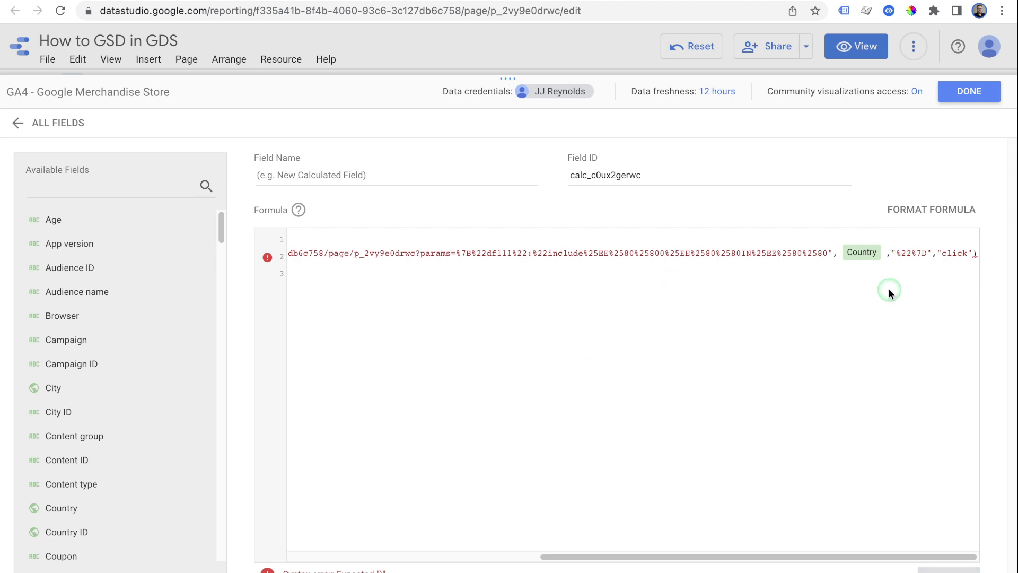
pyautogui.click(818, 250)
pyautogui.moveTo(862, 253); pyautogui.dragTo(1010, 254)
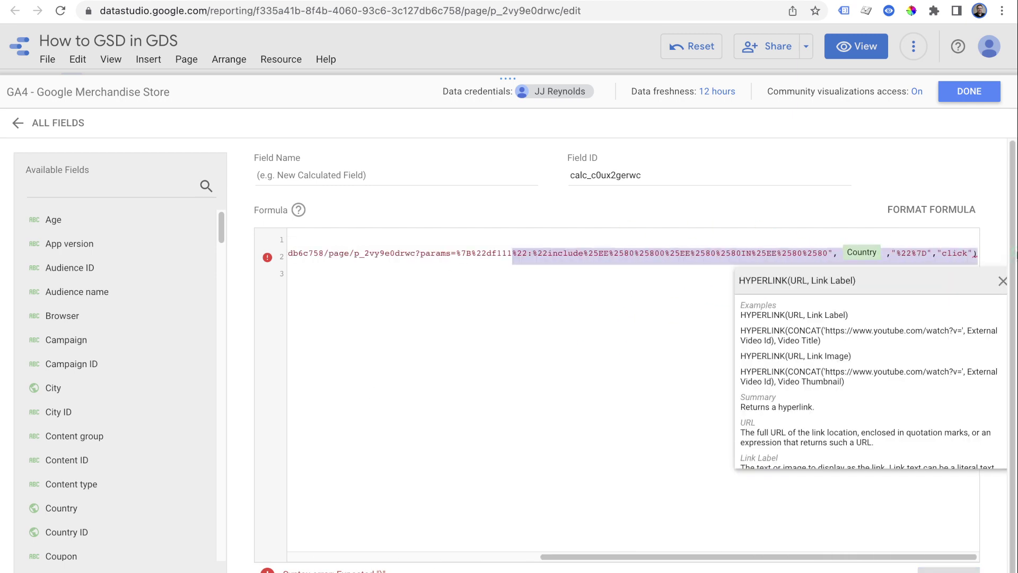
pyautogui.click(934, 253)
pyautogui.write(')')
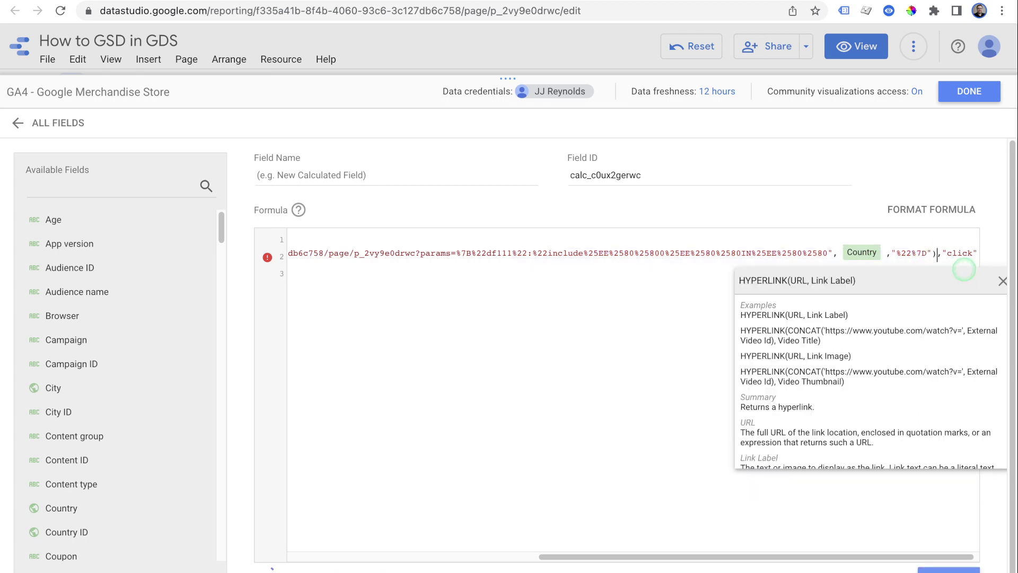
pyautogui.click(1002, 281)
# Name the calculated field 'Click to Country Report'
pyautogui.click(409, 164)
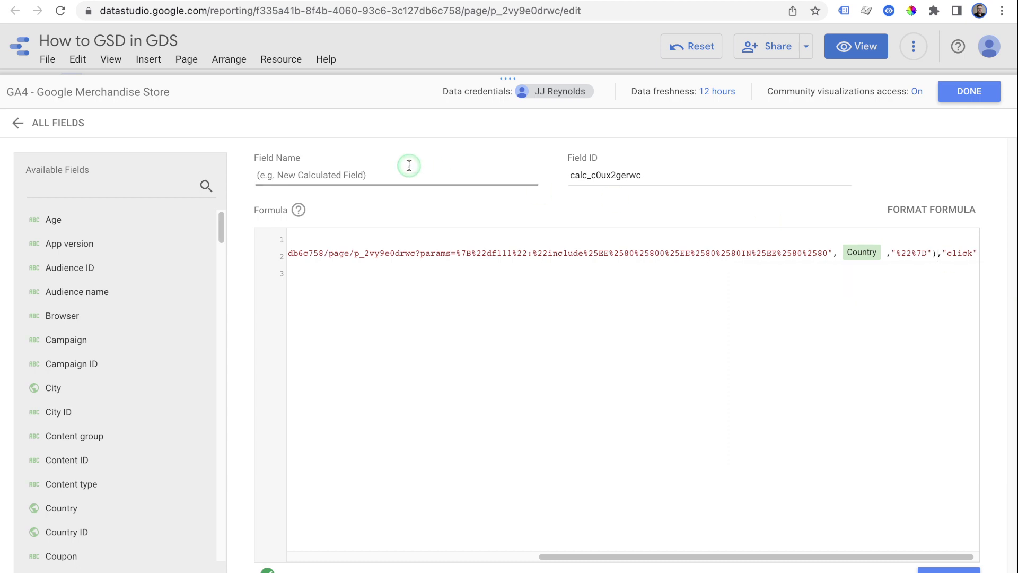
pyautogui.write('Click to Country Report')
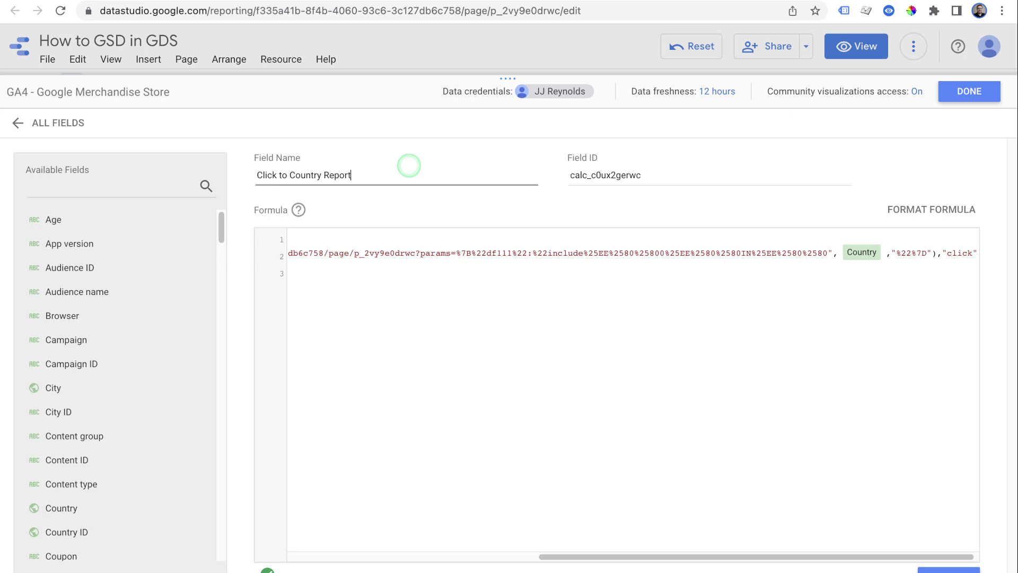
pyautogui.click(545, 322)
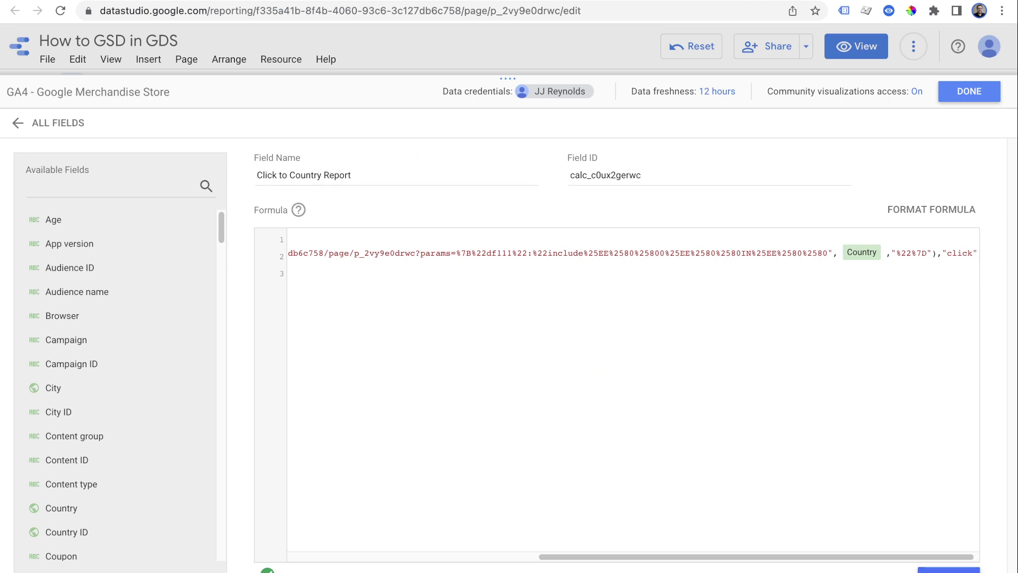
# Save the Click to Country Report field and place the Country list beside the map
pyautogui.click(811, 310)
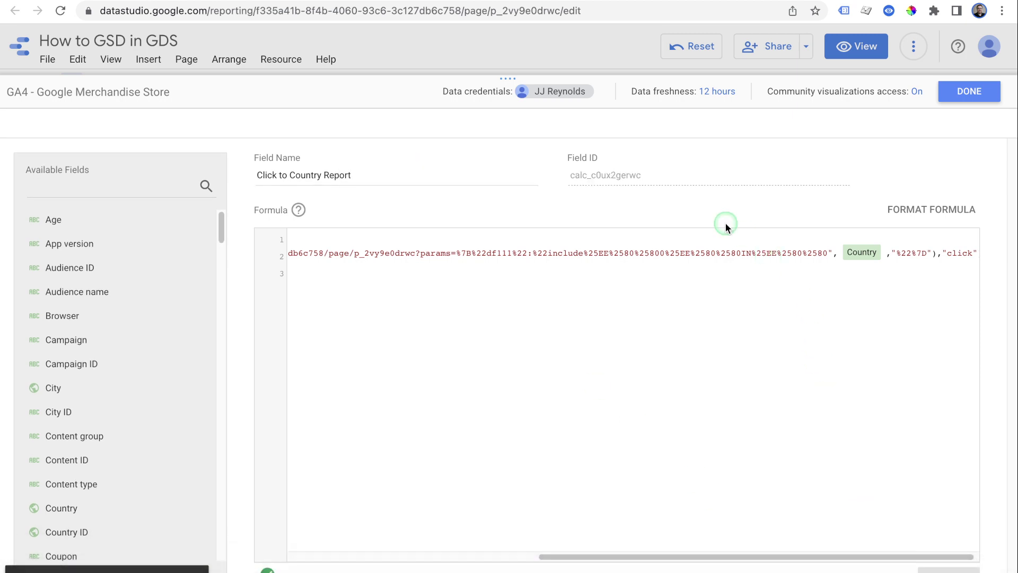
pyautogui.click(954, 91)
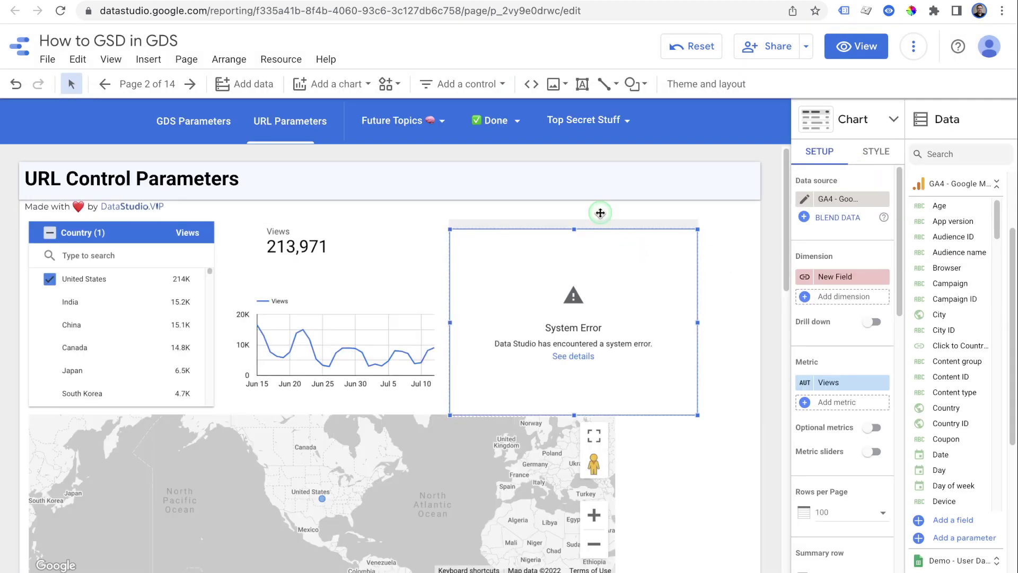
pyautogui.click(141, 225)
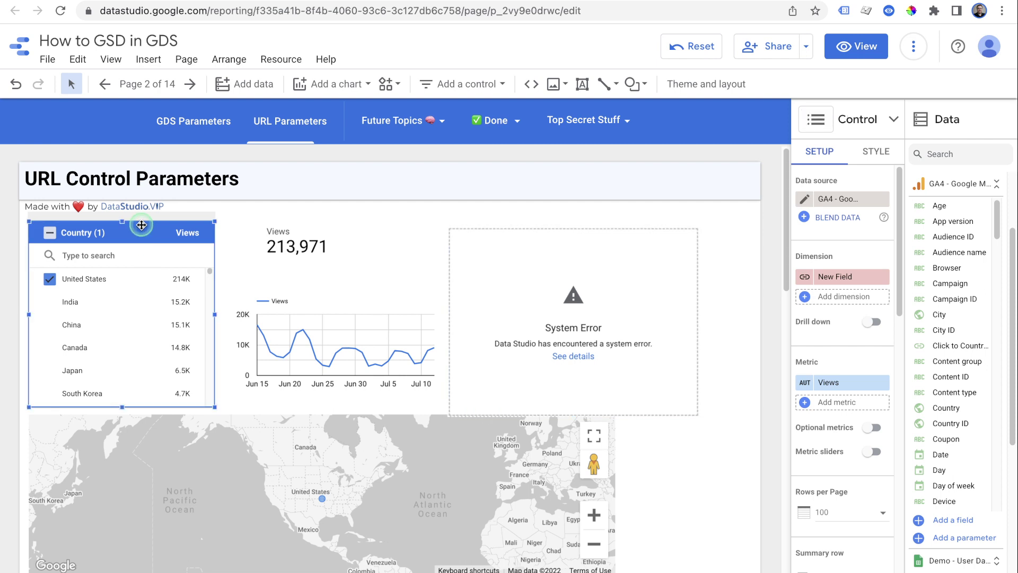
pyautogui.press('Delete')
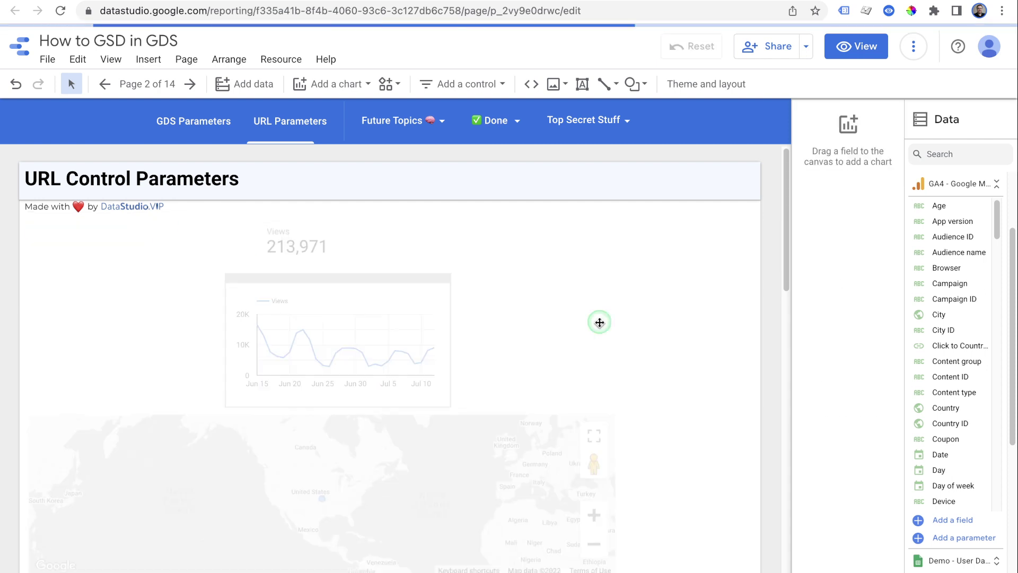
pyautogui.moveTo(222, 249); pyautogui.dragTo(324, 321)
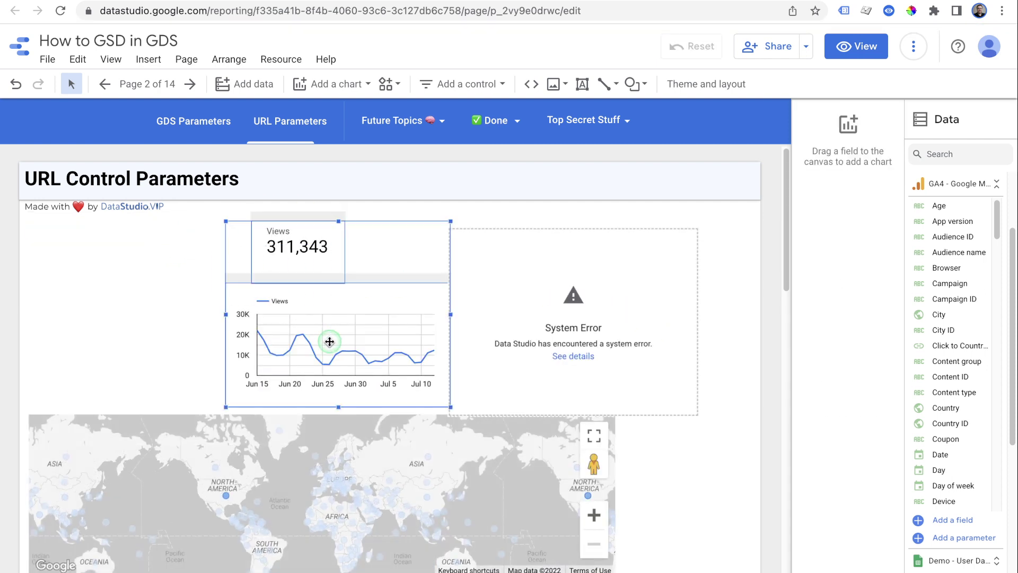
pyautogui.moveTo(325, 240); pyautogui.dragTo(228, 239)
pyautogui.moveTo(517, 267); pyautogui.dragTo(432, 265)
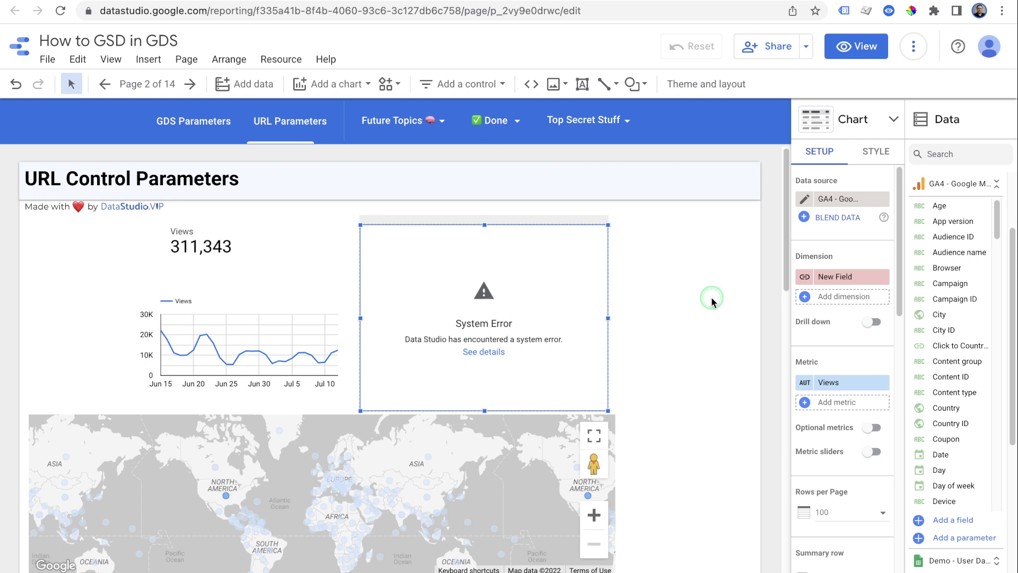
pyautogui.hotkey('ctrl', 'z')
pyautogui.hotkey('ctrl', 'z')
pyautogui.hotkey('ctrl', 'z')
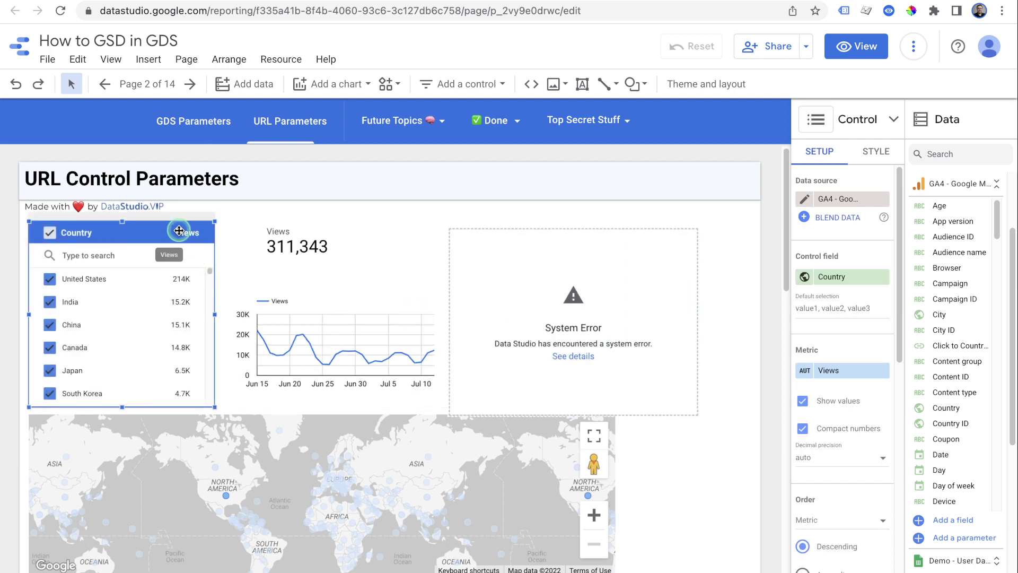
pyautogui.hotkey('ctrl', 'y')
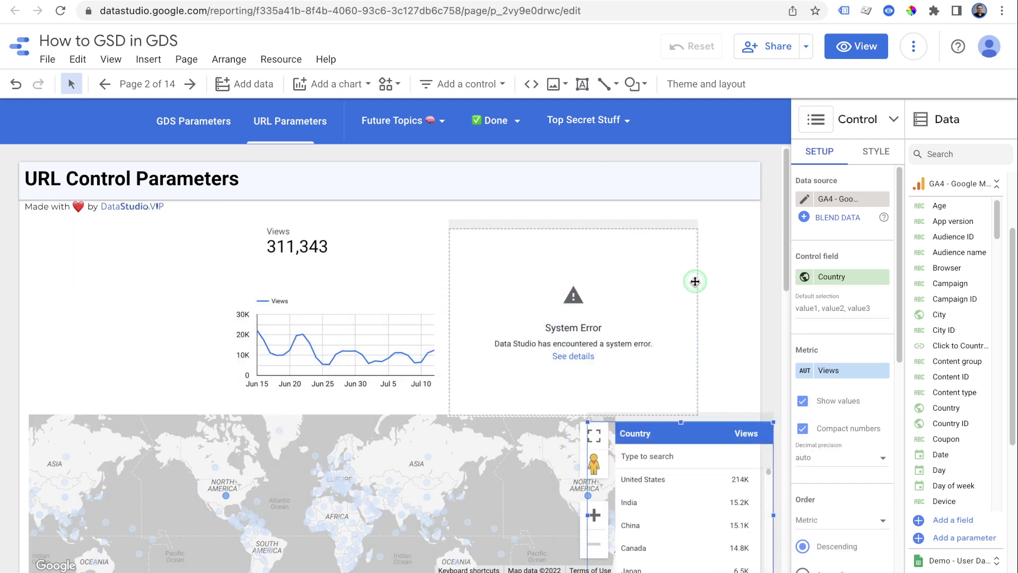
# Shift the scorecard, time-series chart and table together to the page's left edge
pyautogui.moveTo(512, 304); pyautogui.dragTo(332, 316)
pyautogui.moveTo(405, 248); pyautogui.dragTo(261, 256)
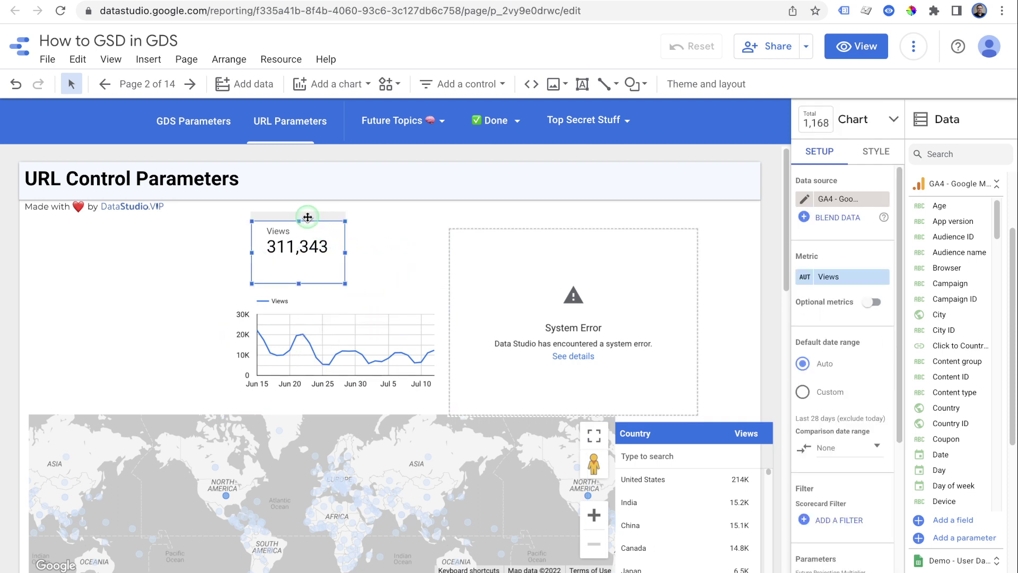
pyautogui.moveTo(198, 229); pyautogui.dragTo(581, 369)
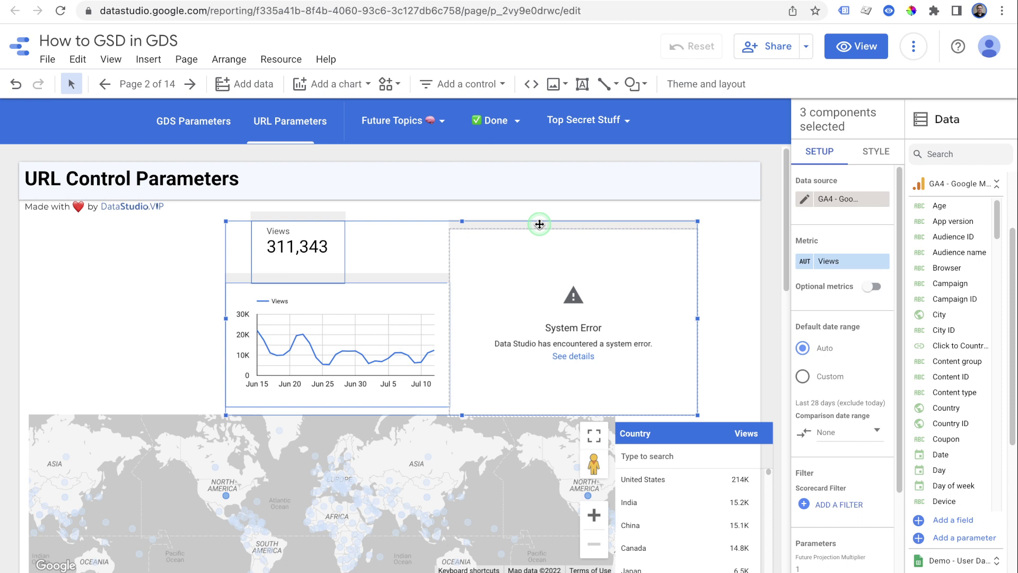
pyautogui.moveTo(539, 220); pyautogui.dragTo(340, 229)
pyautogui.click(563, 263)
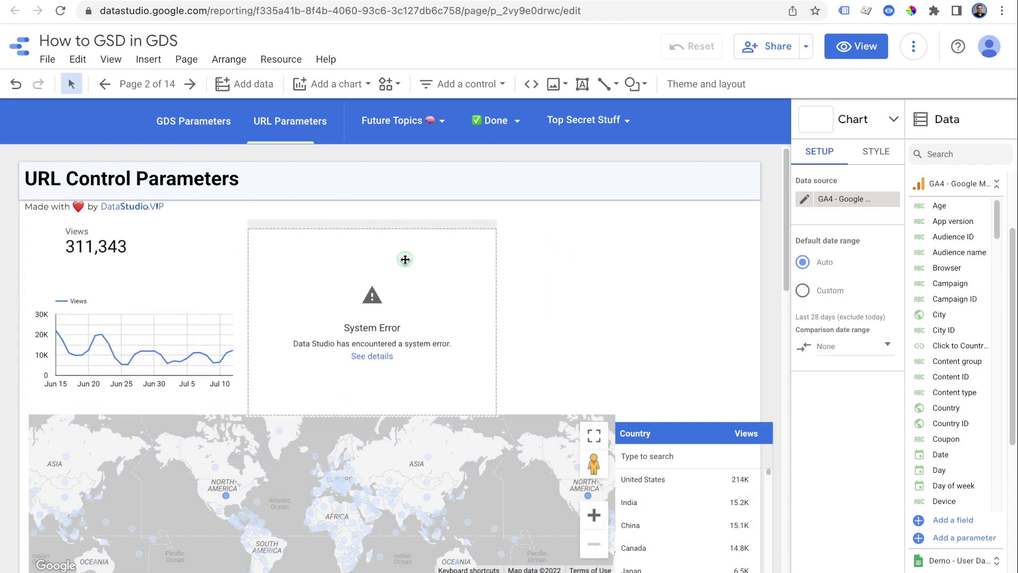
# Make the broken chart a table with Country, then the Click to Country Report link, and Views
pyautogui.click(634, 302)
pyautogui.click(937, 152)
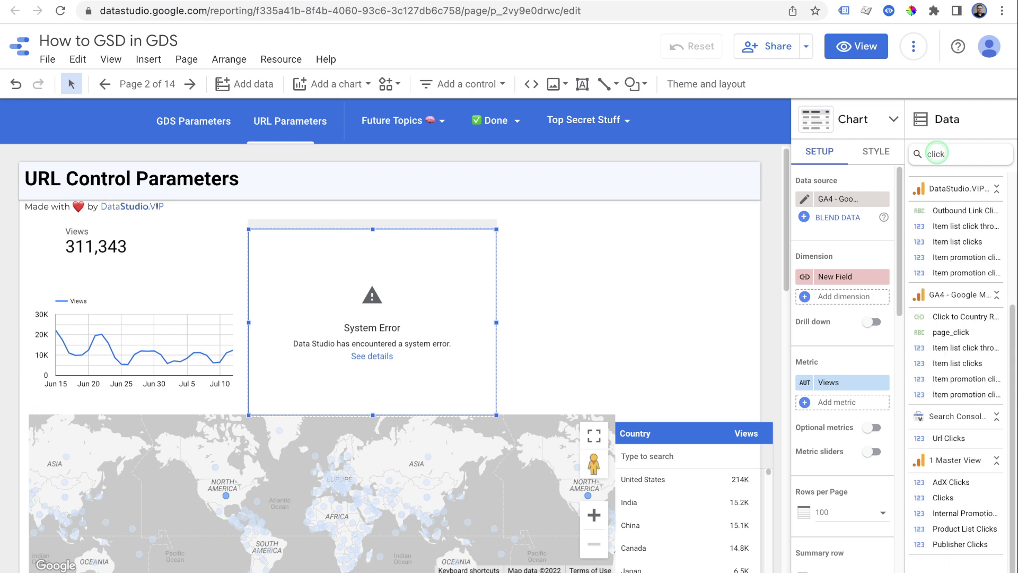
pyautogui.moveTo(982, 317); pyautogui.dragTo(857, 279)
pyautogui.click(856, 297)
pyautogui.write('country')
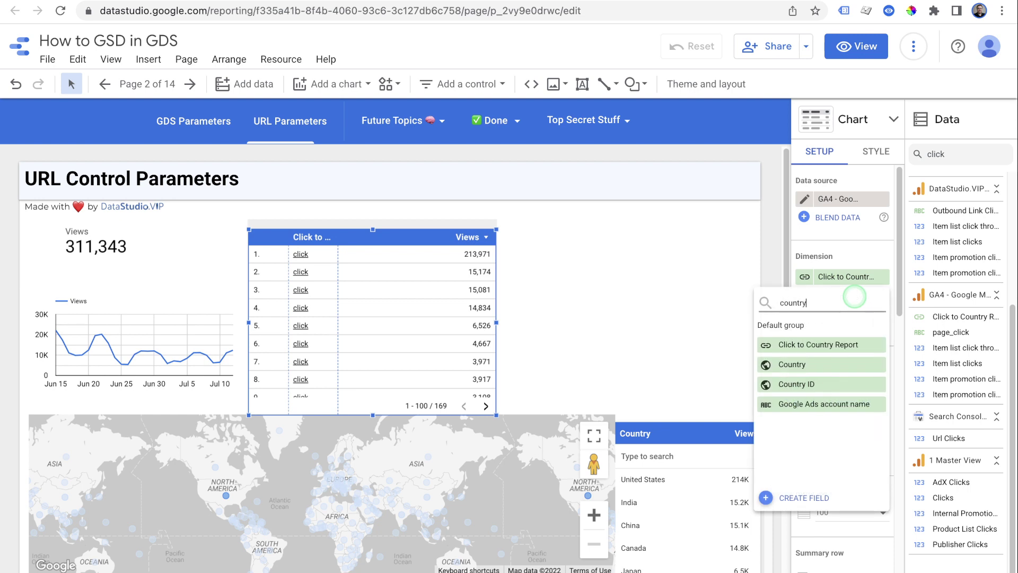
pyautogui.click(840, 360)
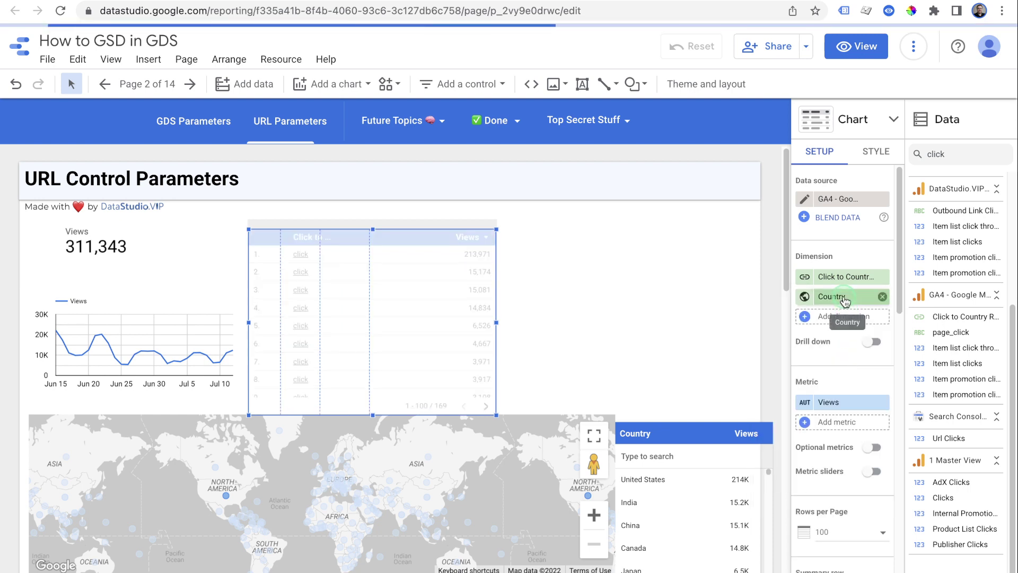
pyautogui.moveTo(842, 297); pyautogui.dragTo(843, 276)
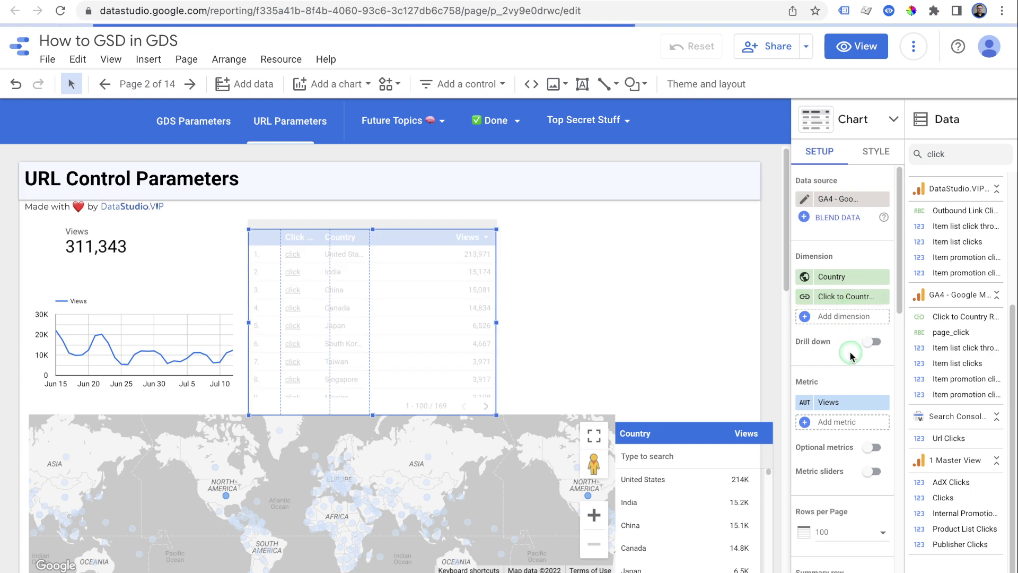
# Widen the country table to the right and turn off Show pagination
pyautogui.moveTo(500, 325); pyautogui.dragTo(709, 324)
pyautogui.click(875, 153)
pyautogui.scroll(-5, 841, 420)
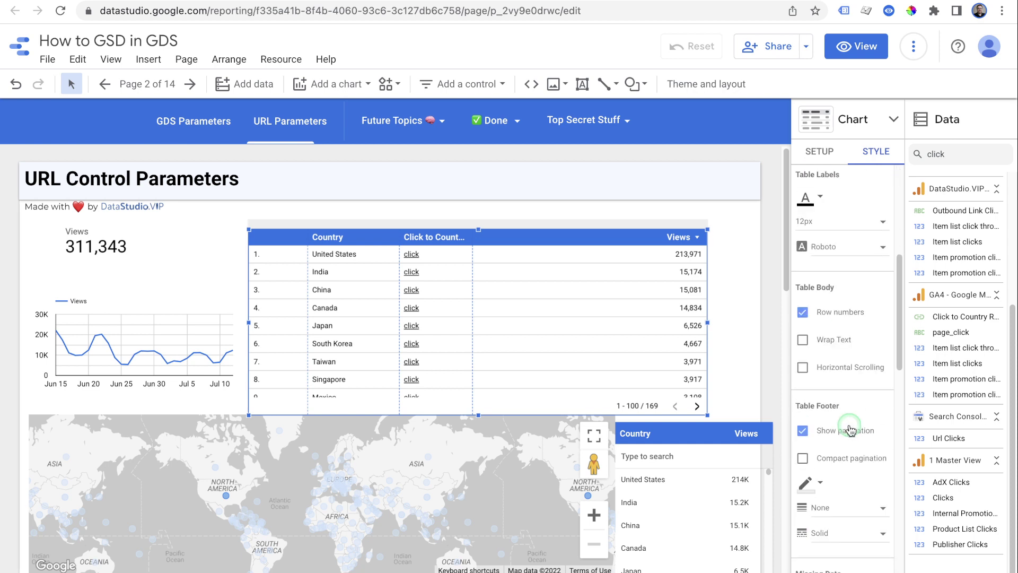
pyautogui.click(816, 430)
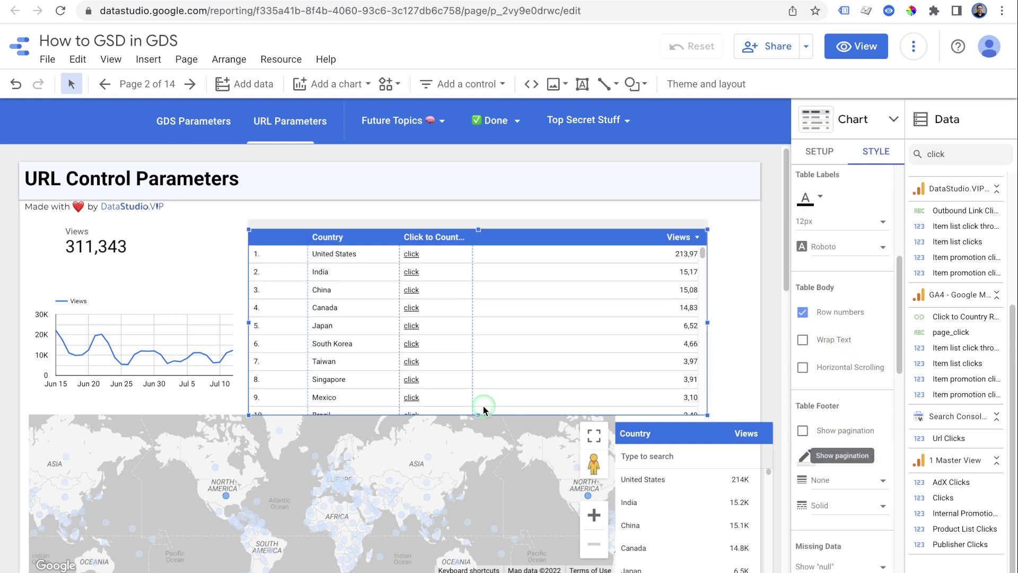
pyautogui.moveTo(482, 414); pyautogui.dragTo(478, 401)
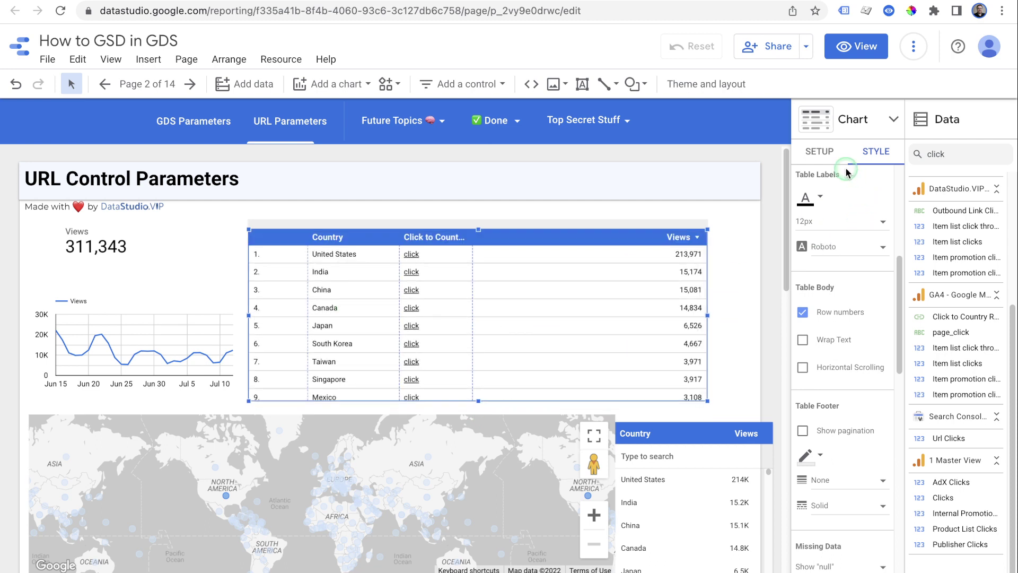
pyautogui.scroll(-3, 868, 456)
# Display the Views metric as bars with numbers shown, and resize the link and Views columns
pyautogui.click(872, 492)
pyautogui.scroll(-5, 870, 485)
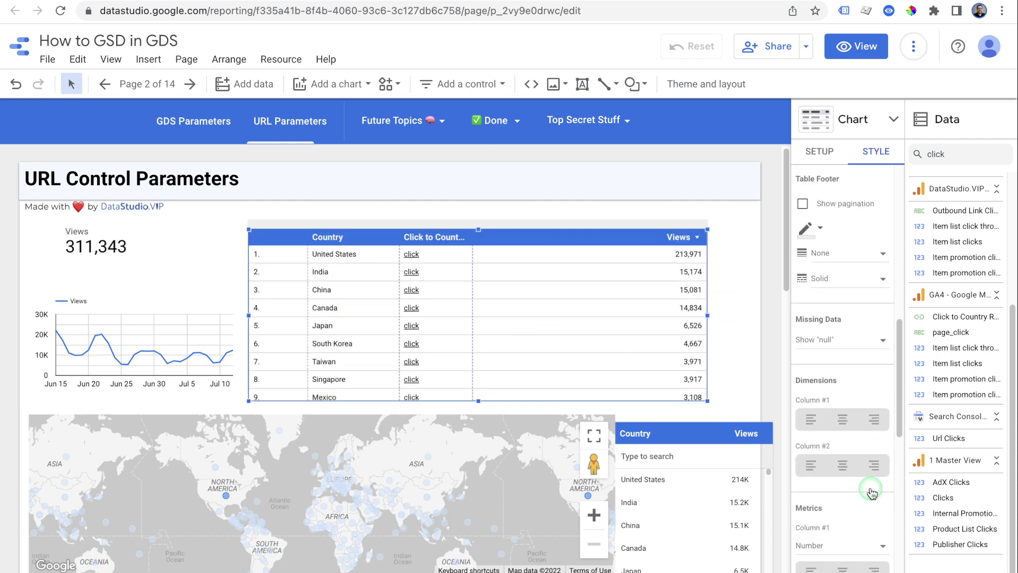
pyautogui.click(814, 486)
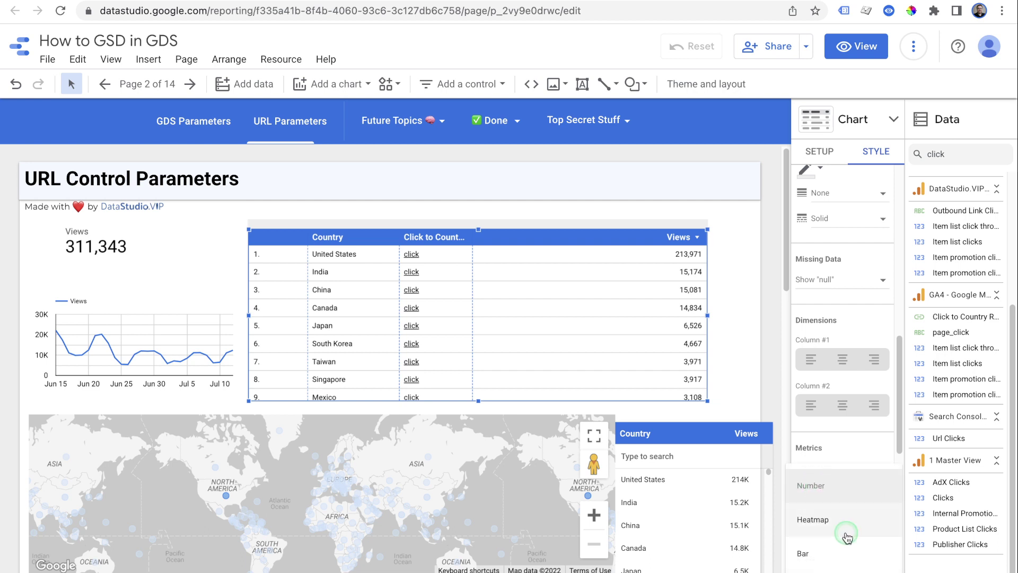
pyautogui.click(834, 525)
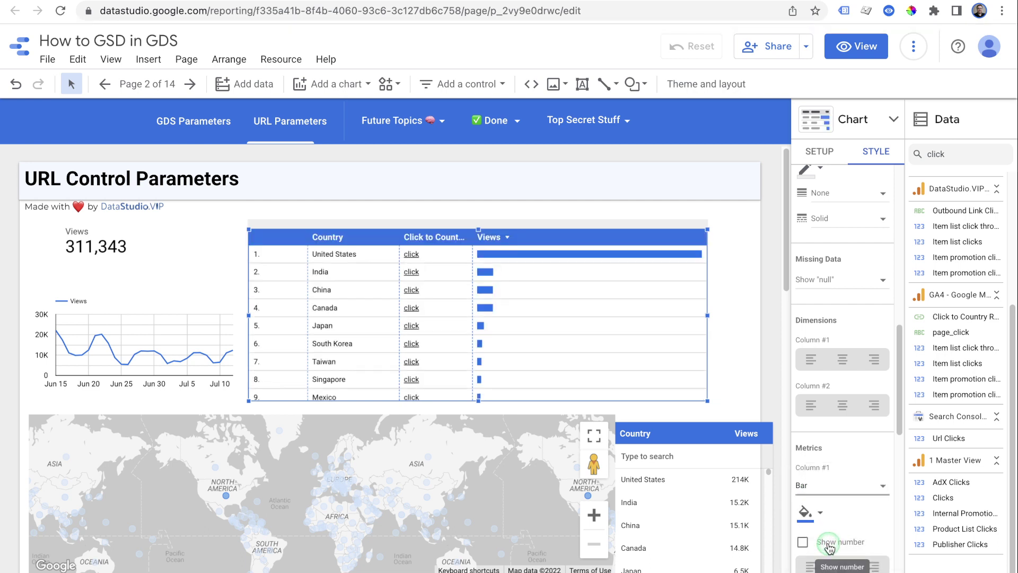
pyautogui.click(450, 312)
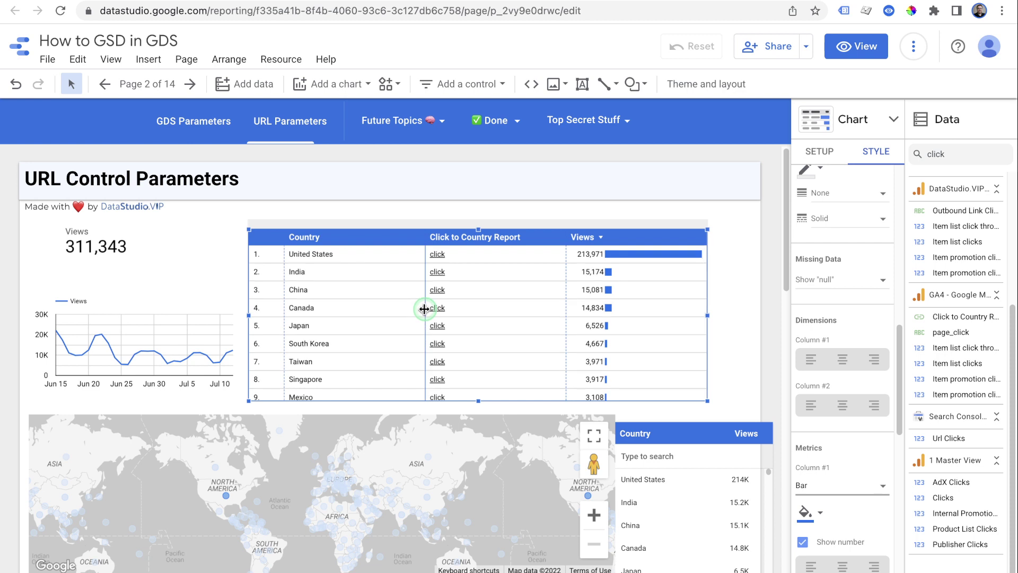
pyautogui.moveTo(425, 312); pyautogui.dragTo(369, 313)
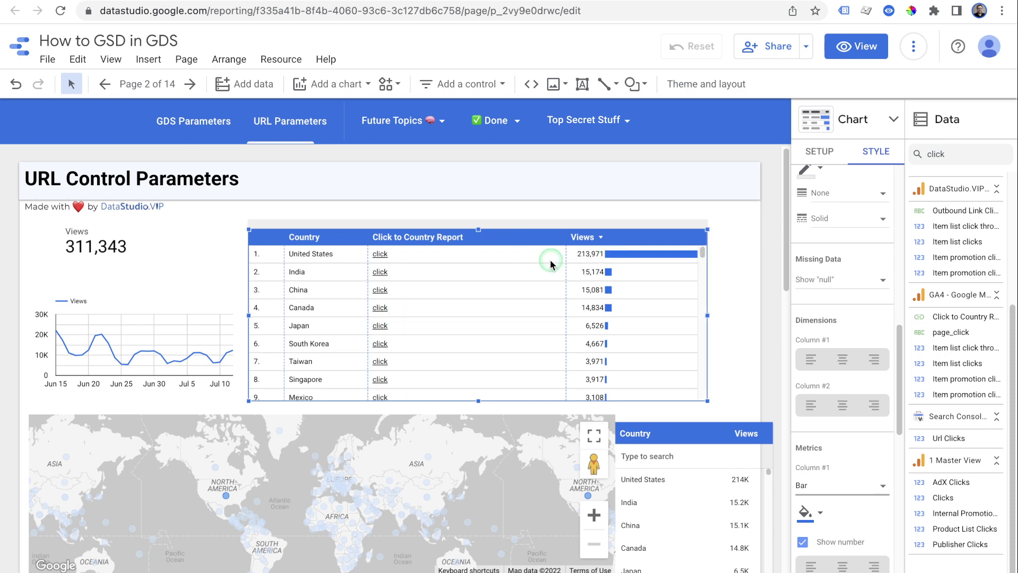
pyautogui.moveTo(567, 273); pyautogui.dragTo(480, 283)
# Narrow the Views column slightly by moving the divider beside the link column
pyautogui.click(721, 229)
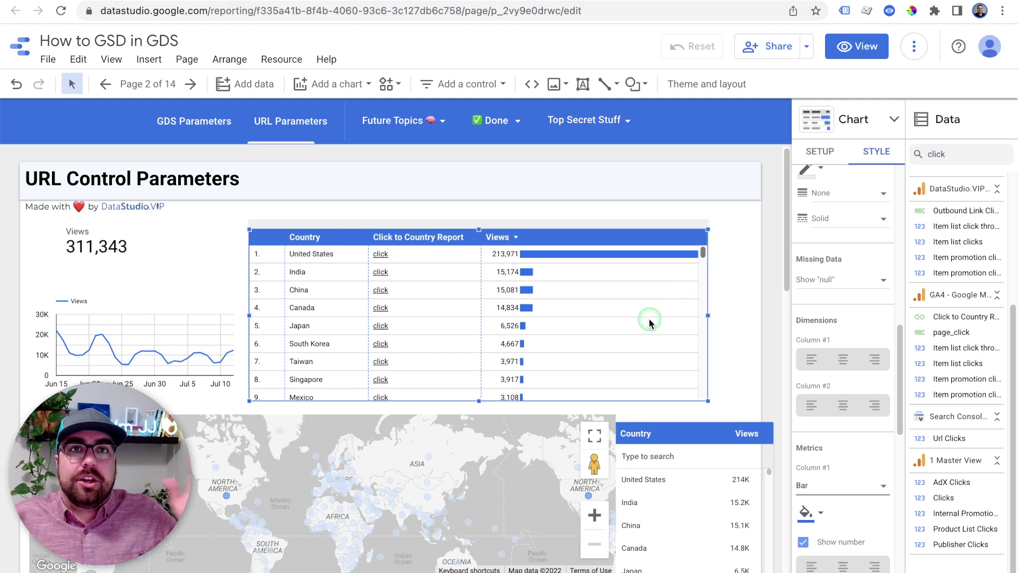
pyautogui.moveTo(651, 323)
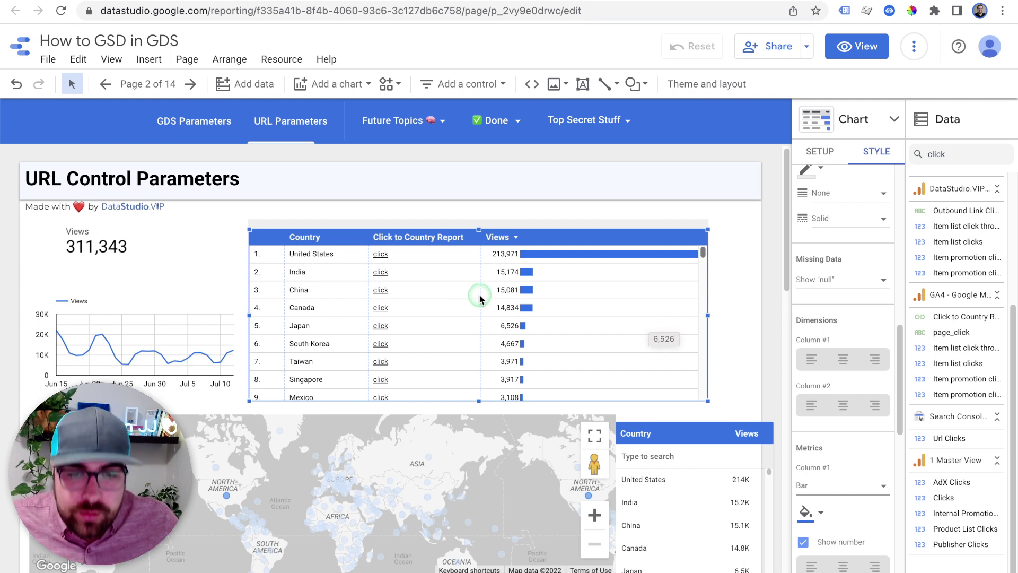
pyautogui.moveTo(467, 294); pyautogui.dragTo(487, 289)
pyautogui.click(444, 283)
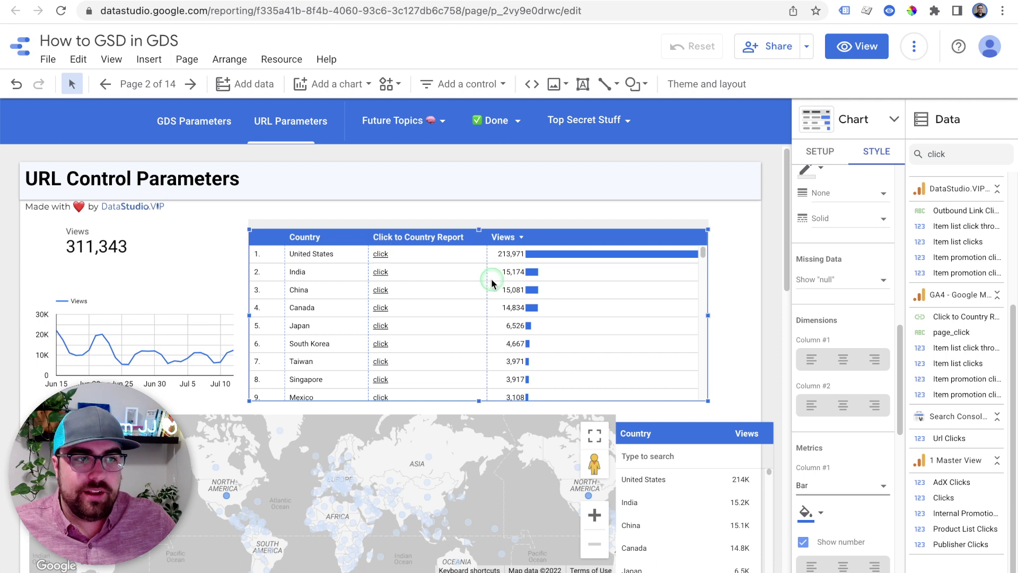
# Follow the United States row's 'click' link to open the report filtered to United States
pyautogui.click(545, 487)
pyautogui.click(319, 262)
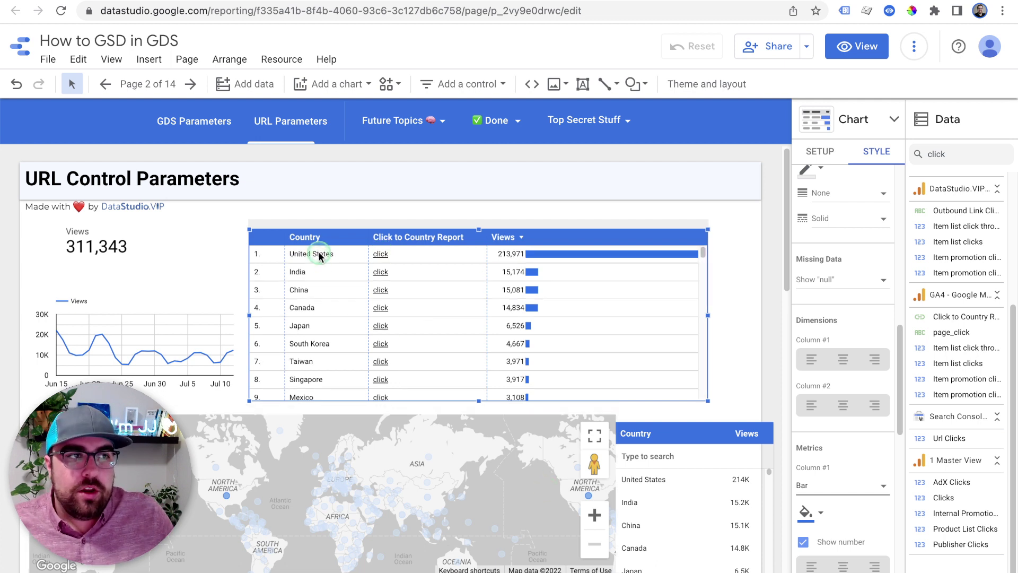
pyautogui.click(380, 257)
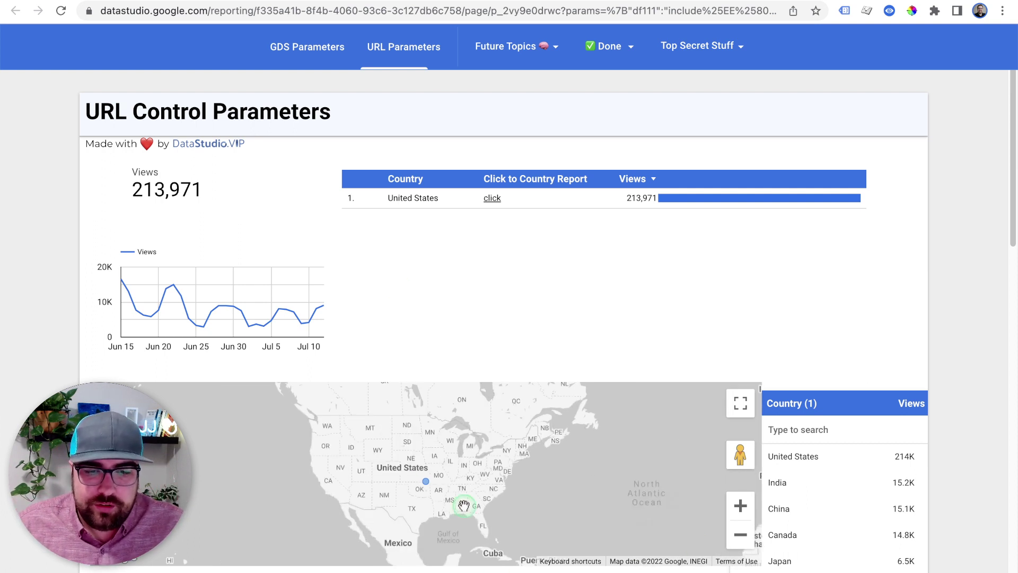
pyautogui.press('super+w')
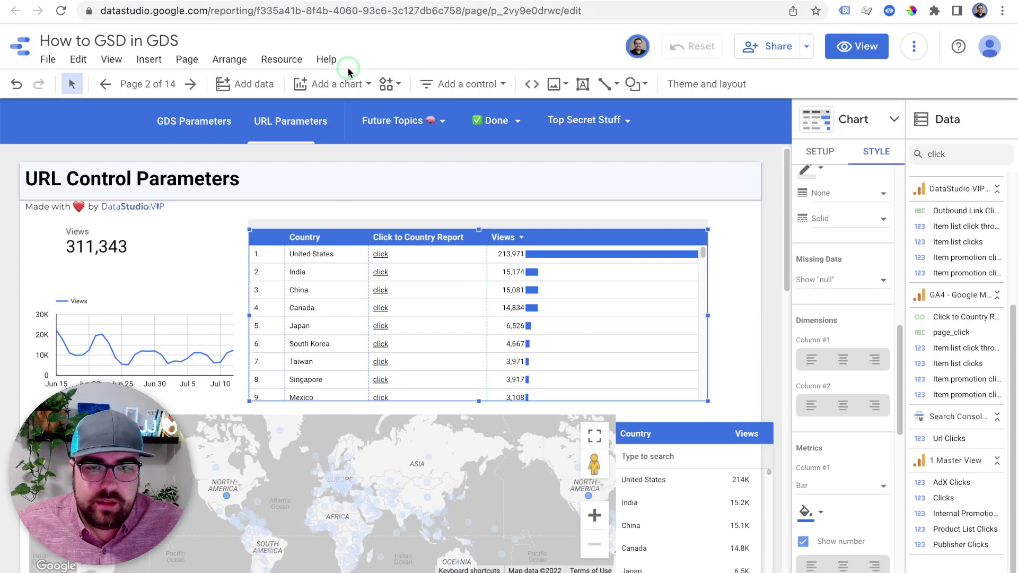
pyautogui.click(380, 269)
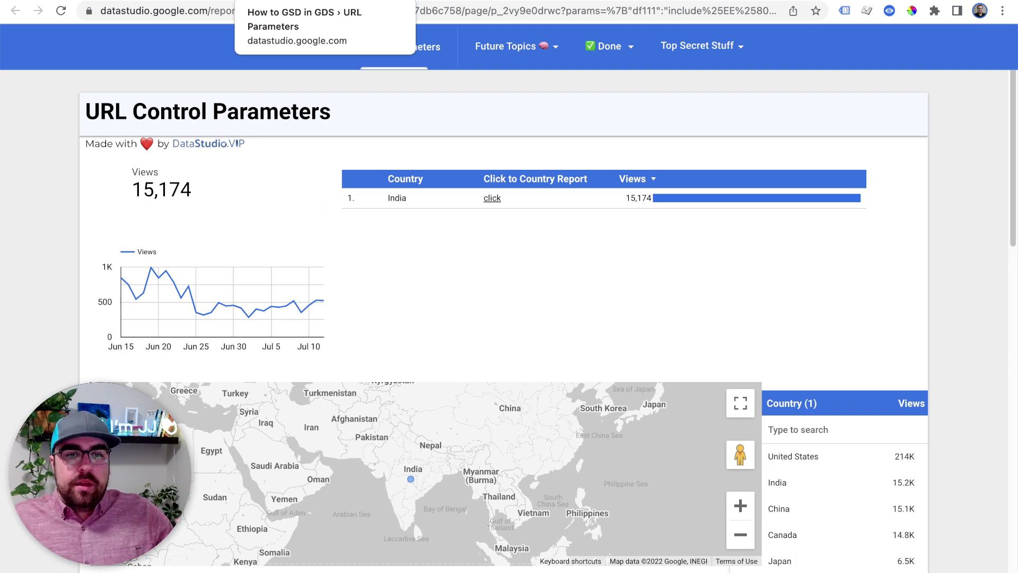
# In edit mode, paste a duplicate Views scorecard beside the original
pyautogui.click(201, 1)
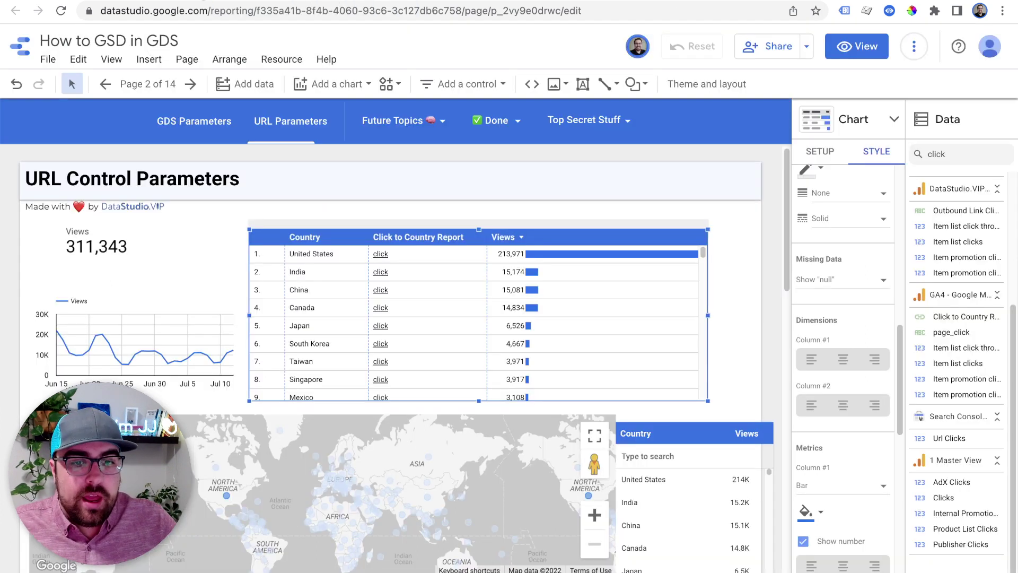
pyautogui.moveTo(102, 237); pyautogui.dragTo(148, 265)
pyautogui.hotkey('ctrl', 'z')
pyautogui.hotkey('ctrl', 'v')
# Move the Country filter control to the top edge above the title and shrink it
pyautogui.moveTo(703, 429); pyautogui.dragTo(622, 190)
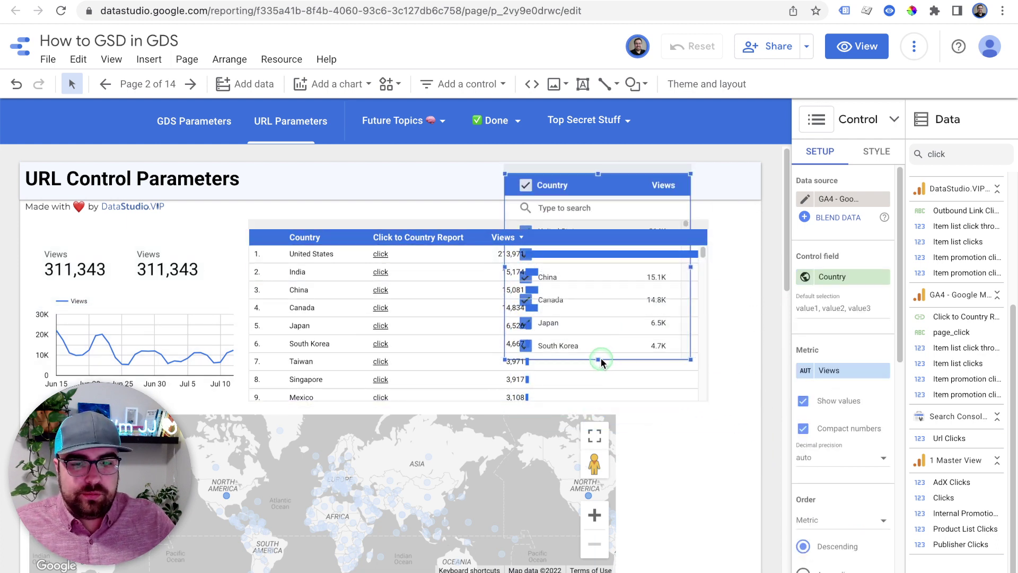
pyautogui.moveTo(598, 359); pyautogui.dragTo(583, 225)
pyautogui.click(571, 168)
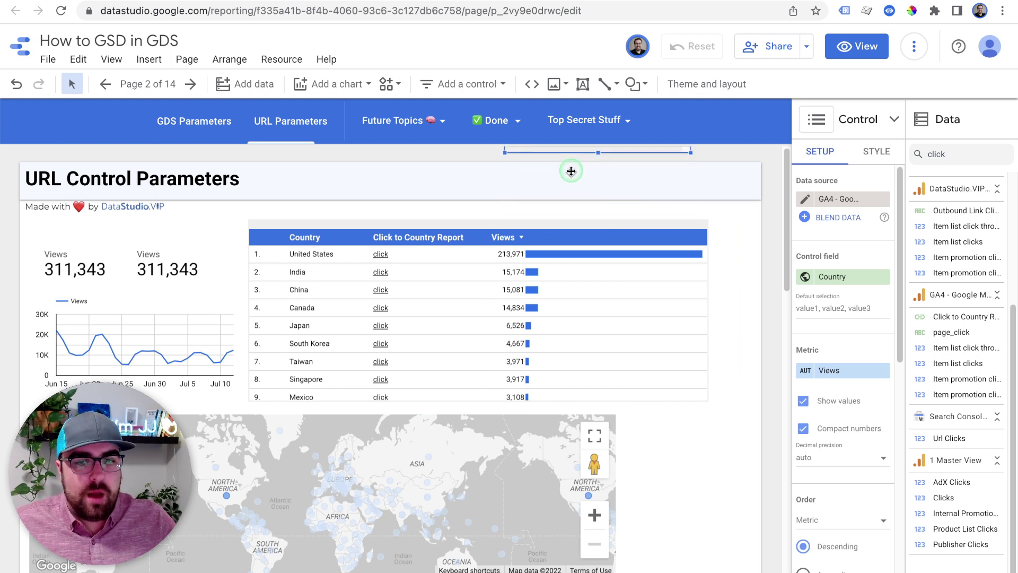
# Shift the country link table slightly to the right
pyautogui.click(642, 258)
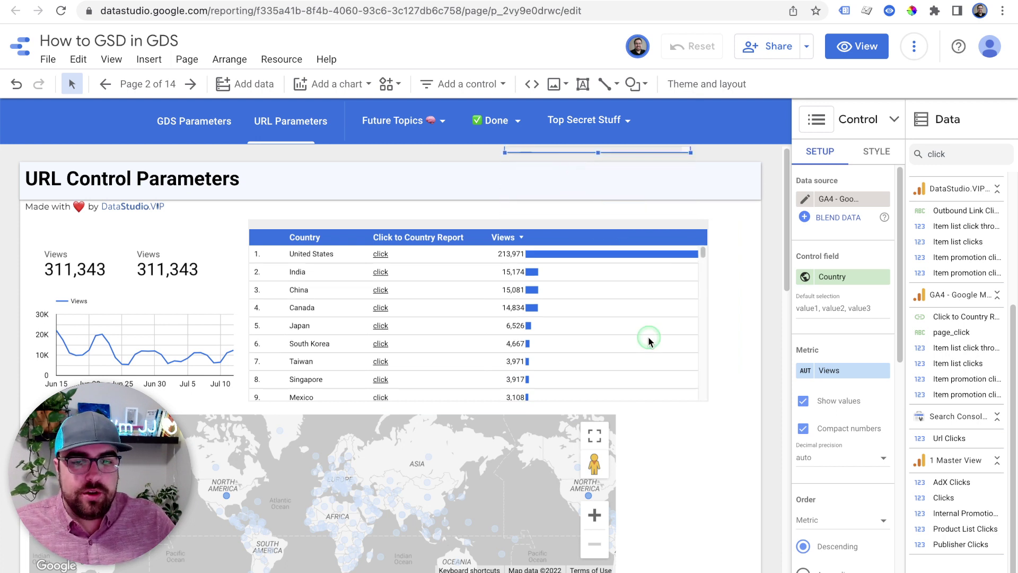
pyautogui.click(746, 364)
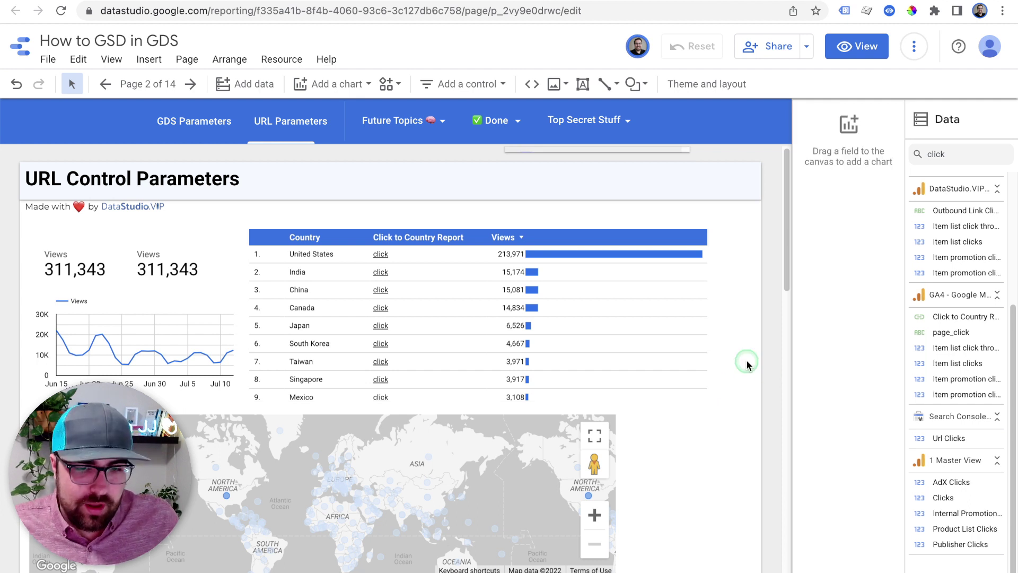
pyautogui.moveTo(599, 230); pyautogui.dragTo(623, 228)
pyautogui.click(374, 319)
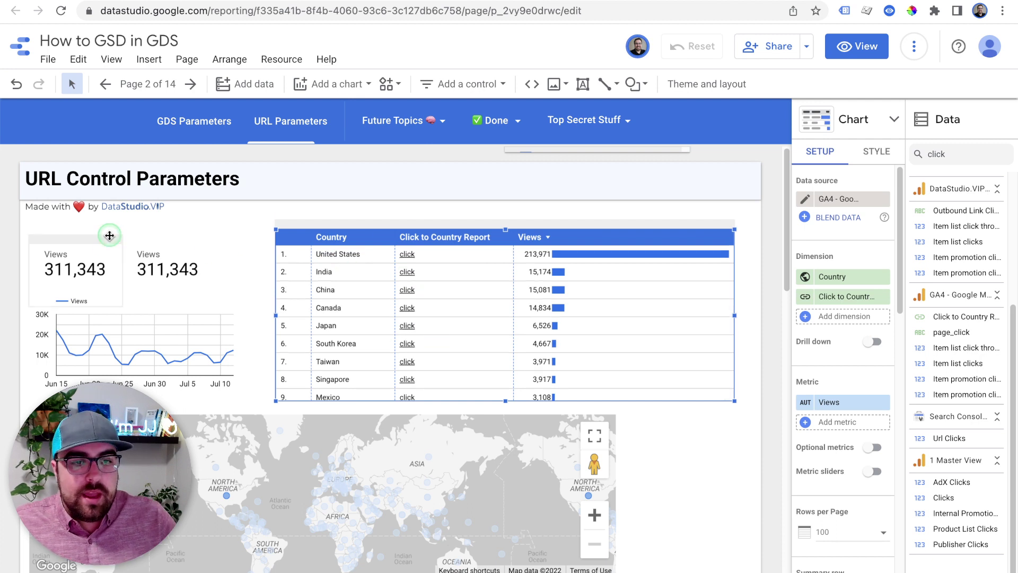
# Duplicate the country table over the scorecards and hide its header row and row numbers
pyautogui.click(618, 238)
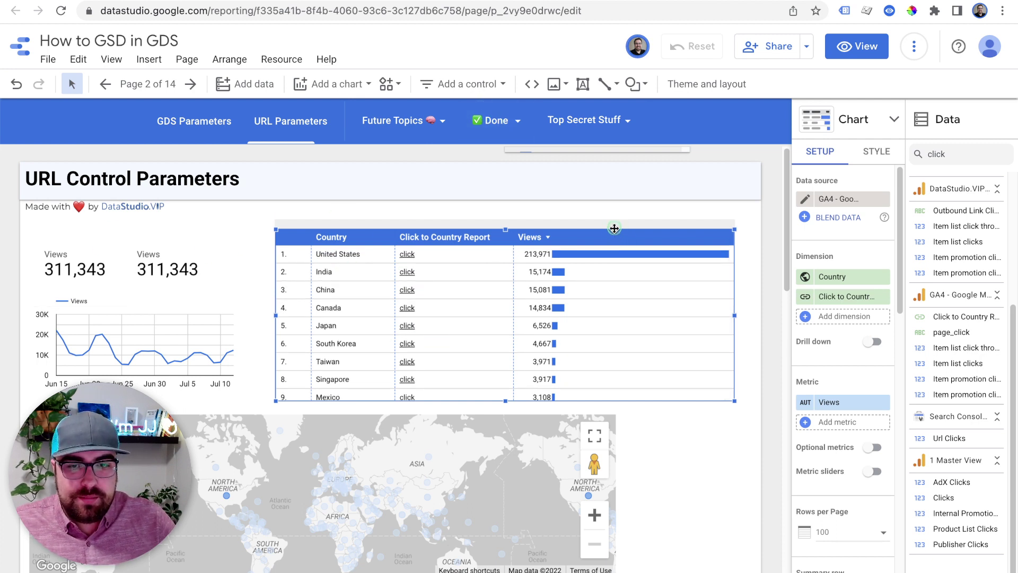
pyautogui.hotkey('ctrl', 'd')
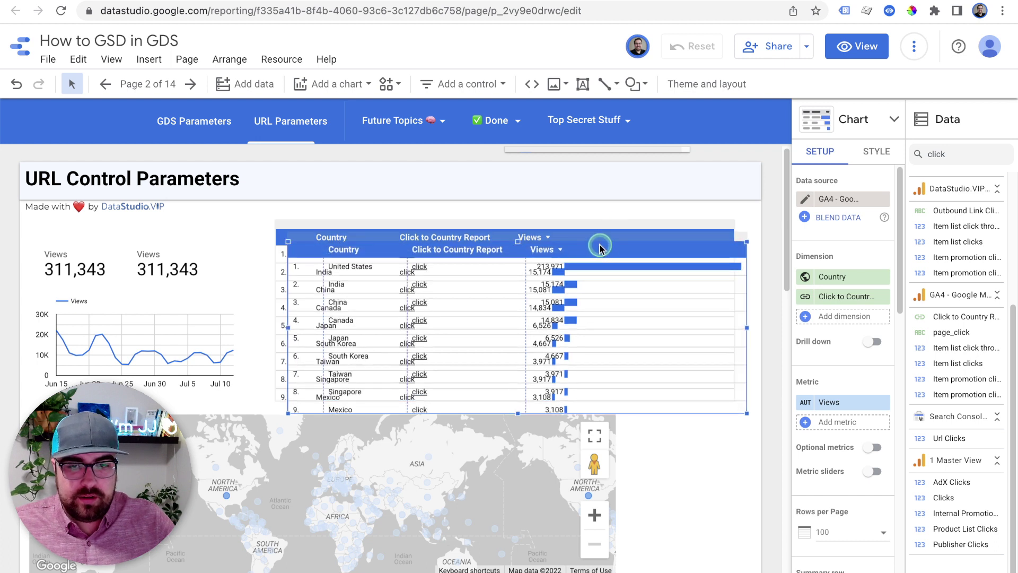
pyautogui.moveTo(599, 240); pyautogui.dragTo(340, 207)
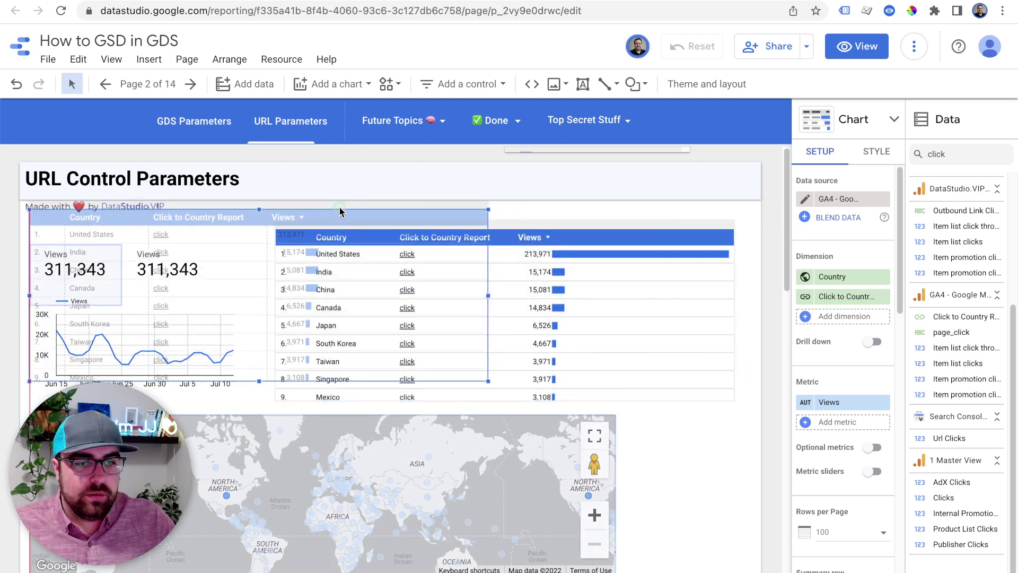
pyautogui.click(878, 154)
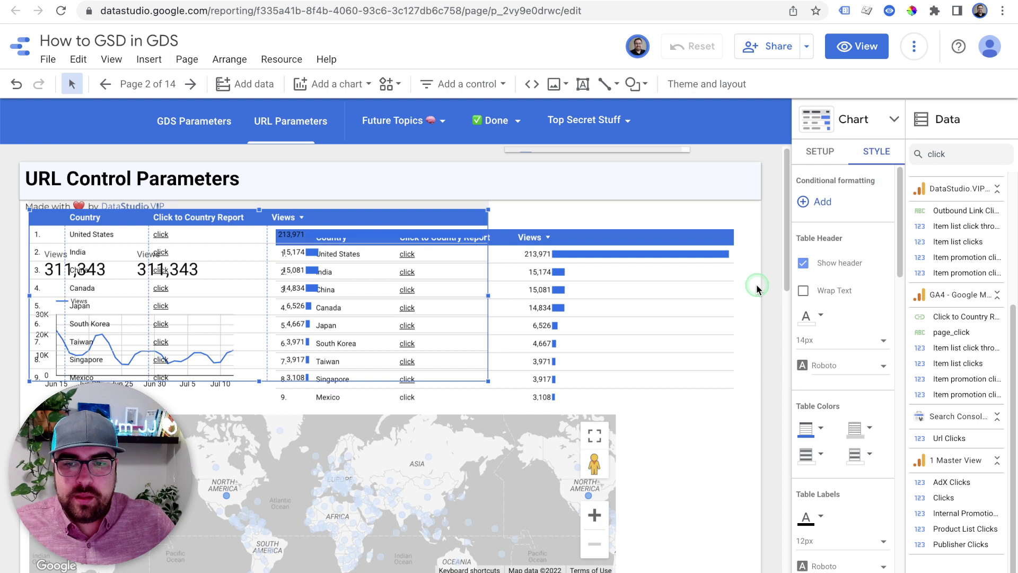
pyautogui.click(804, 263)
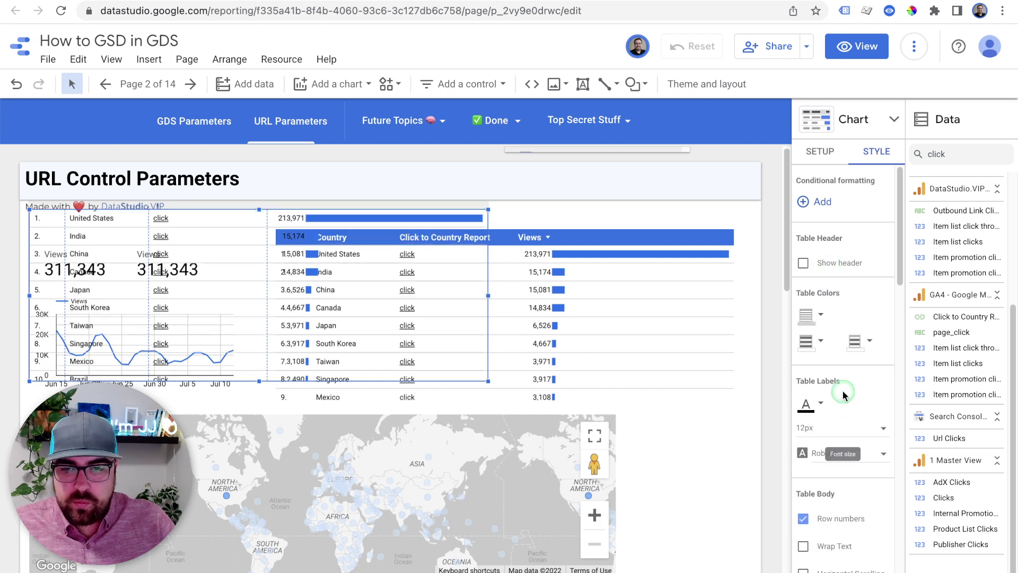
pyautogui.scroll(-1, 844, 395)
pyautogui.click(847, 502)
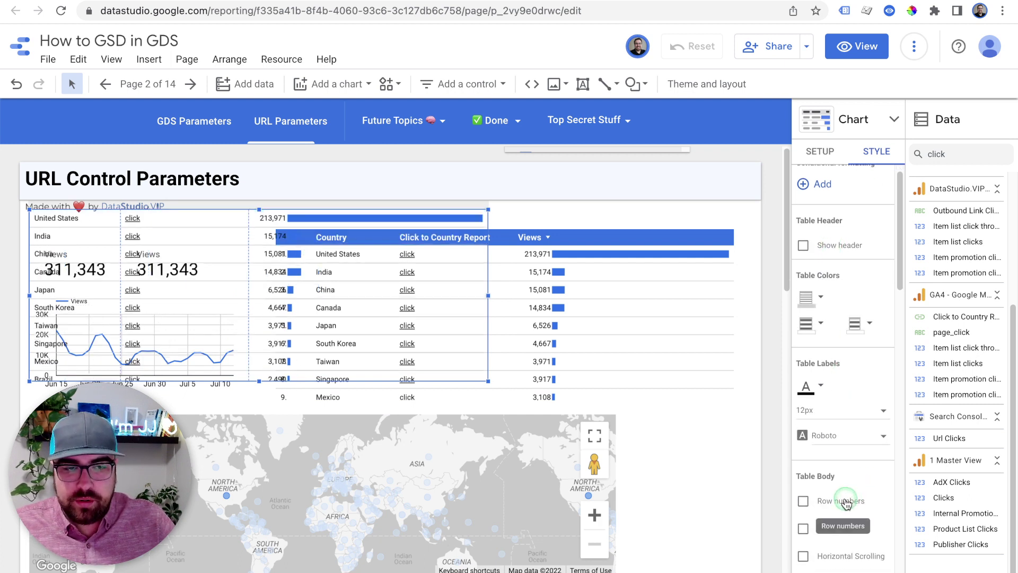
pyautogui.scroll(-3, 843, 451)
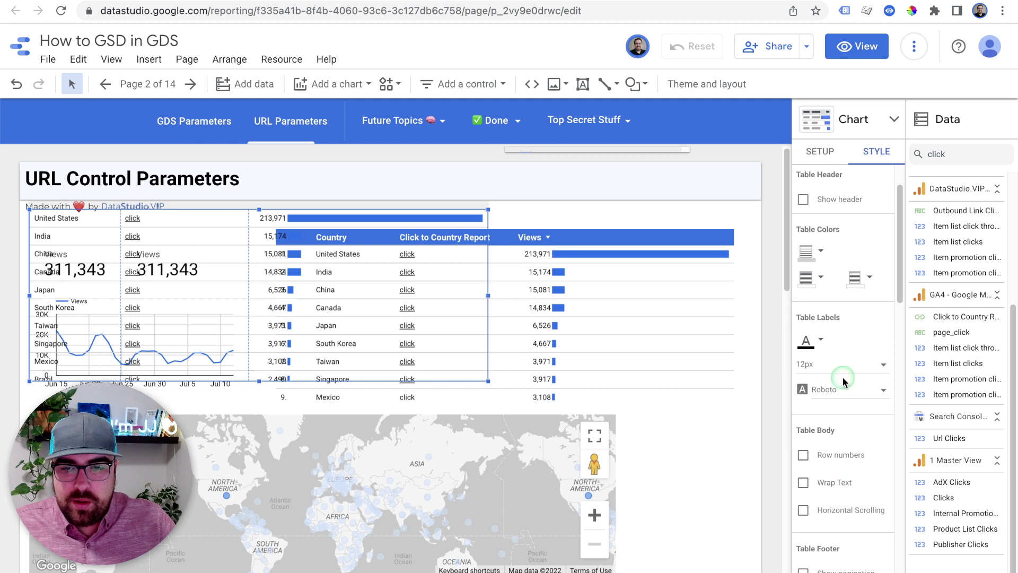
# Make the copy's cell borders transparent and review its odd and even row colours
pyautogui.click(811, 253)
pyautogui.click(949, 287)
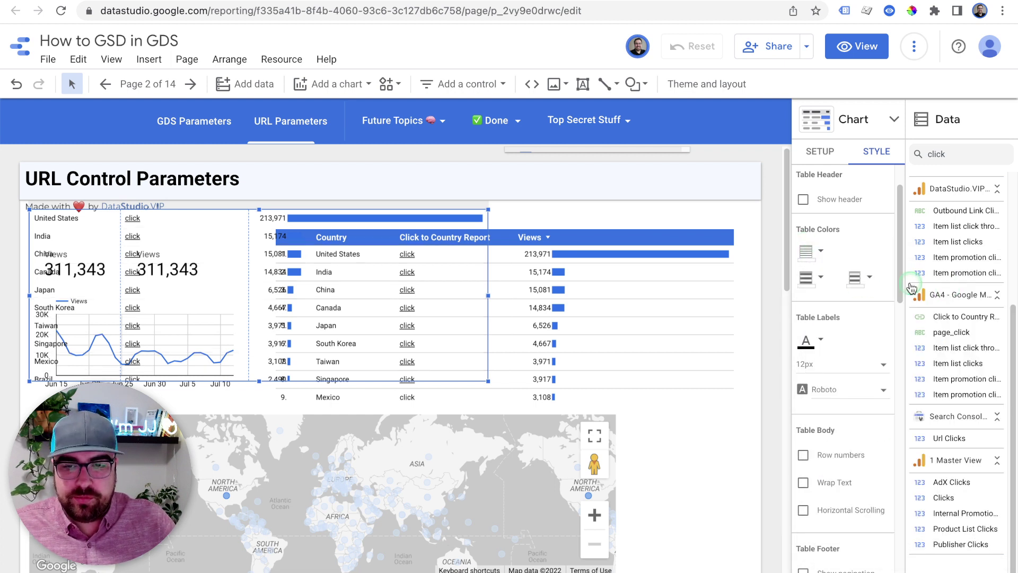
pyautogui.click(802, 287)
pyautogui.click(857, 278)
pyautogui.click(857, 278)
pyautogui.click(865, 290)
pyautogui.click(864, 286)
pyautogui.click(865, 285)
pyautogui.scroll(-5, 870, 391)
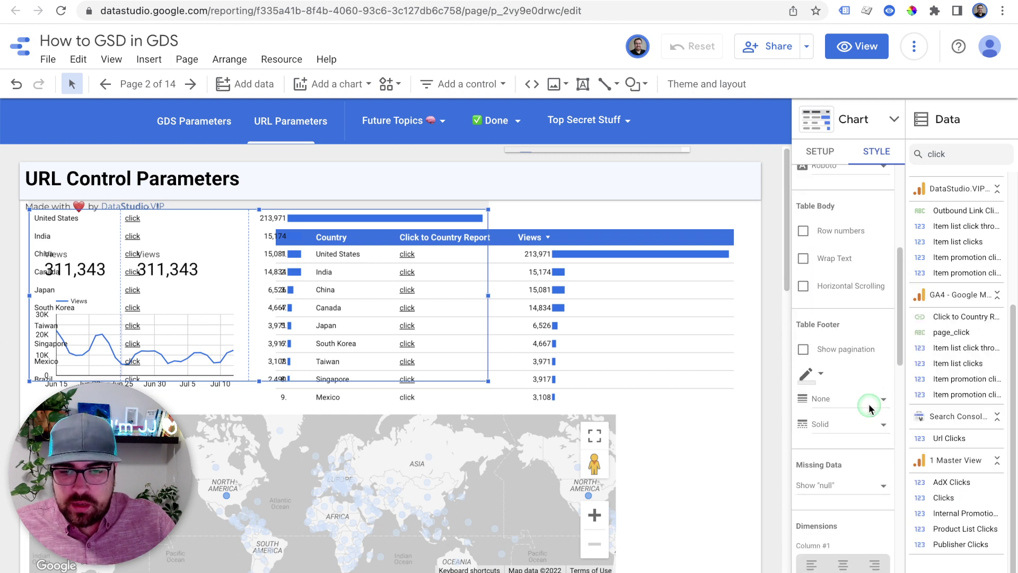
pyautogui.scroll(-5, 870, 409)
pyautogui.scroll(10, 870, 409)
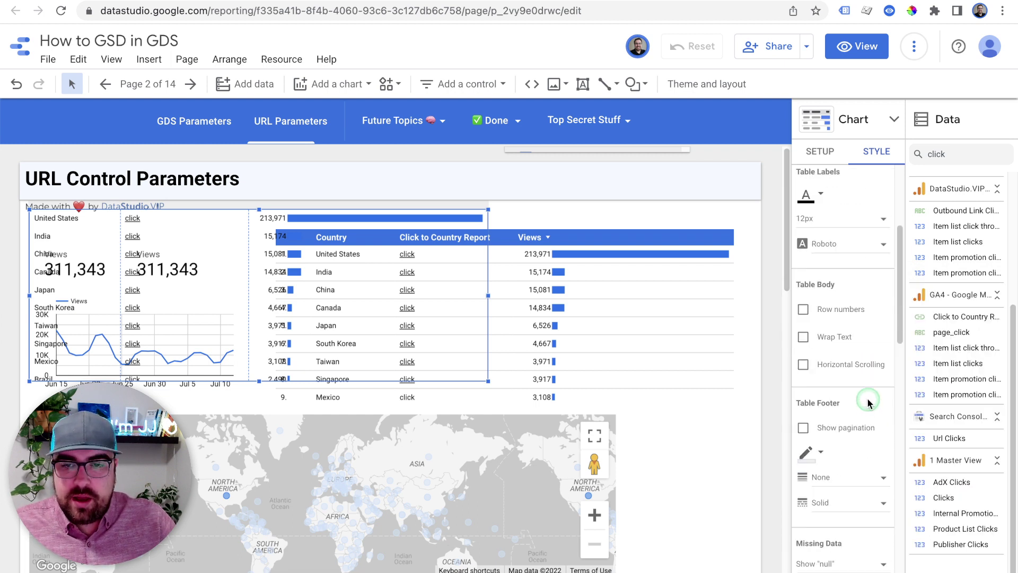
# Limit the copy to 1 row per page, drop the link and Views fields, and sort by Views
pyautogui.click(819, 160)
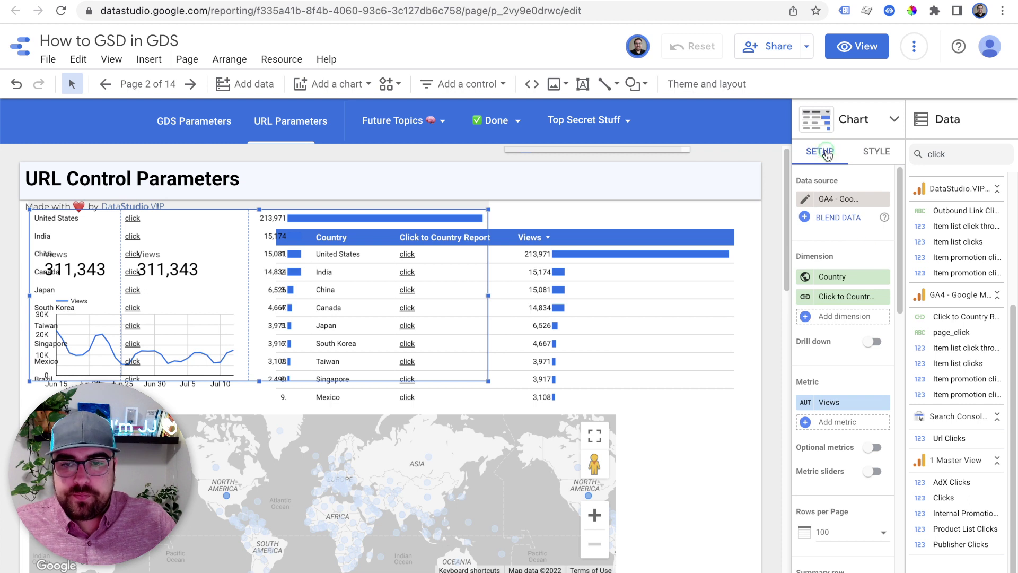
pyautogui.scroll(-1, 863, 443)
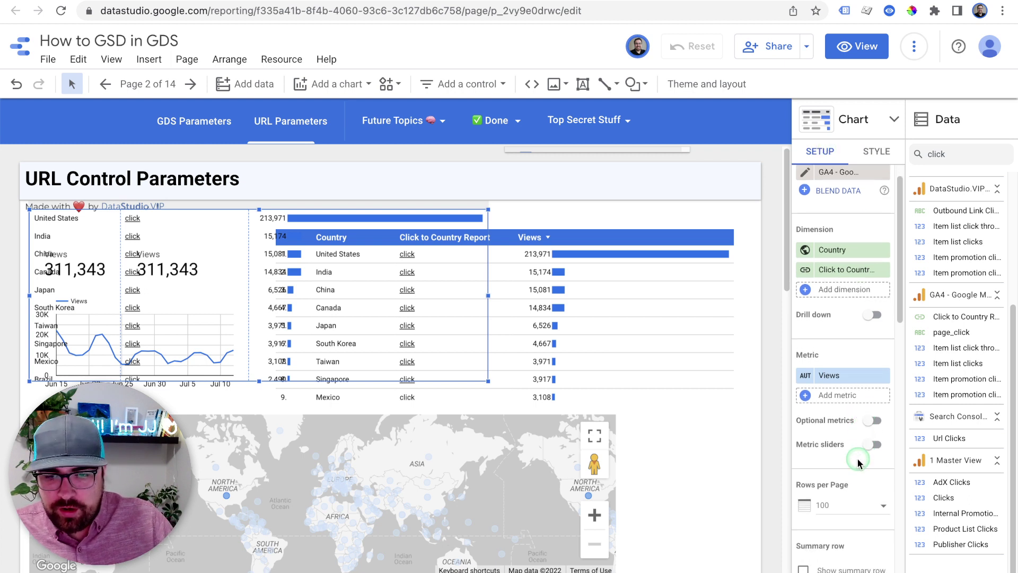
pyautogui.click(854, 510)
pyautogui.click(840, 367)
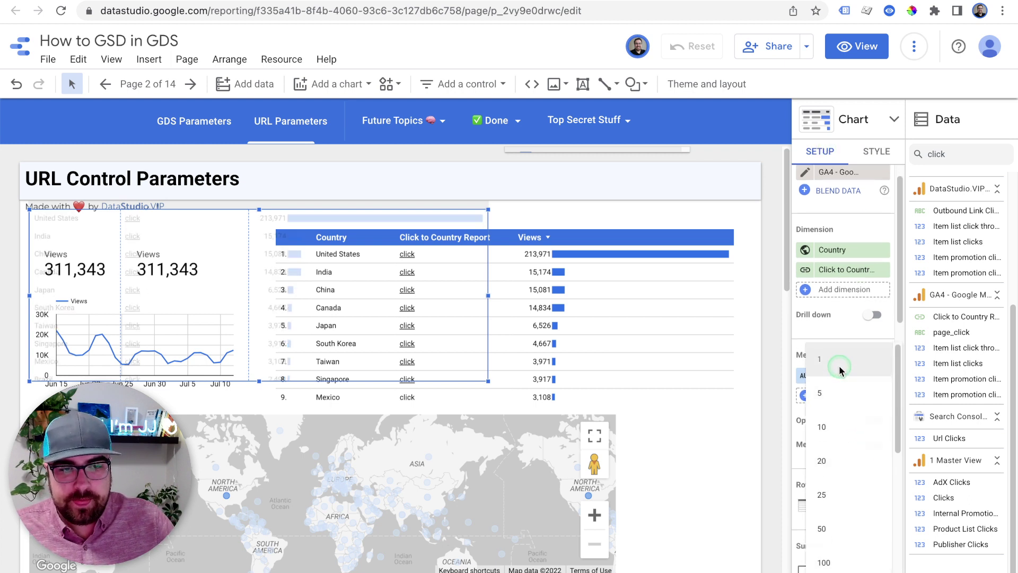
pyautogui.click(884, 270)
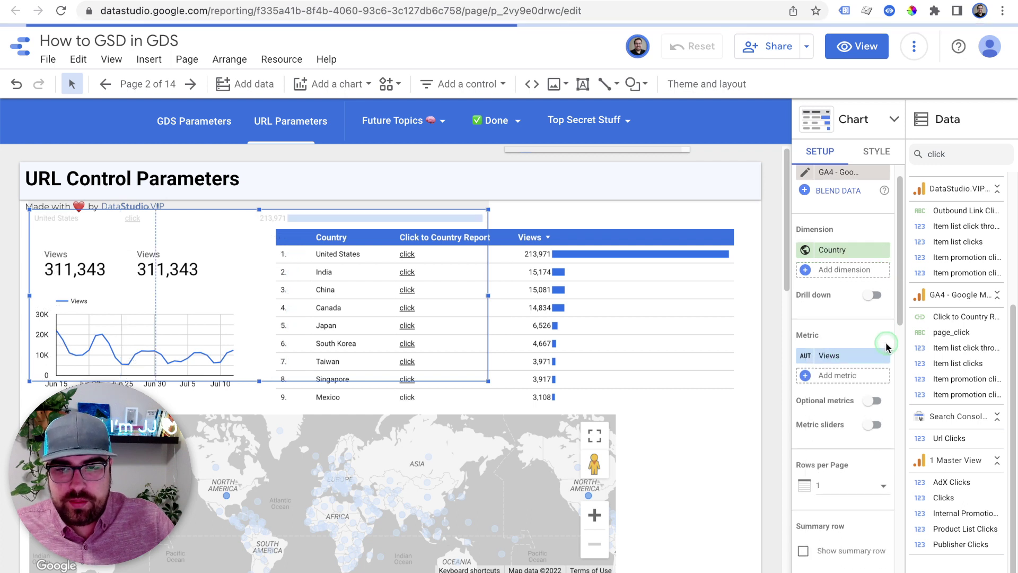
pyautogui.click(885, 347)
pyautogui.scroll(-6, 874, 381)
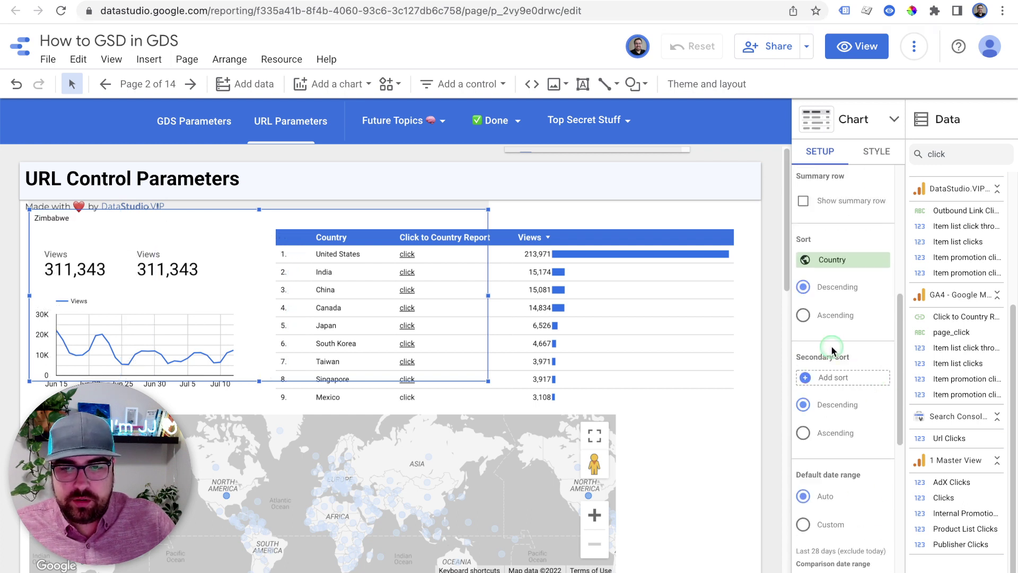
pyautogui.click(831, 262)
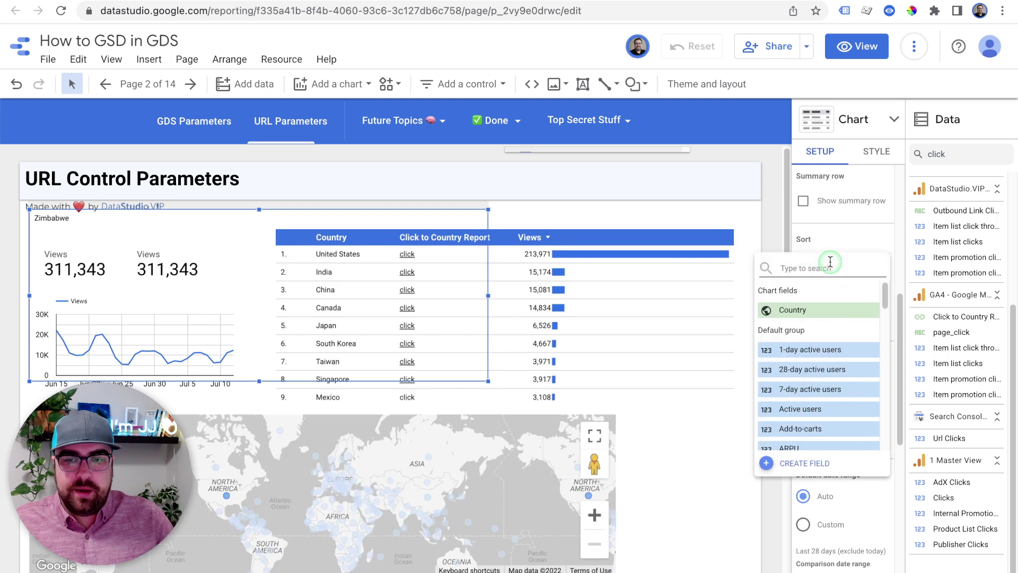
pyautogui.write('views')
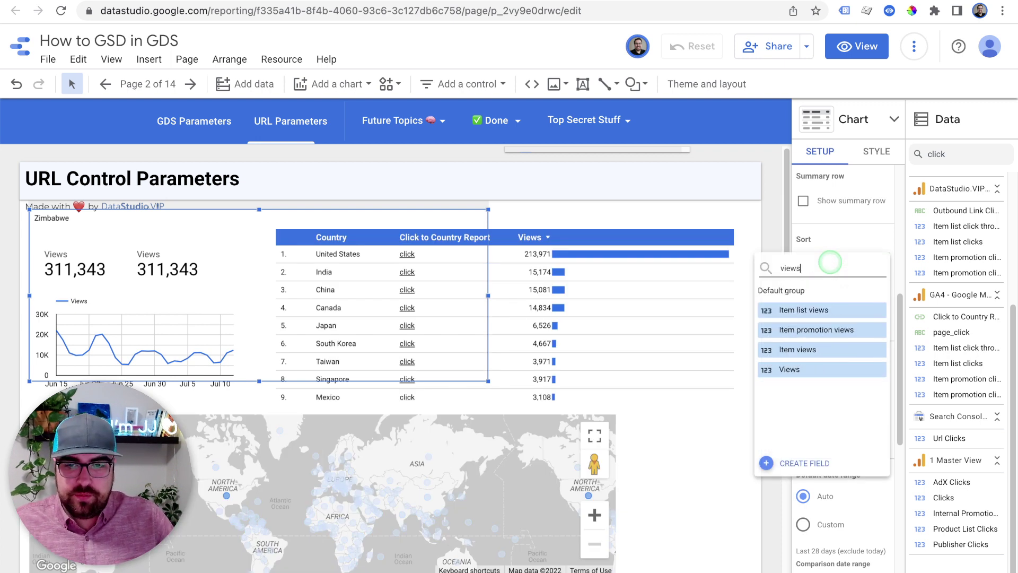
pyautogui.click(827, 369)
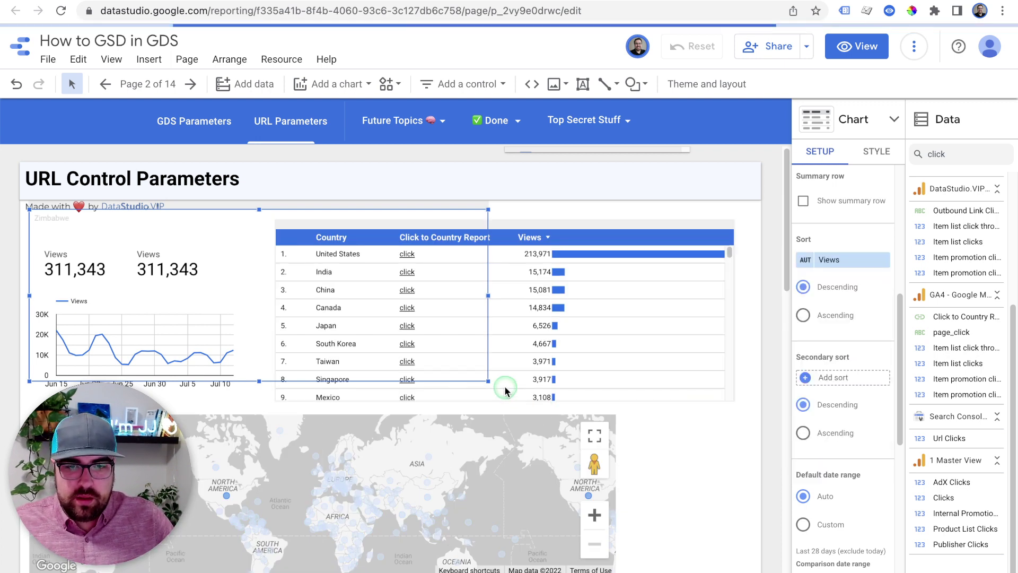
# Shrink the copy into a 24px 'United States' title box and nudge the link table up
pyautogui.moveTo(488, 381); pyautogui.dragTo(208, 244)
pyautogui.click(877, 151)
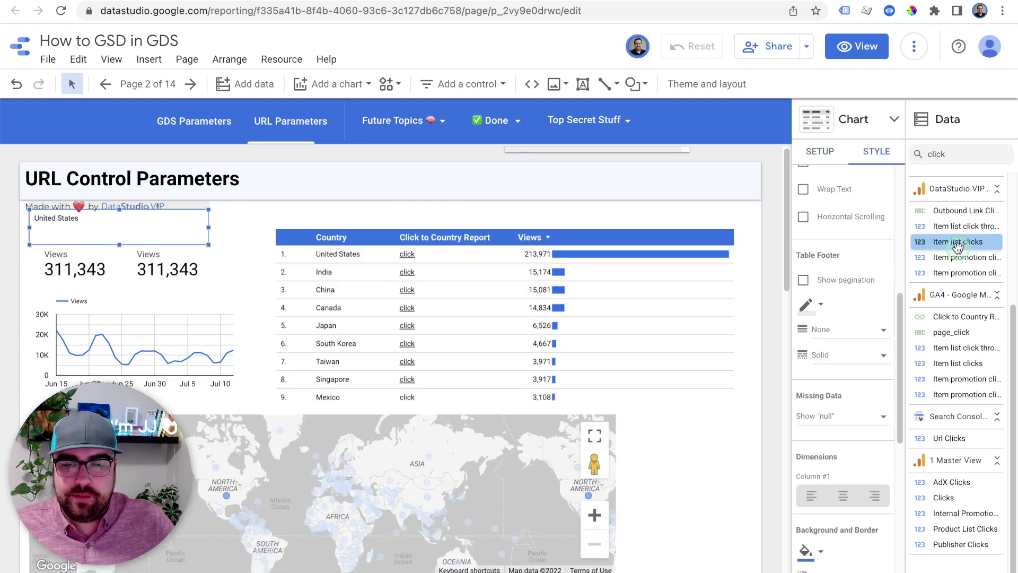
pyautogui.scroll(6, 858, 366)
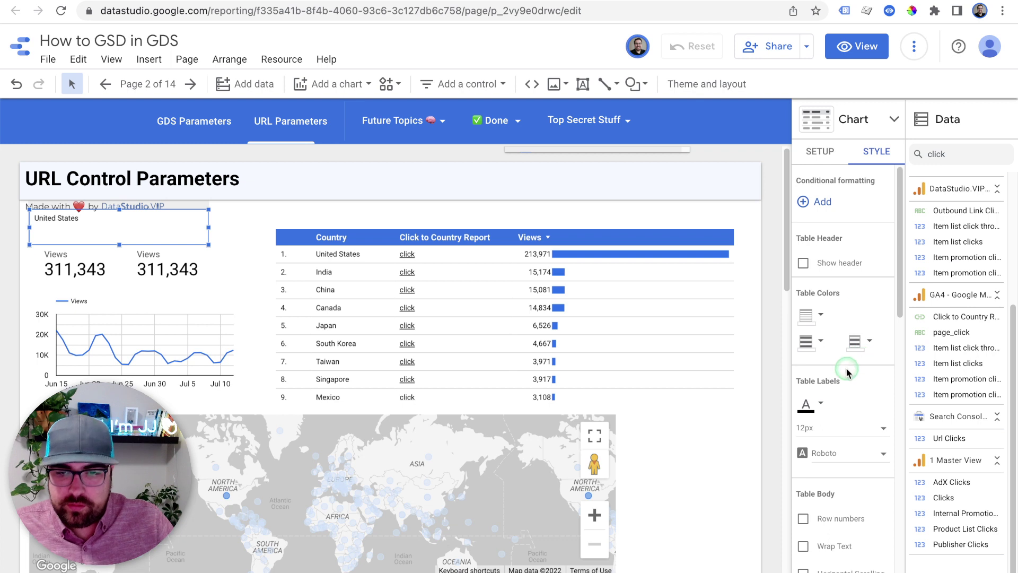
pyautogui.click(827, 427)
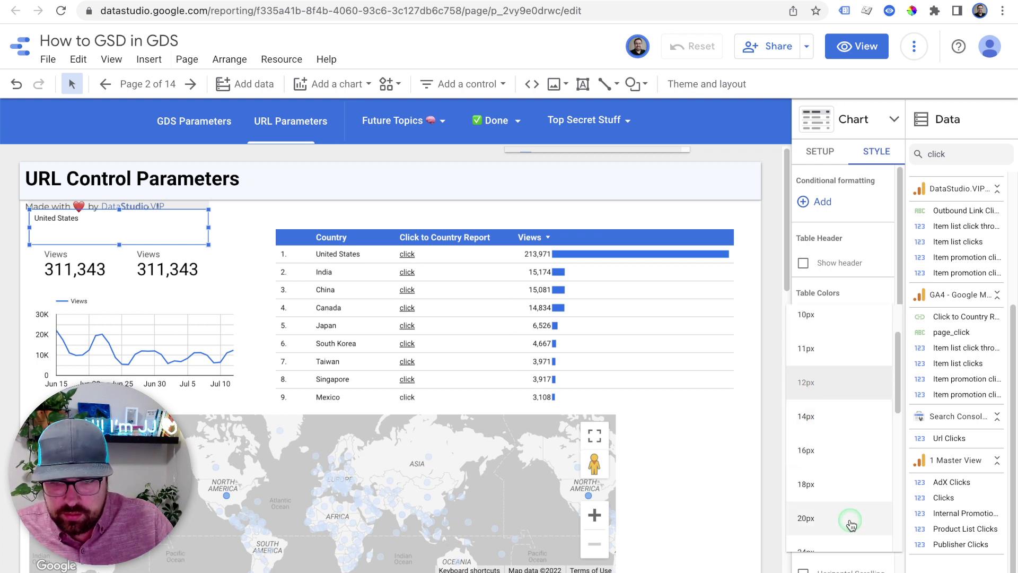
pyautogui.scroll(-1, 849, 525)
pyautogui.click(846, 535)
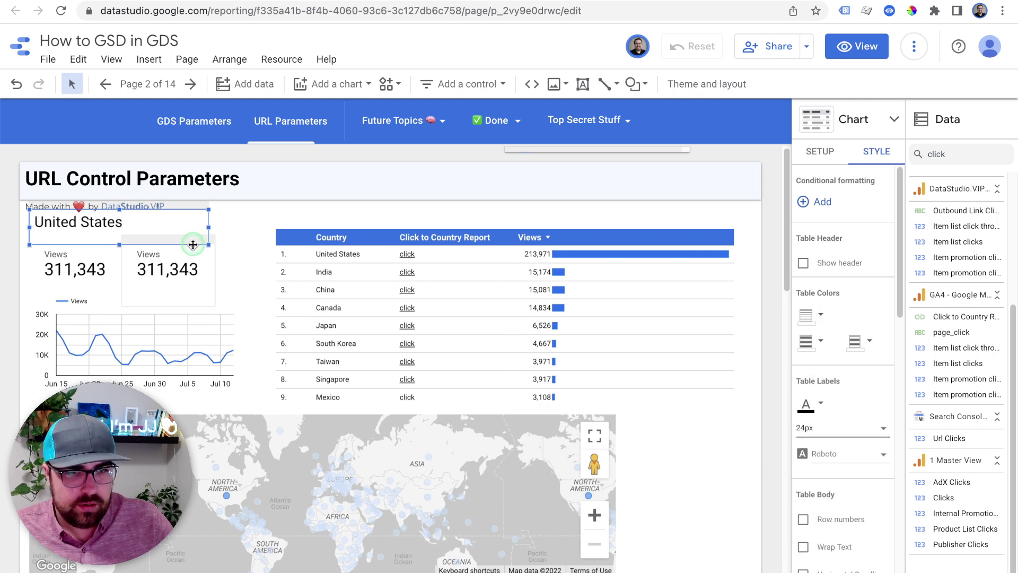
pyautogui.moveTo(185, 208); pyautogui.dragTo(181, 220)
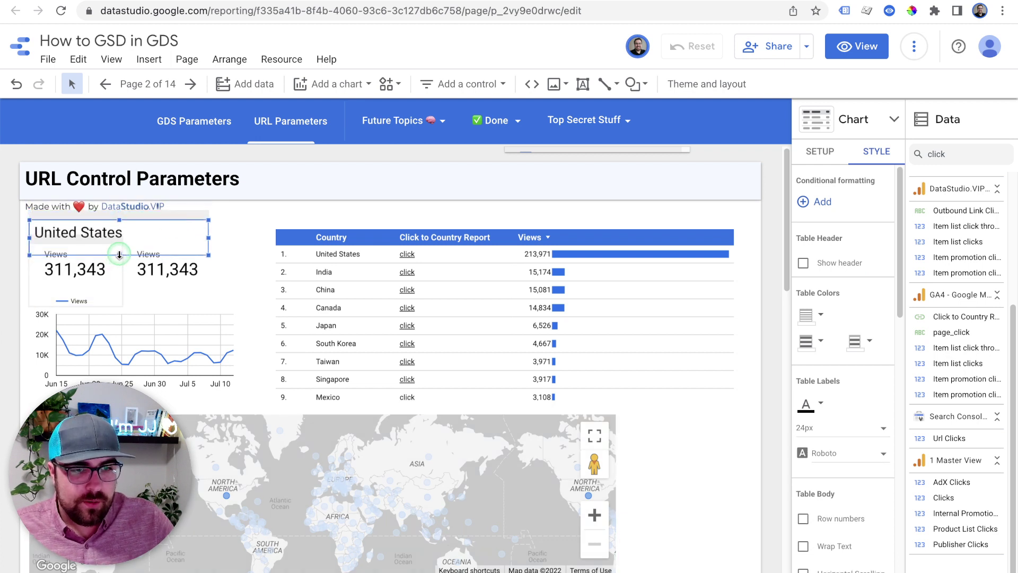
pyautogui.moveTo(119, 255); pyautogui.dragTo(119, 244)
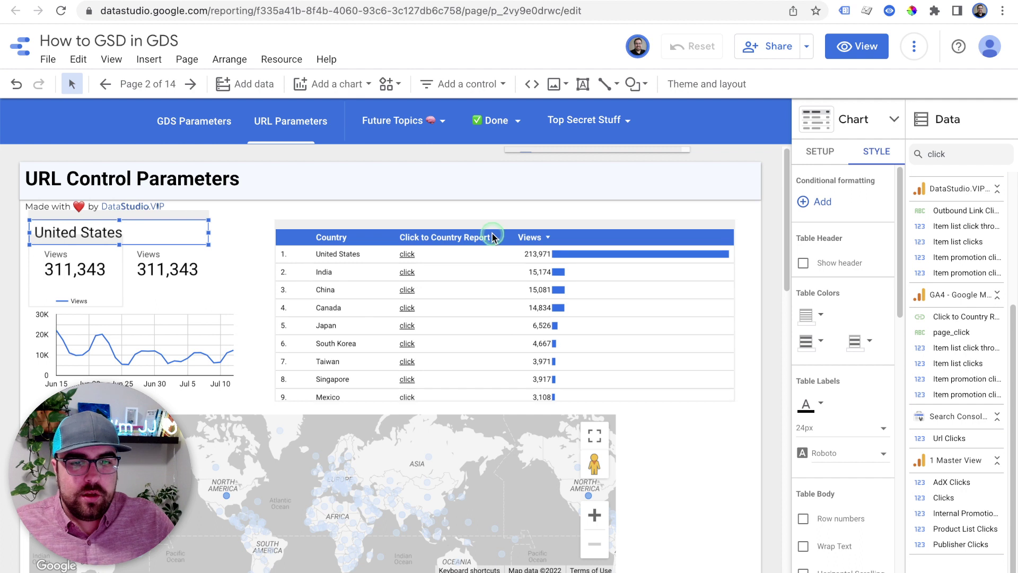
pyautogui.moveTo(488, 226); pyautogui.dragTo(479, 209)
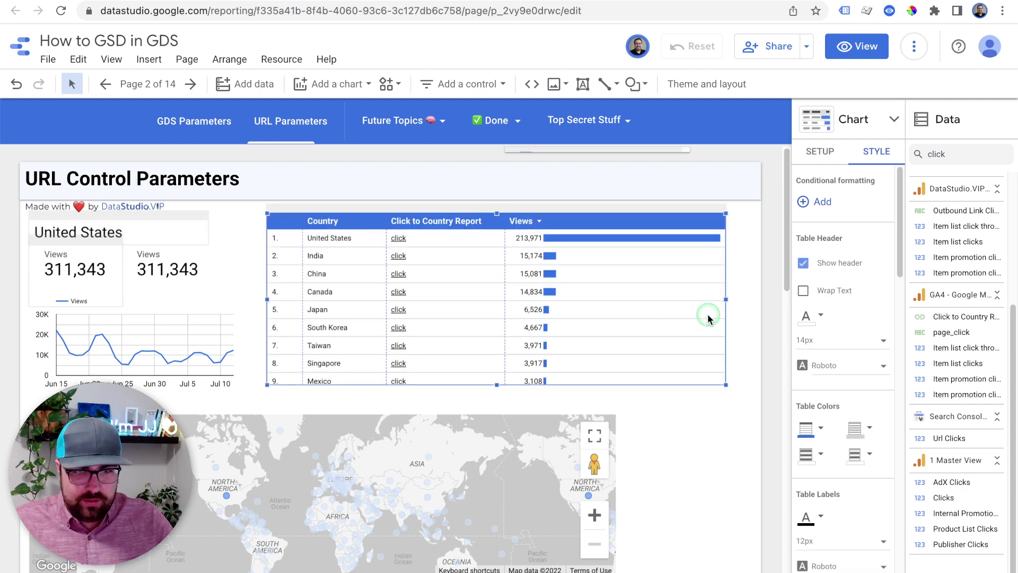
# Add a new page placed above URL Parameters and name it CountyrAdmin
pyautogui.click(870, 186)
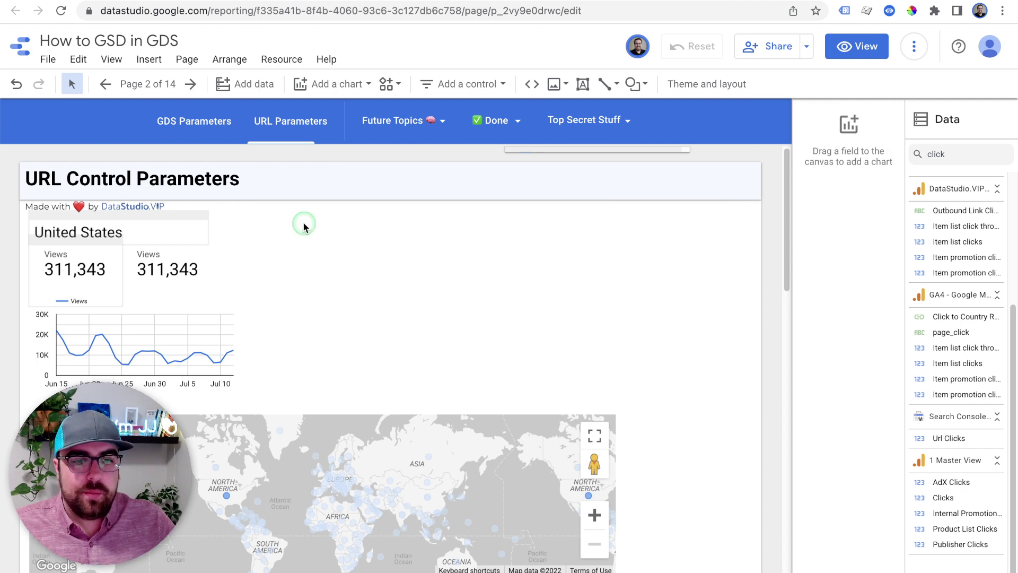
pyautogui.click(148, 83)
pyautogui.click(916, 561)
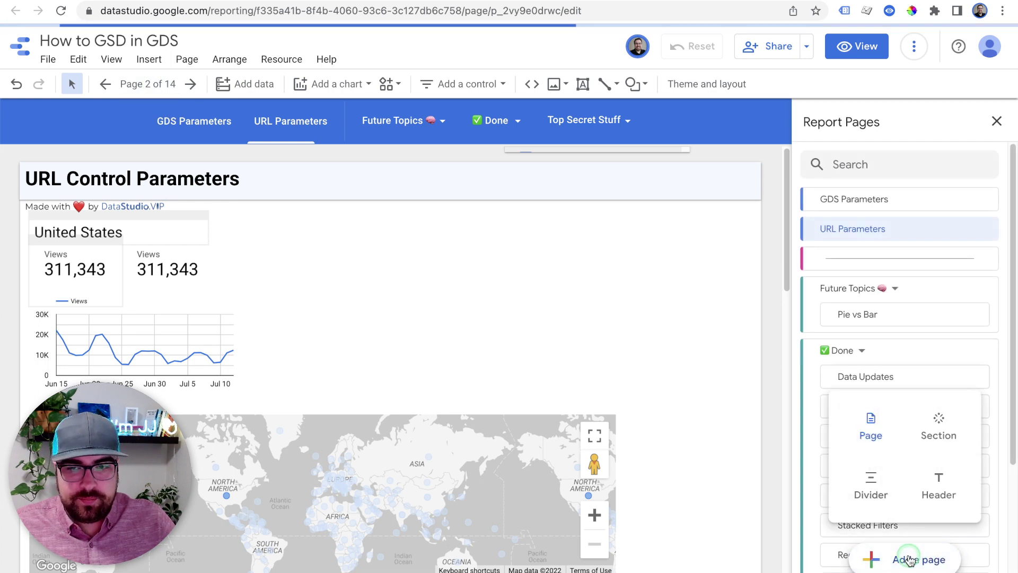
pyautogui.click(871, 424)
pyautogui.click(828, 255)
pyautogui.click(801, 260)
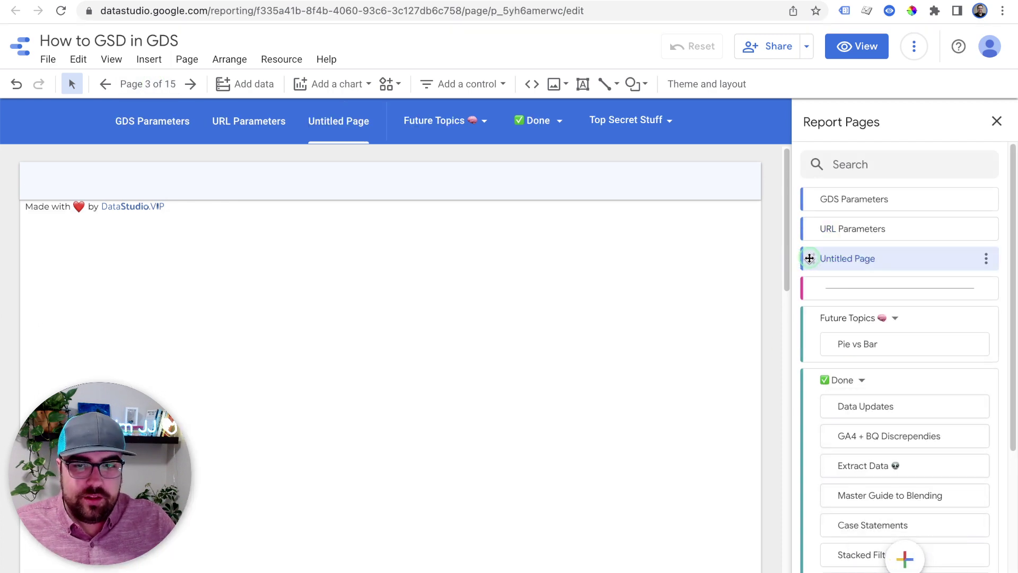
pyautogui.moveTo(810, 258); pyautogui.dragTo(825, 226)
pyautogui.click(976, 233)
pyautogui.click(968, 237)
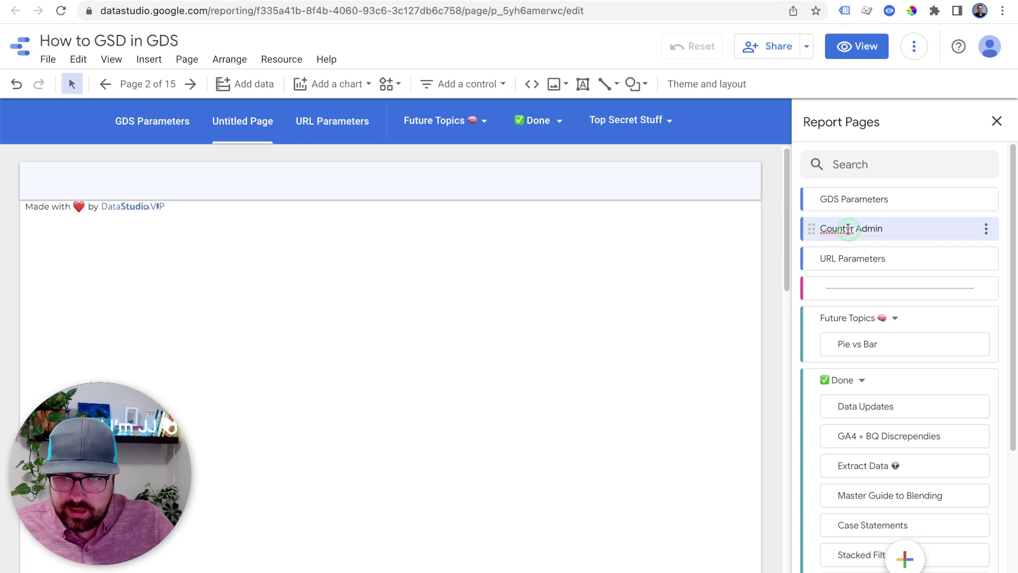
pyautogui.click(483, 255)
# Paste the country link table onto CountyrAdmin, enlarge and centre it, and fit the columns
pyautogui.hotkey('ctrl', 'v')
pyautogui.click(501, 215)
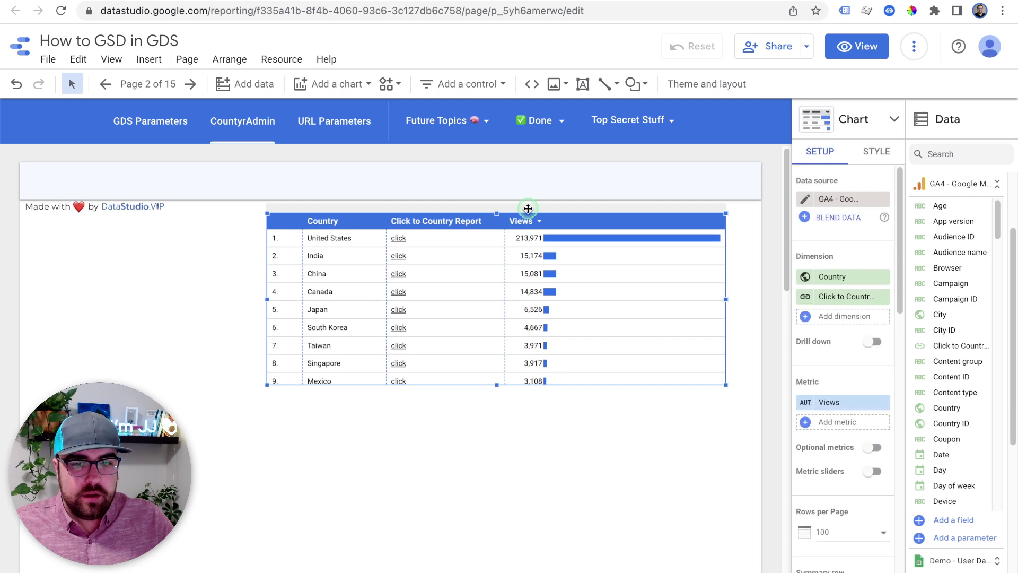
pyautogui.moveTo(525, 218); pyautogui.dragTo(393, 237)
pyautogui.moveTo(593, 405); pyautogui.dragTo(695, 457)
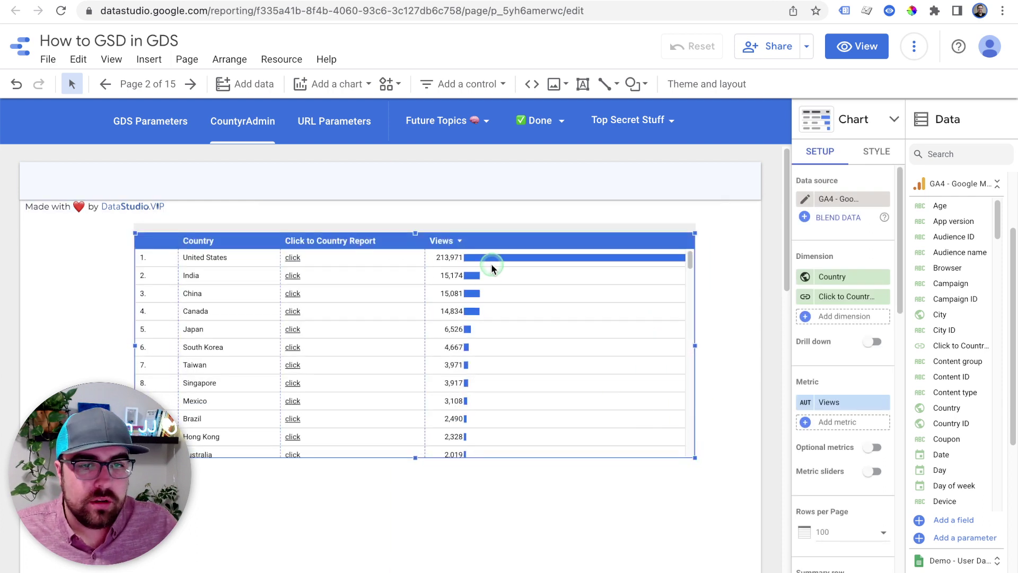
pyautogui.moveTo(380, 228); pyautogui.dragTo(400, 229)
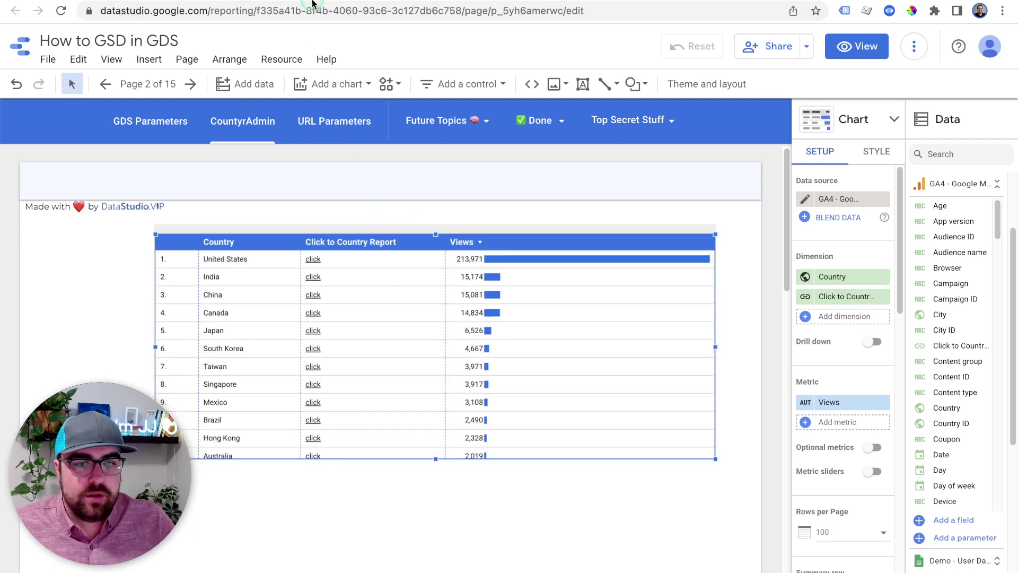
pyautogui.doubleClick(300, 335)
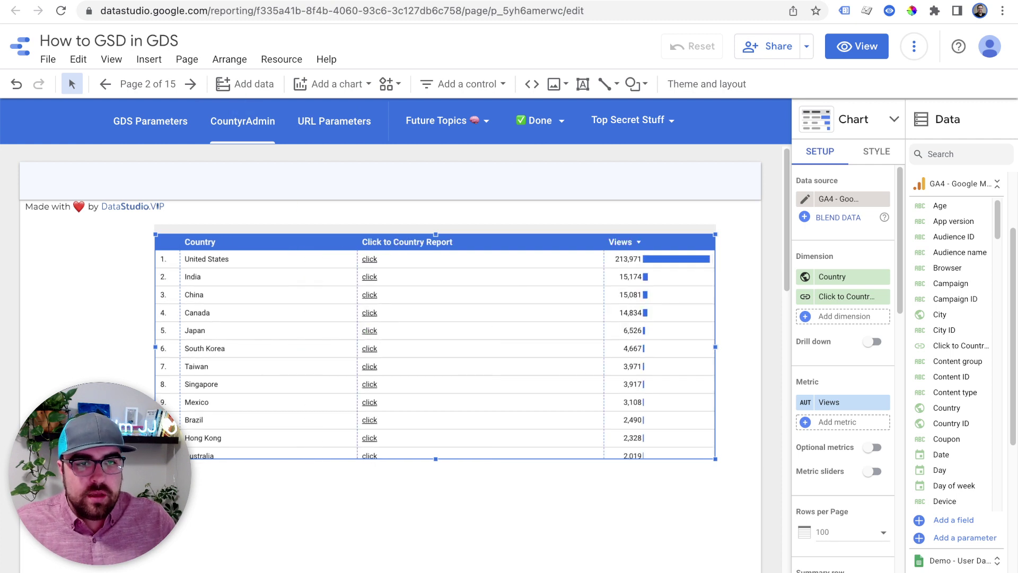
pyautogui.click(857, 47)
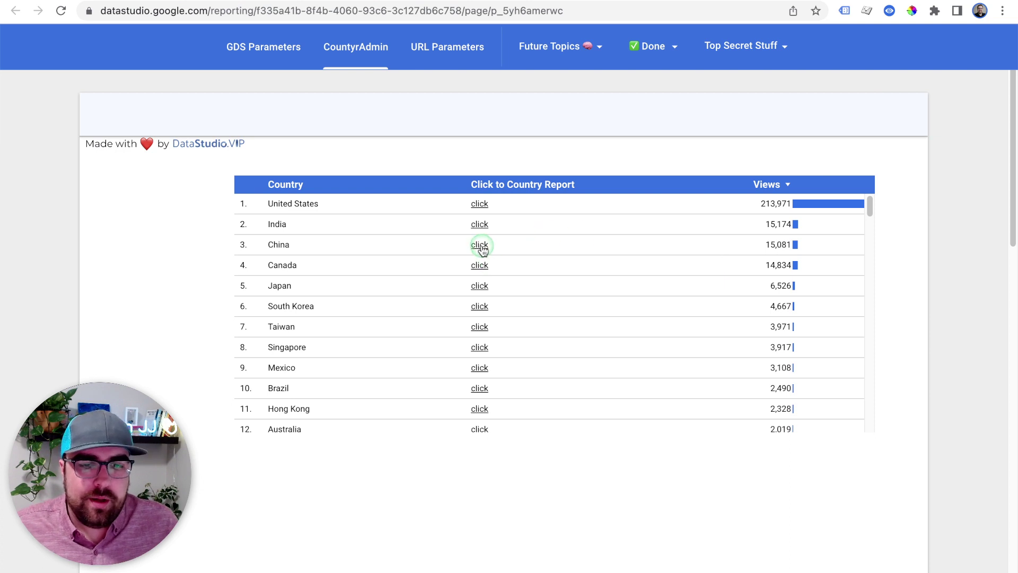
pyautogui.click(480, 246)
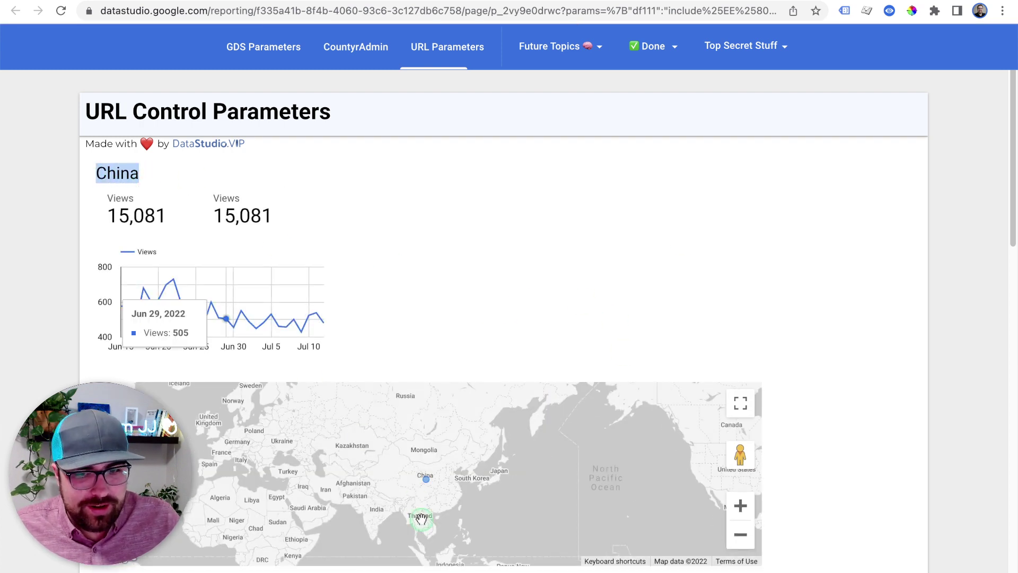
pyautogui.moveTo(190, 285)
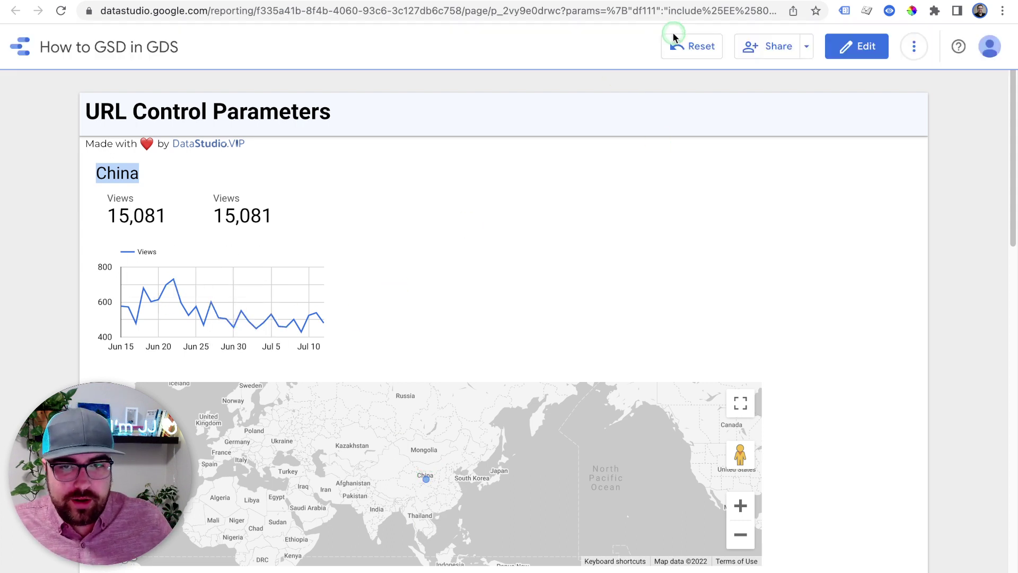
pyautogui.moveTo(138, 63)
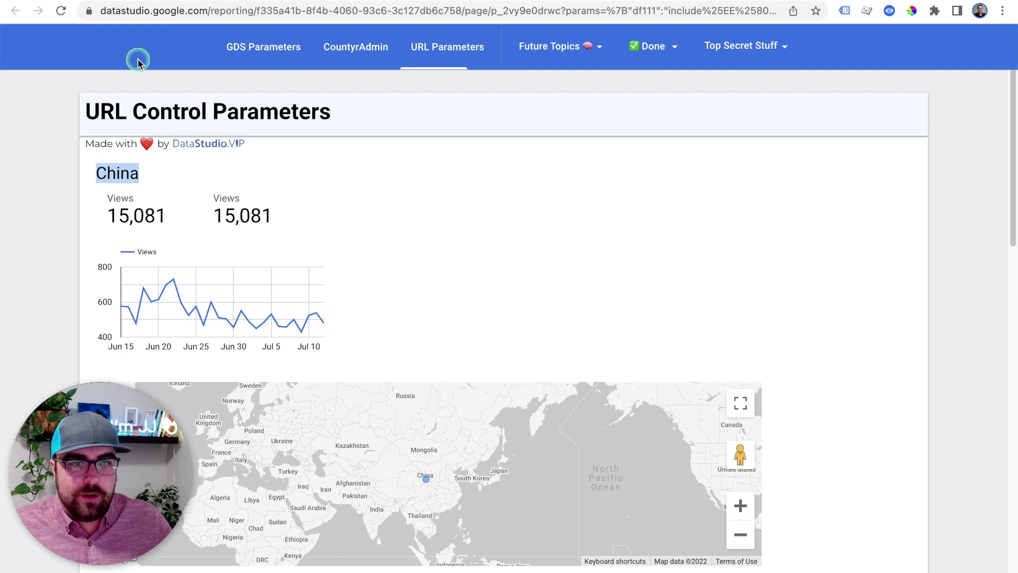
pyautogui.click(345, 56)
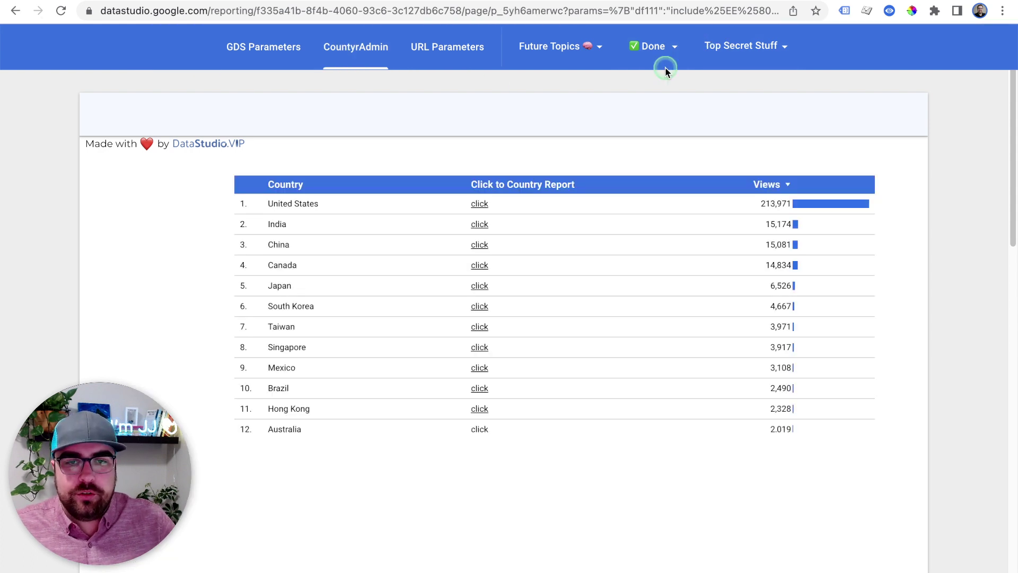
# On the URL Parameters page, add a horizontal bar chart beside the China title and widen it
pyautogui.moveTo(859, 26)
pyautogui.click(857, 45)
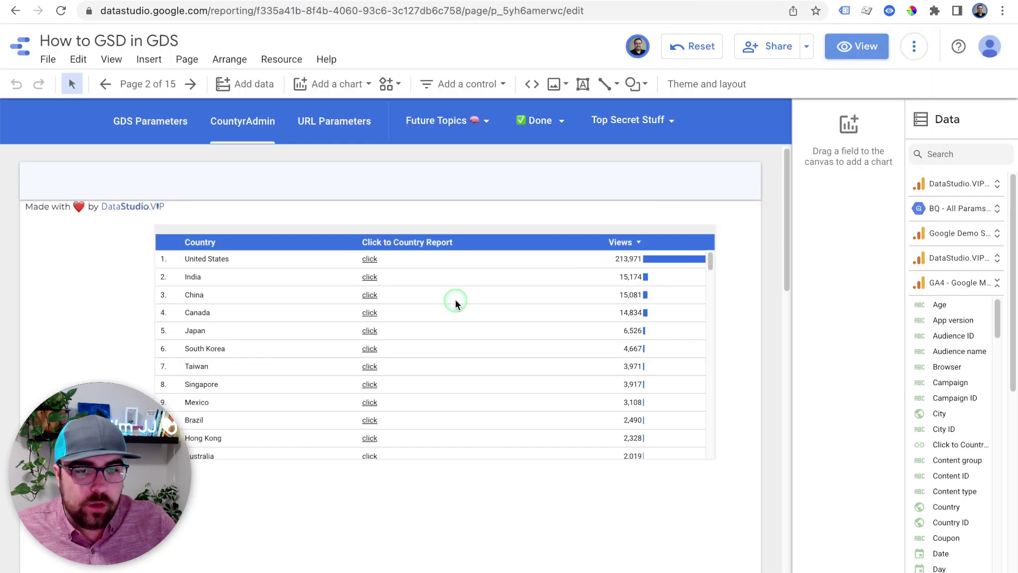
pyautogui.click(451, 301)
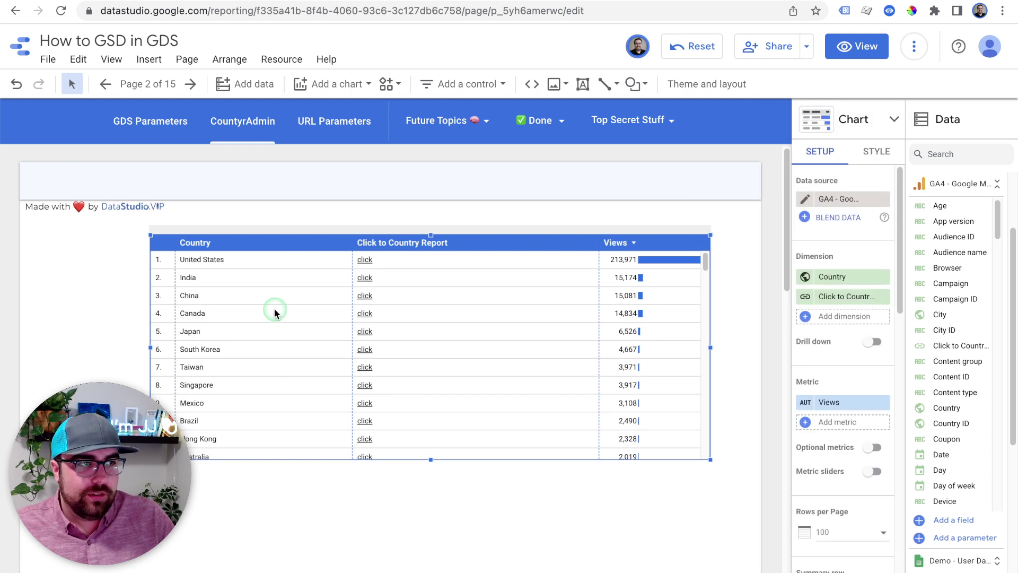
pyautogui.click(313, 120)
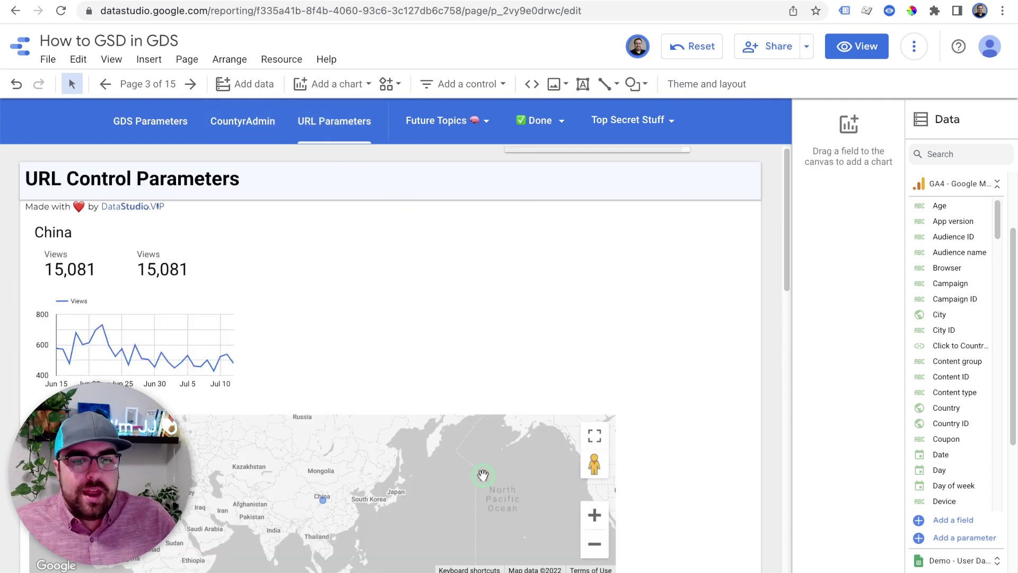
pyautogui.click(360, 86)
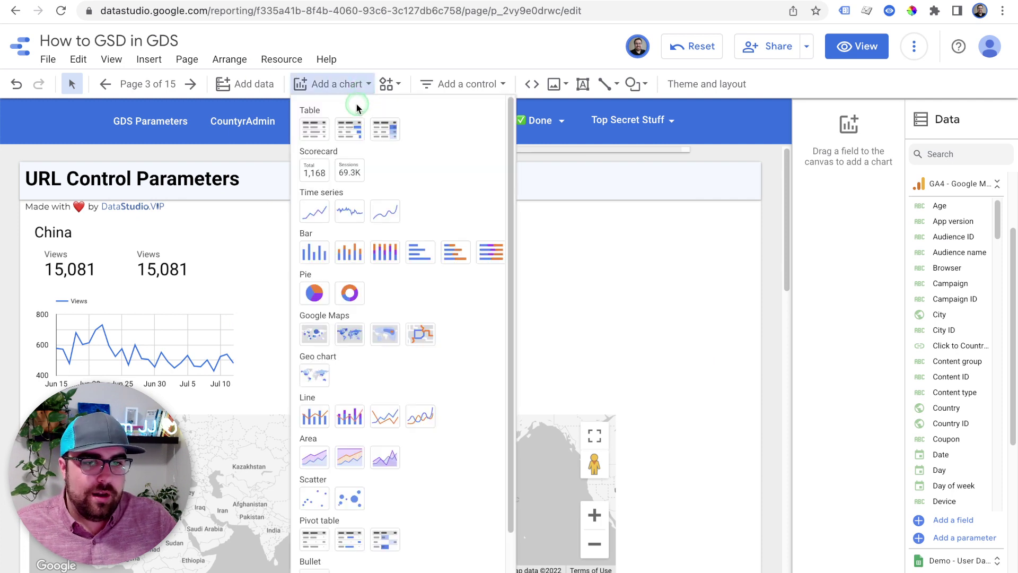
pyautogui.click(419, 255)
pyautogui.click(285, 214)
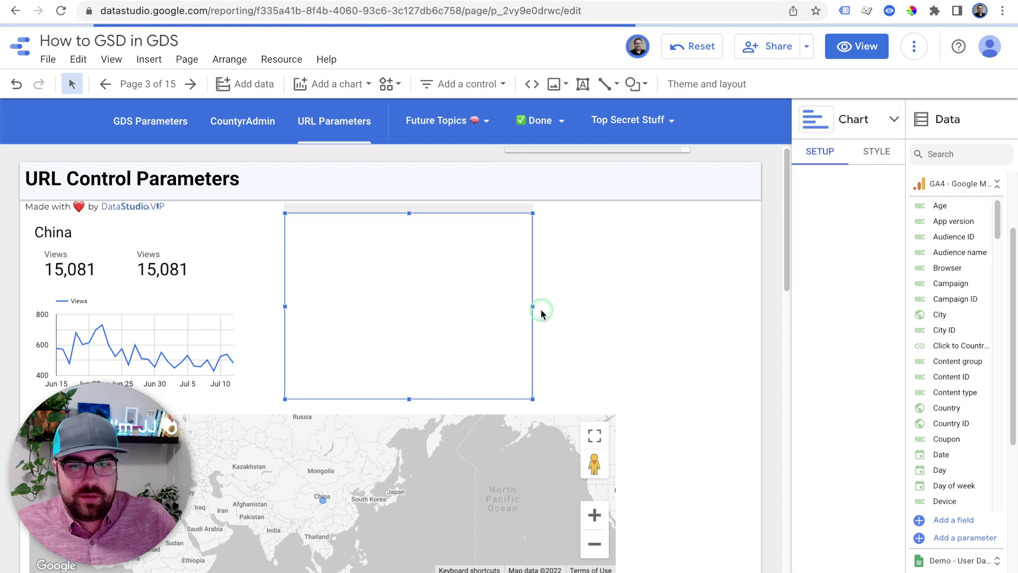
pyautogui.moveTo(533, 306); pyautogui.dragTo(666, 307)
# Set the bar chart's dimension to Session source, widen it further, and widen the map to match
pyautogui.click(846, 276)
pyautogui.write('session s')
pyautogui.click(836, 327)
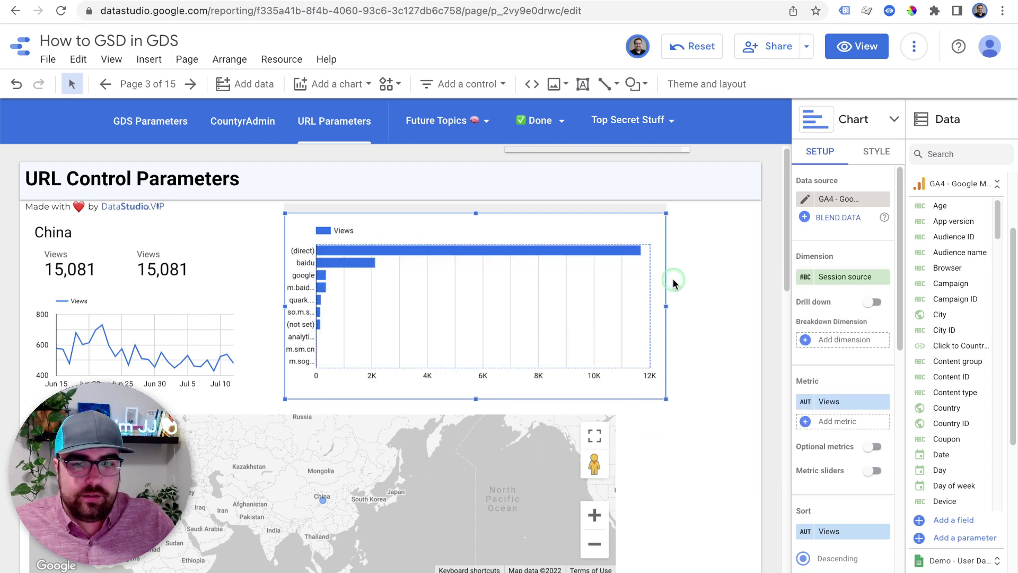
pyautogui.moveTo(667, 306); pyautogui.dragTo(723, 306)
pyautogui.click(512, 419)
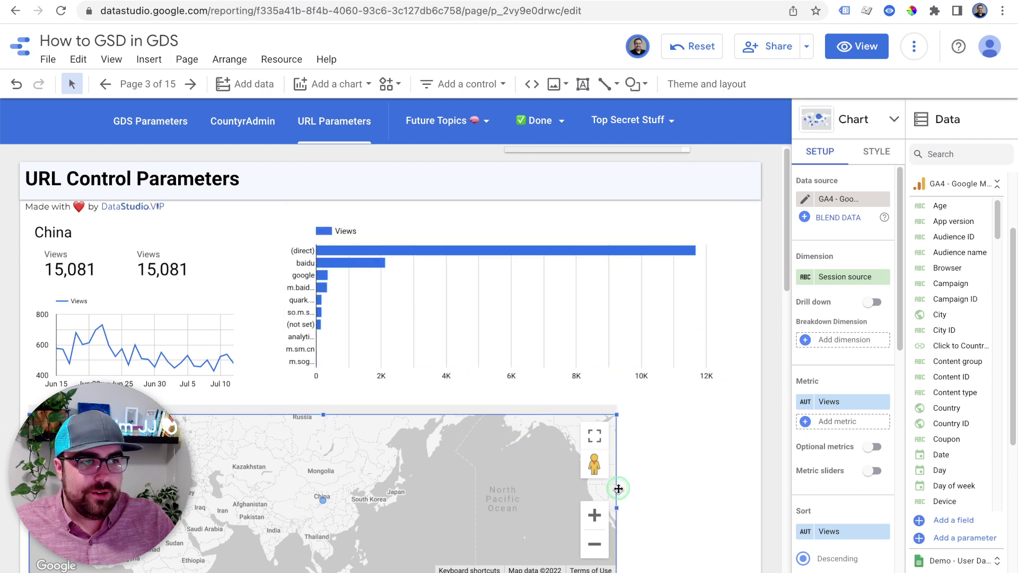
pyautogui.moveTo(617, 507); pyautogui.dragTo(732, 507)
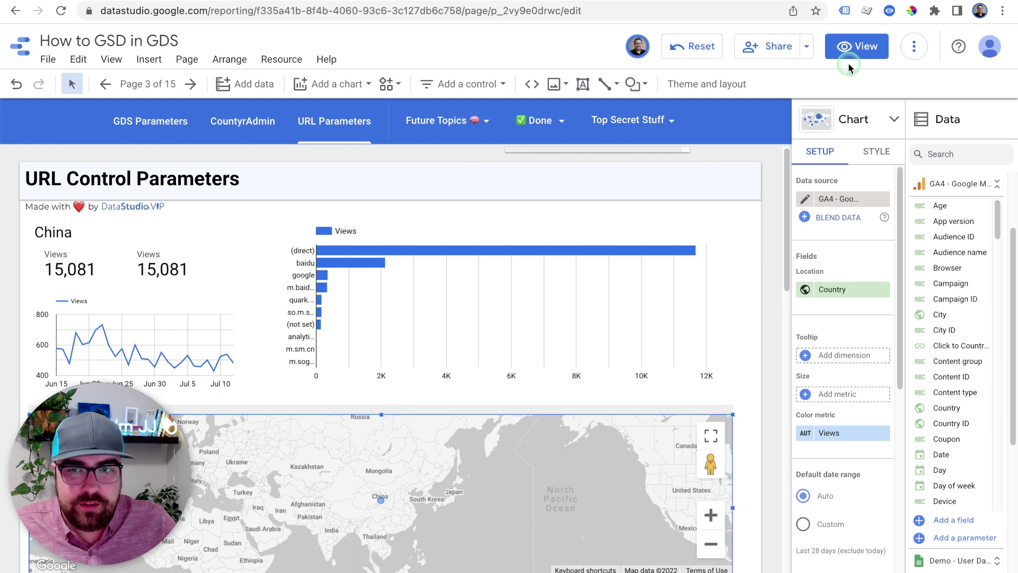
# In view mode, open CountyrAdmin, follow Mexico's 'click' link, then return to CountyrAdmin
pyautogui.click(851, 56)
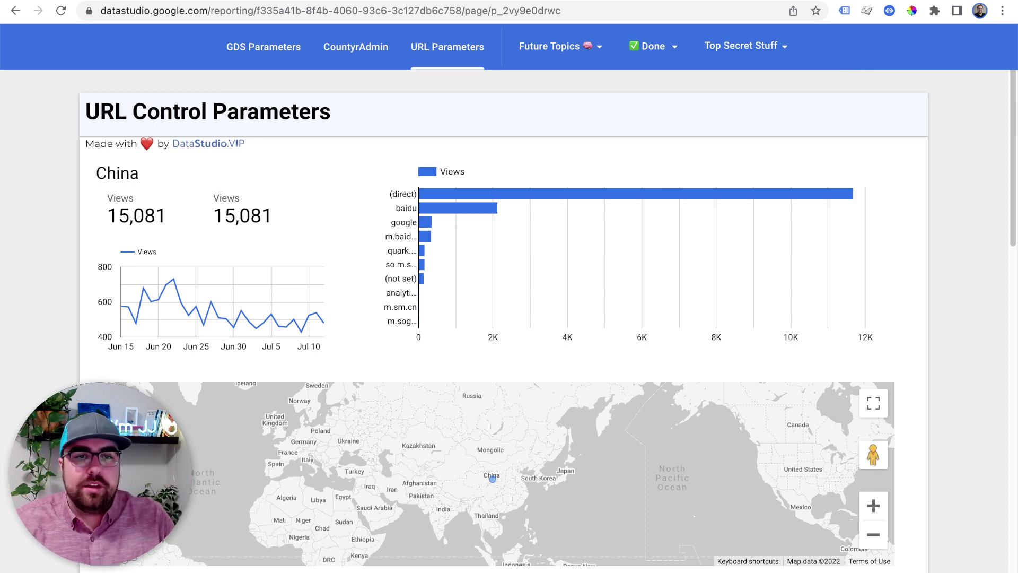
pyautogui.click(372, 48)
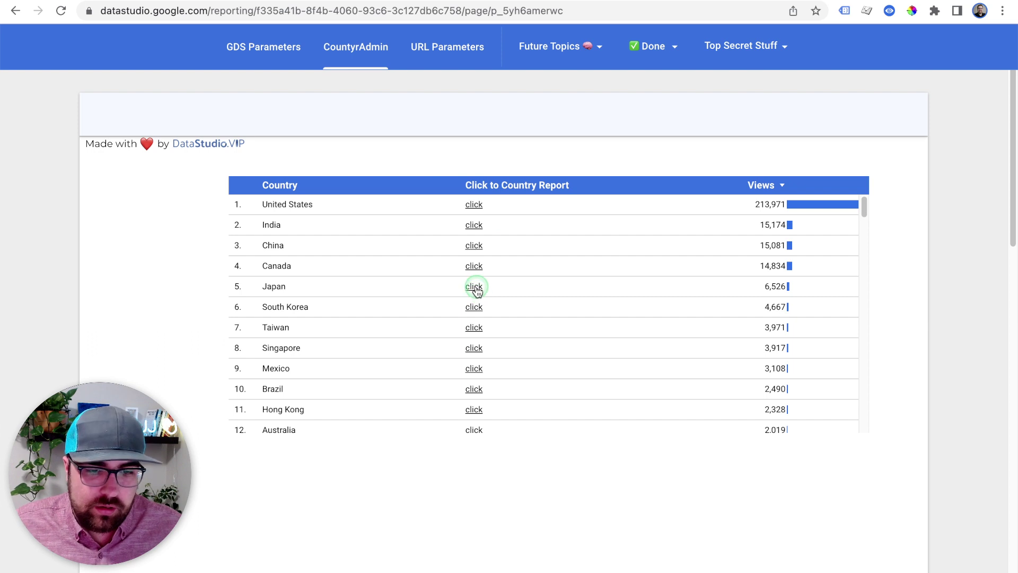
pyautogui.click(472, 368)
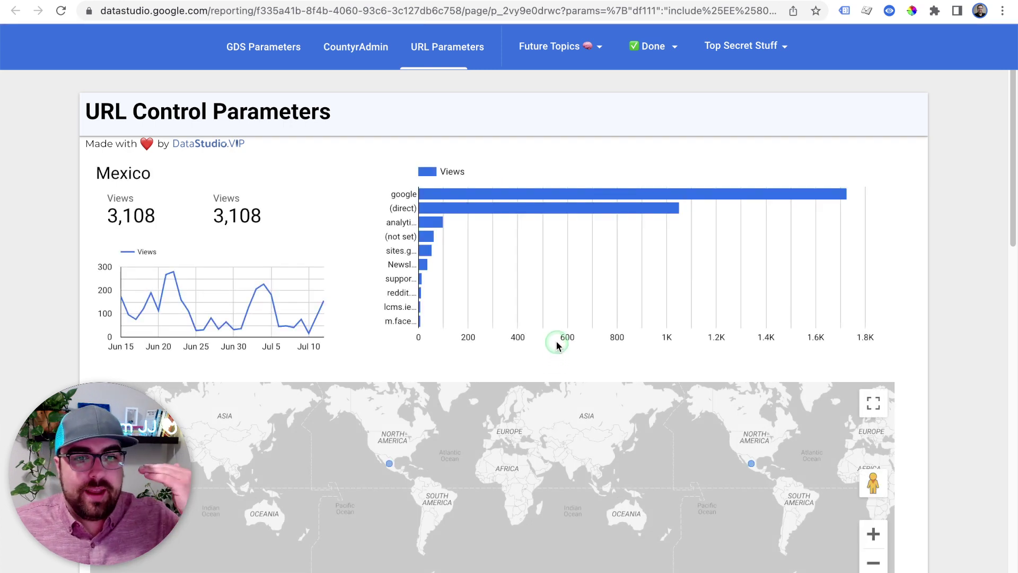
pyautogui.moveTo(483, 208)
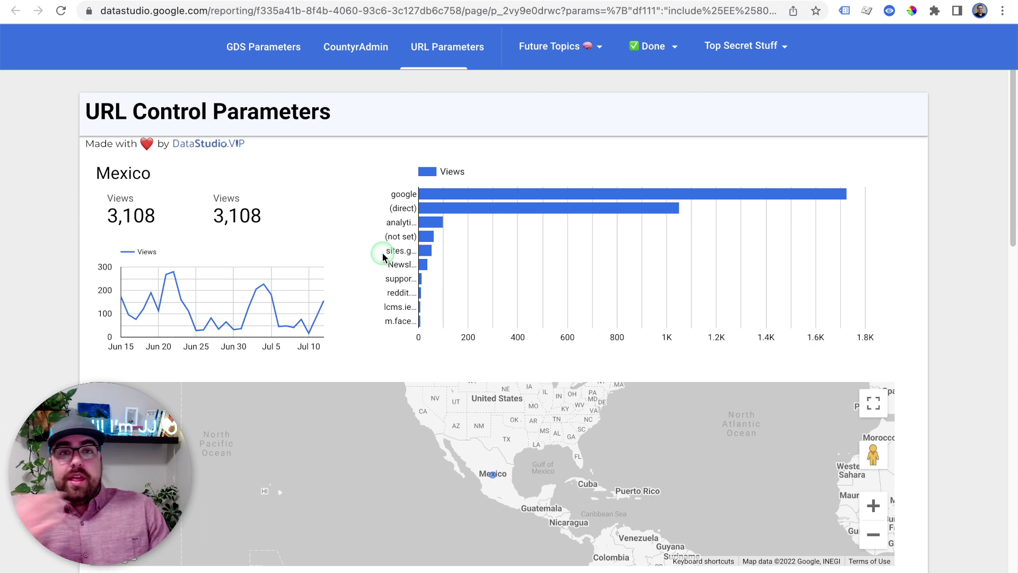
pyautogui.click(383, 49)
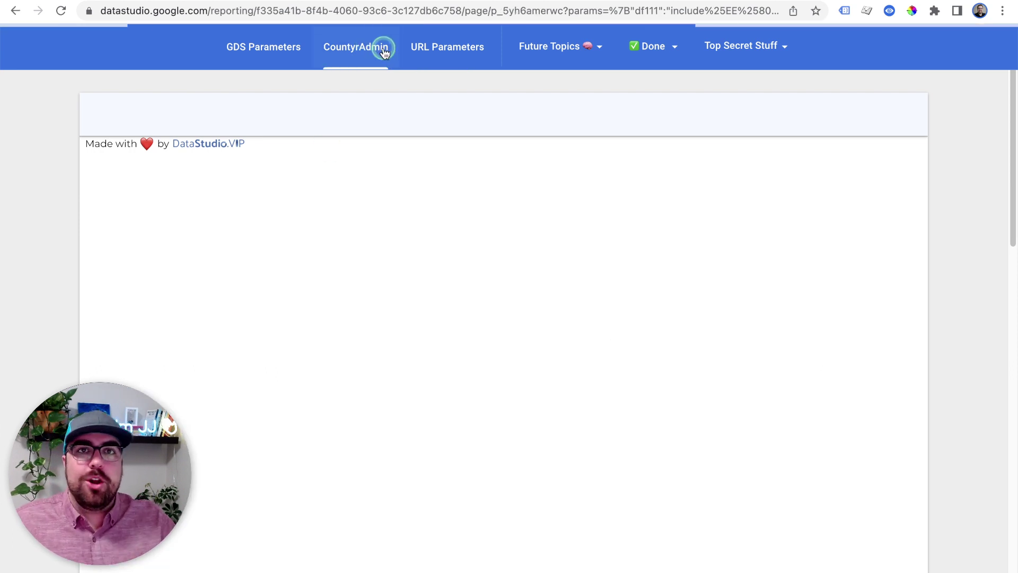